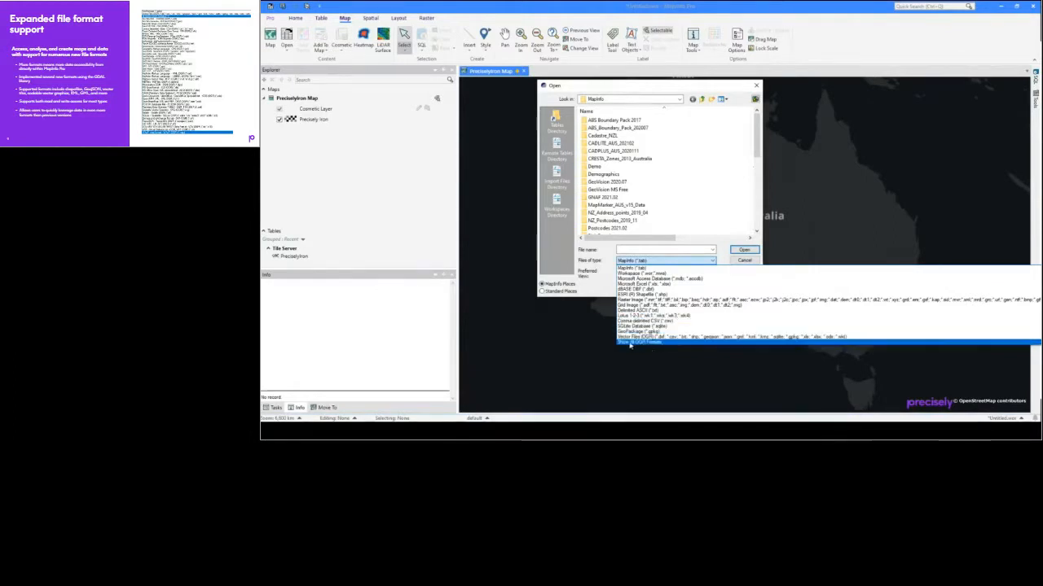
# Step: Expand the file type list to all OGR formats and choose Vector Files (OGR) as the file type
pyautogui.click(675, 343)
pyautogui.scroll(-10, 672, 367)
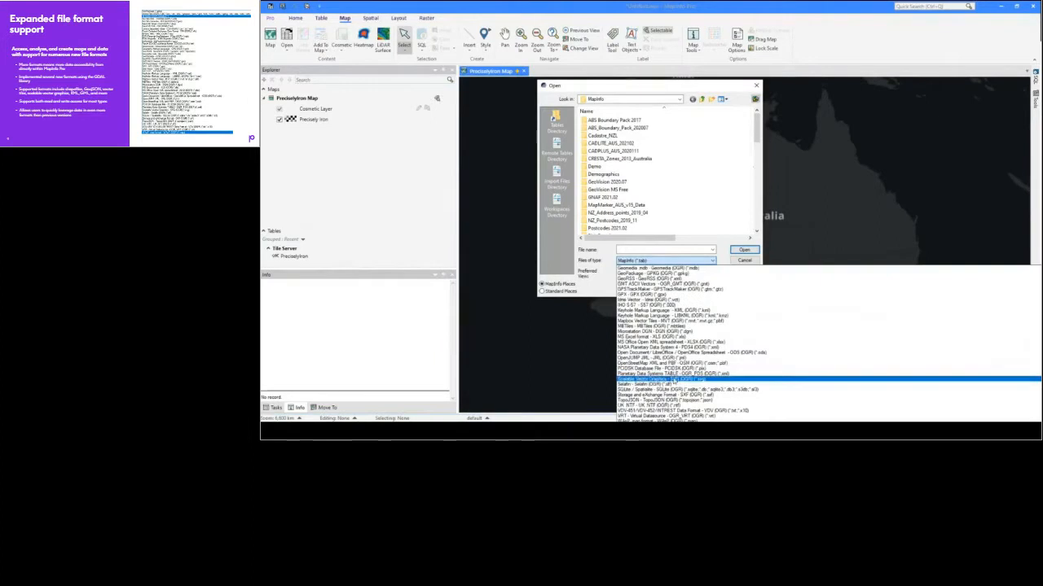
pyautogui.scroll(10, 667, 358)
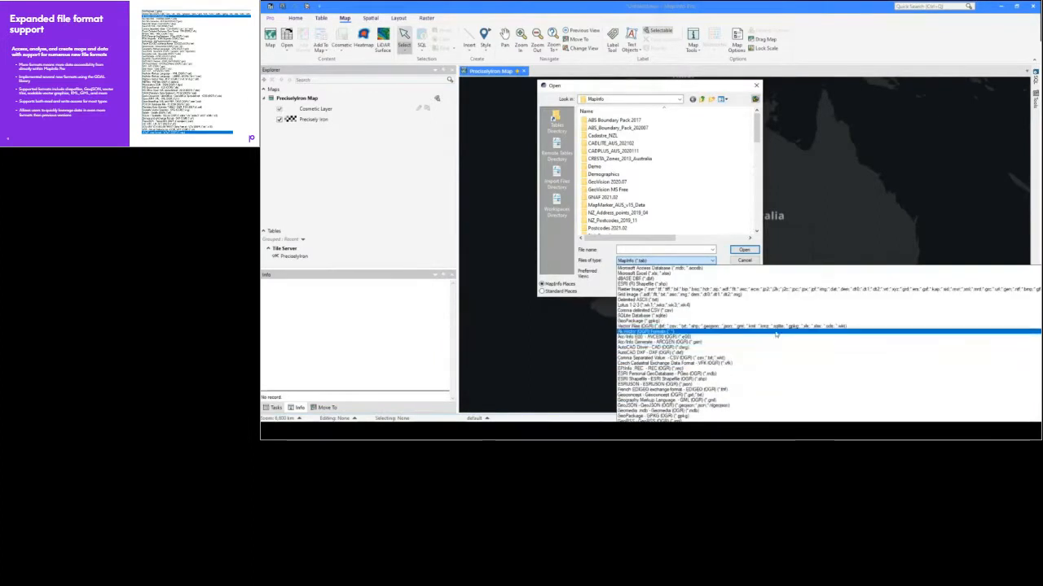
pyautogui.click(670, 326)
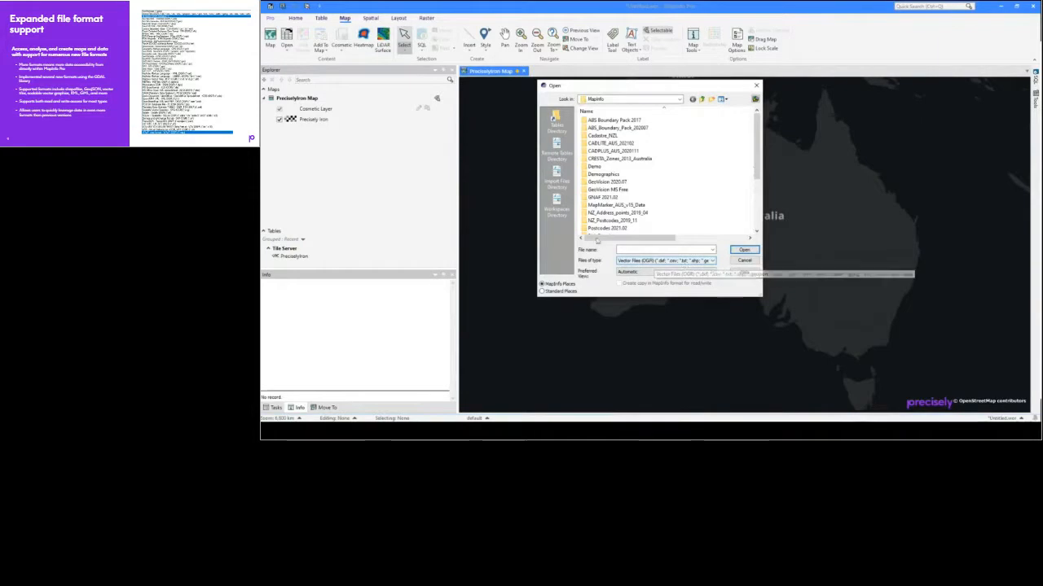
# Step: Select 1_crash_locations.csv in the QLD Road Crash Locations folder under Demo and csv
pyautogui.doubleClick(595, 166)
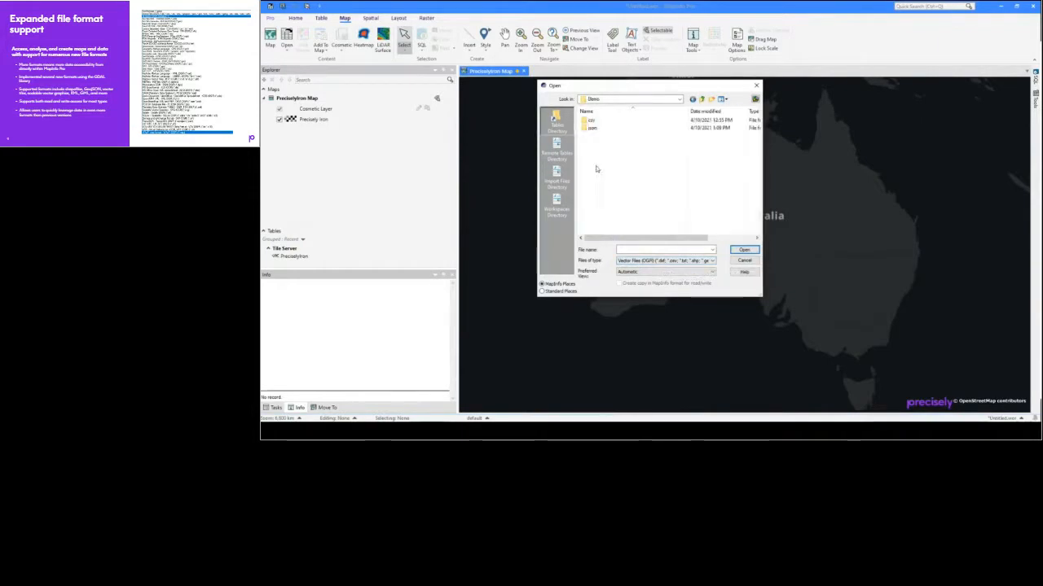
pyautogui.doubleClick(592, 122)
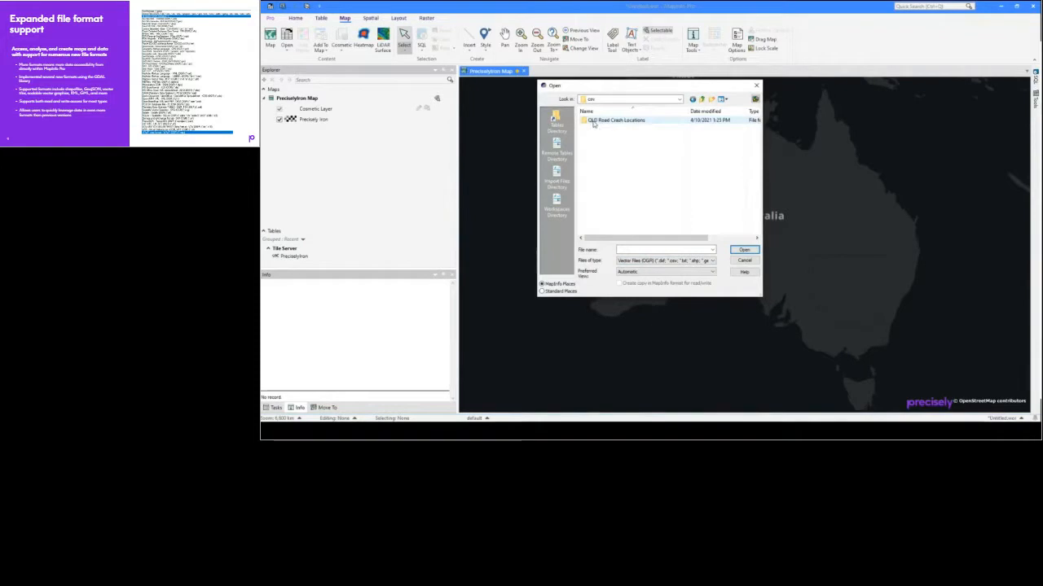
pyautogui.doubleClick(593, 123)
pyautogui.click(602, 128)
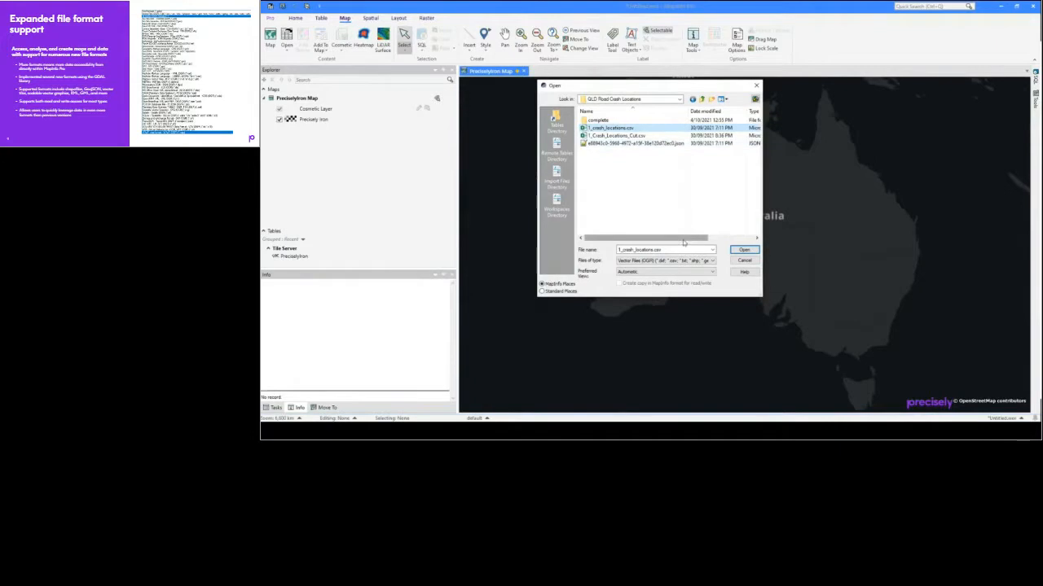
# Step: Open the CSV with driver options XPOSSIBLE_NAMES set to *lon*,x* and YPOSSIBLE_NAMES set to *lat*,y*
pyautogui.click(744, 250)
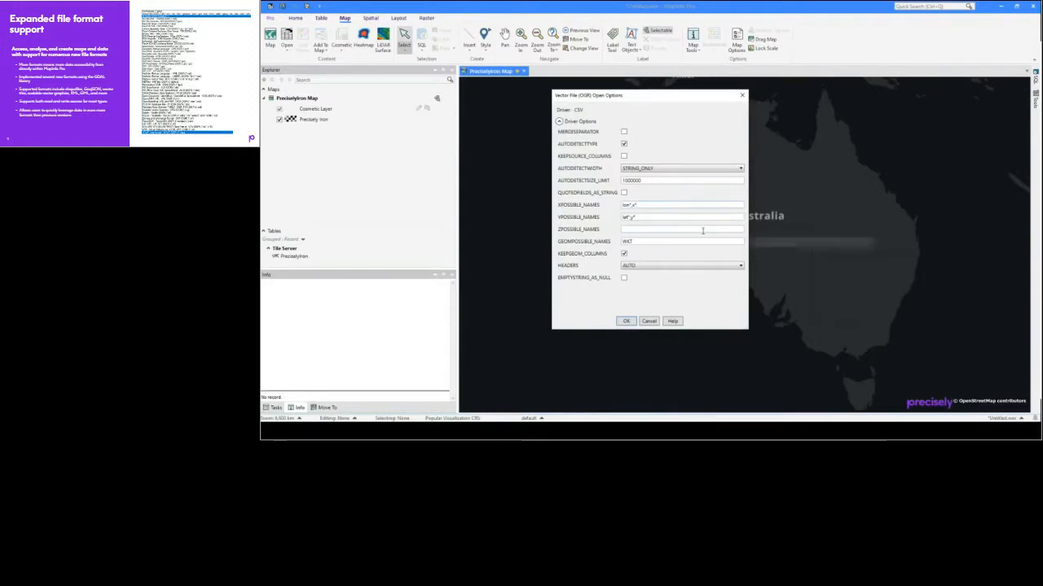
pyautogui.click(714, 216)
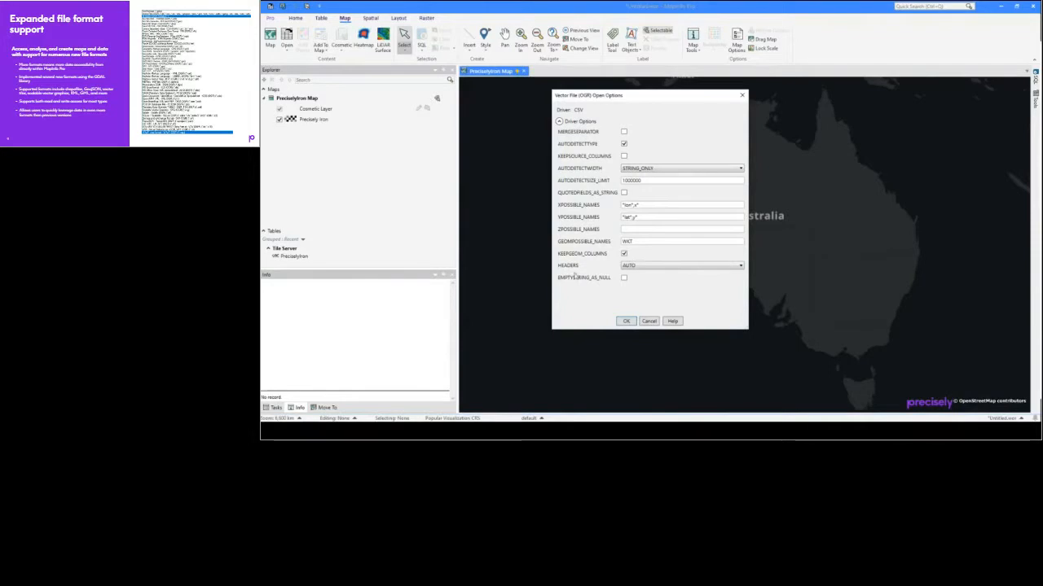
pyautogui.click(627, 321)
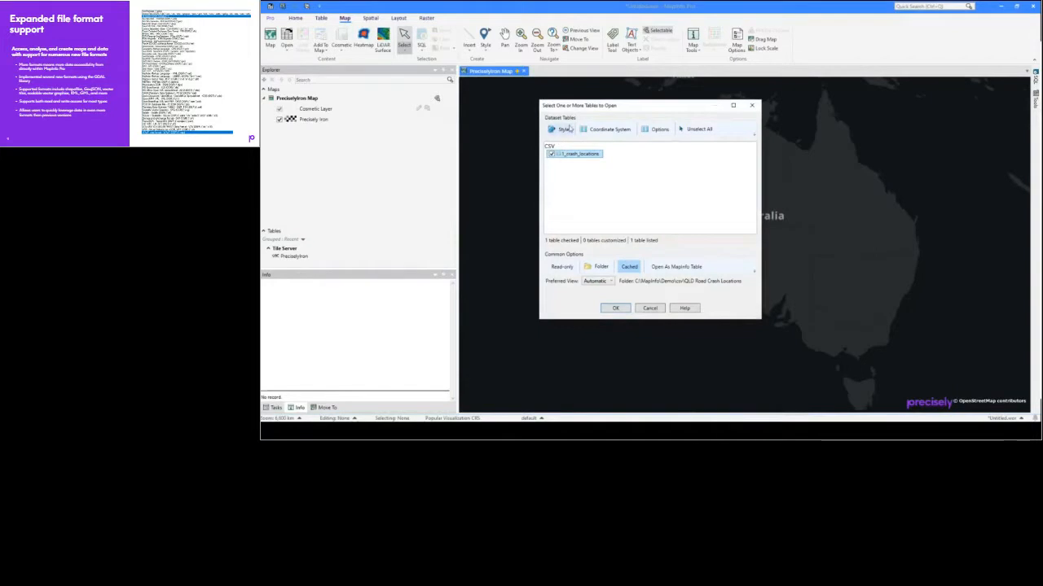
# Step: Set the crash locations table's symbol style to a red filled circle from the MapInfo Symbols font
pyautogui.click(563, 130)
pyautogui.click(613, 196)
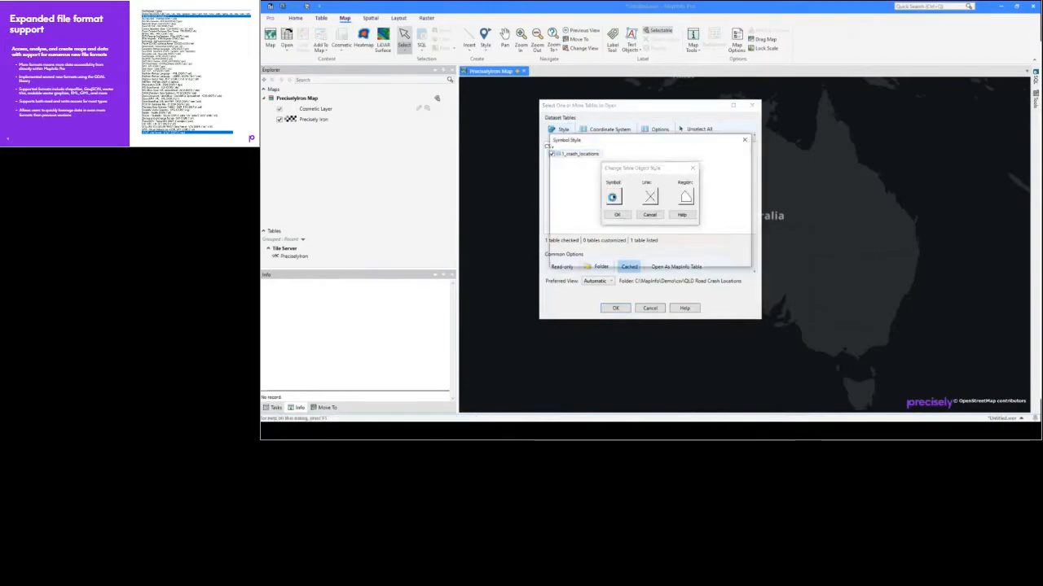
pyautogui.click(613, 158)
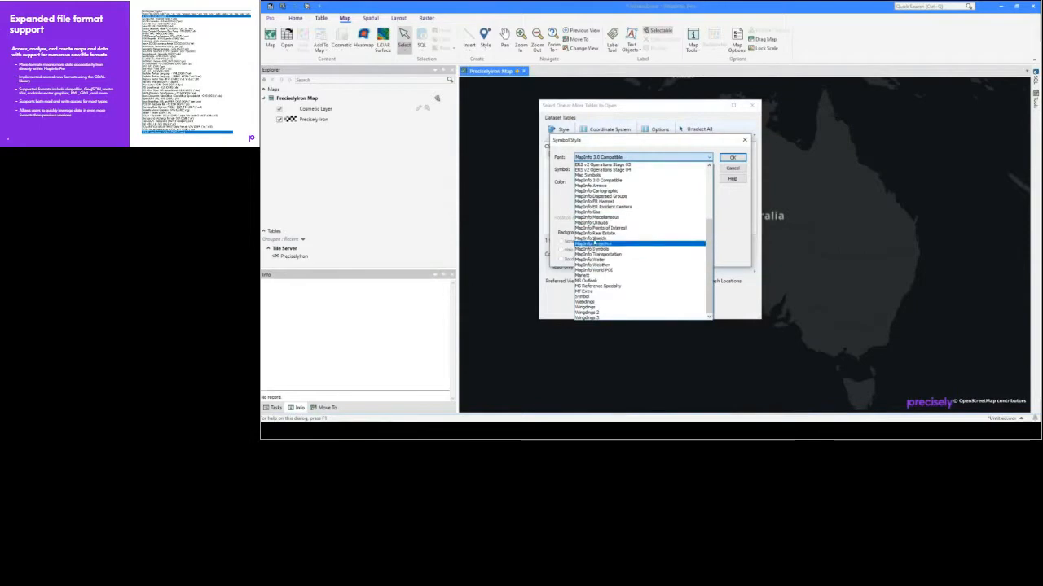
pyautogui.click(607, 247)
pyautogui.click(613, 183)
pyautogui.click(642, 212)
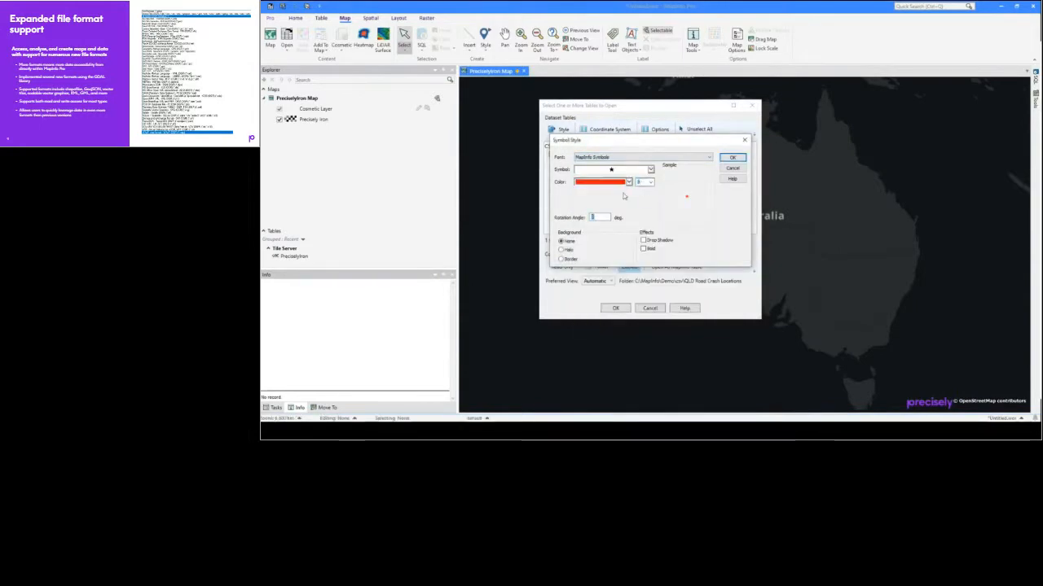
pyautogui.click(637, 172)
pyautogui.click(638, 200)
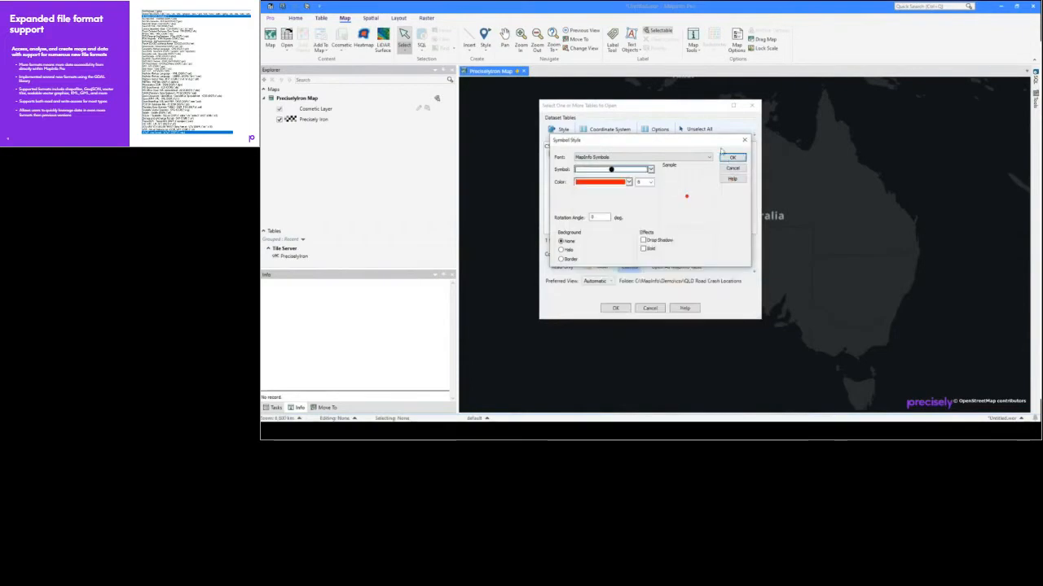
pyautogui.click(730, 157)
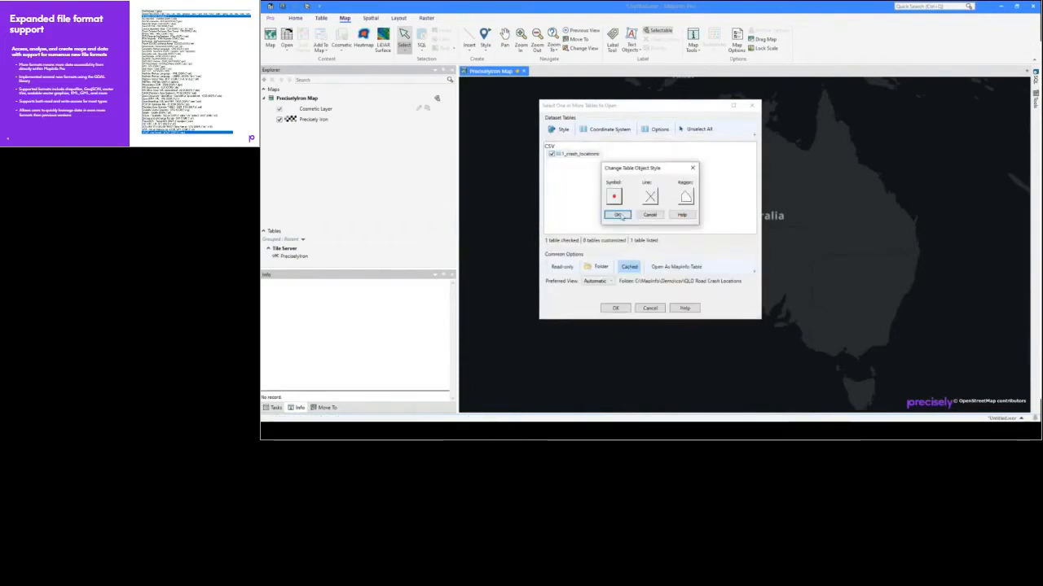
pyautogui.click(620, 215)
# Step: Set the crash table's projection to Longitude / Latitude (Australia GDA94) [EPSG: 4283] from the v 6.0 and later category
pyautogui.click(598, 128)
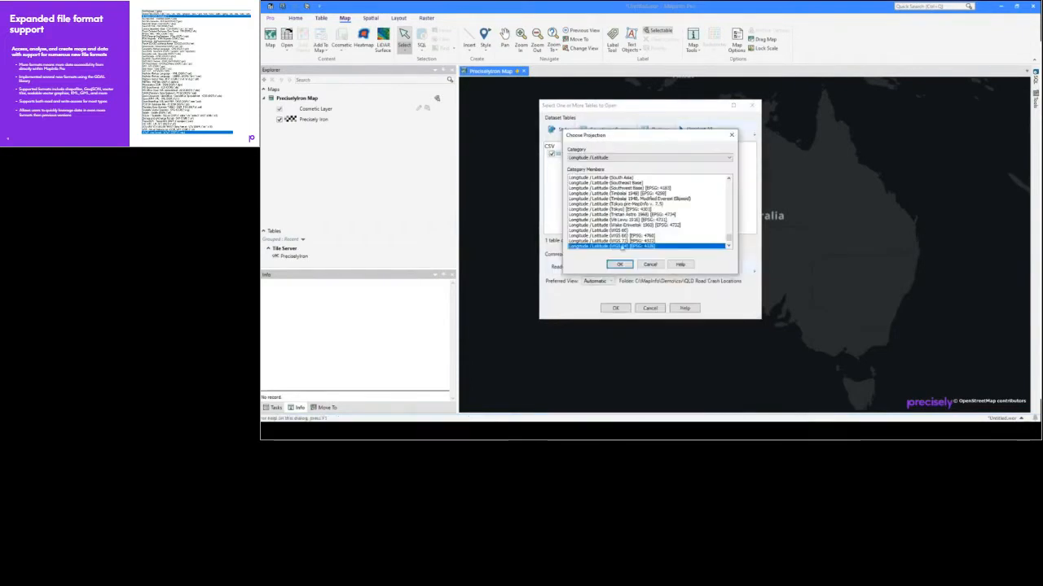
pyautogui.click(646, 158)
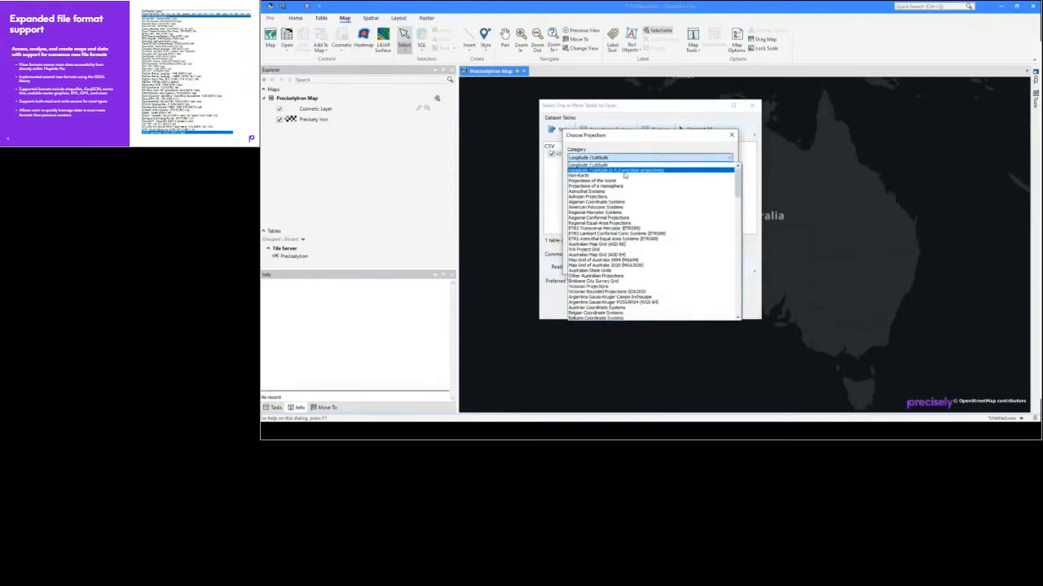
pyautogui.click(624, 175)
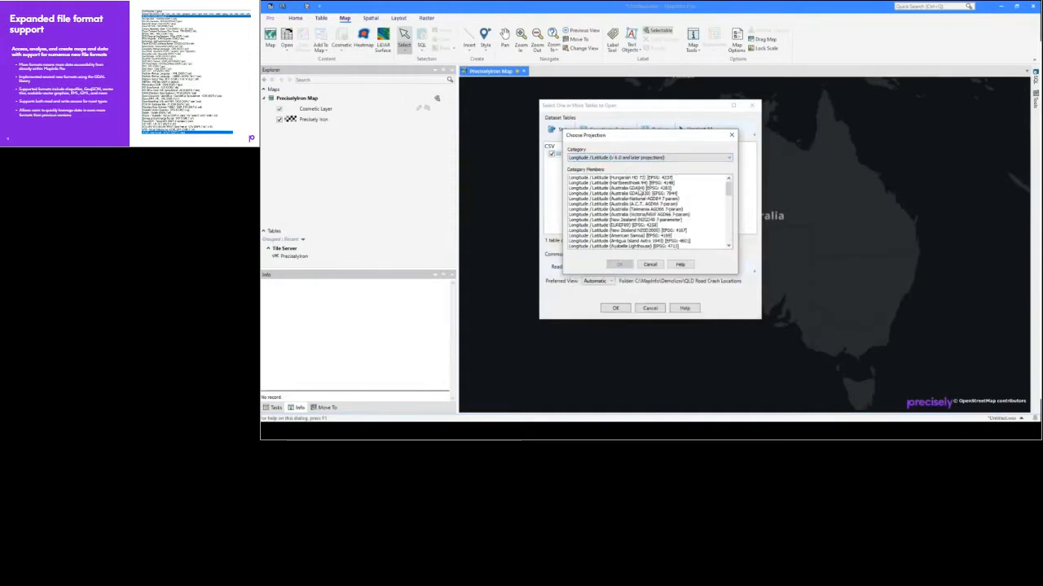
pyautogui.click(641, 188)
pyautogui.click(619, 265)
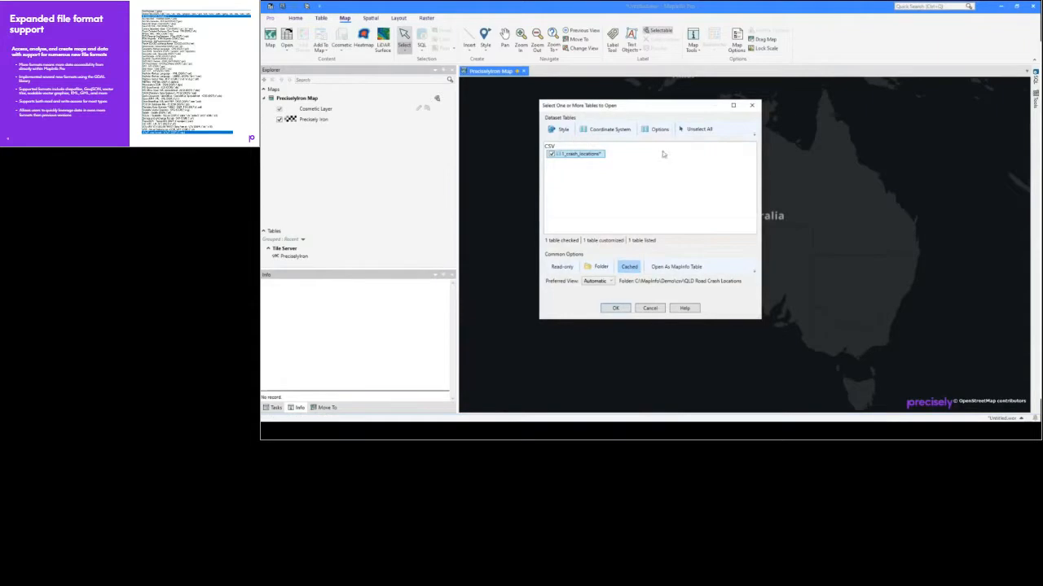
# Step: Enable saving a copy of the crash locations as a MapInfo table and open the dataset
pyautogui.click(662, 130)
pyautogui.click(625, 185)
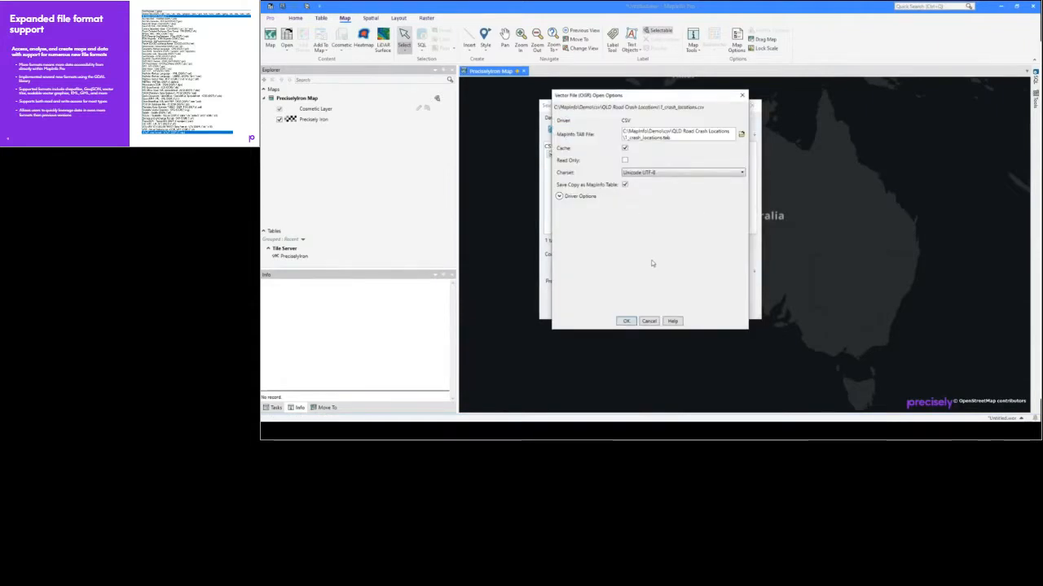
pyautogui.click(625, 320)
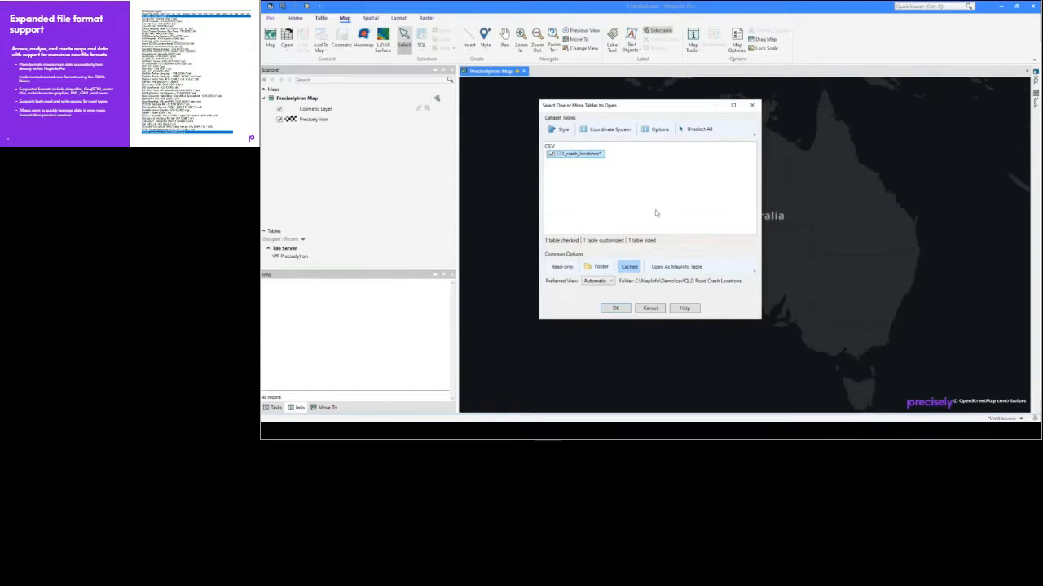
pyautogui.click(613, 308)
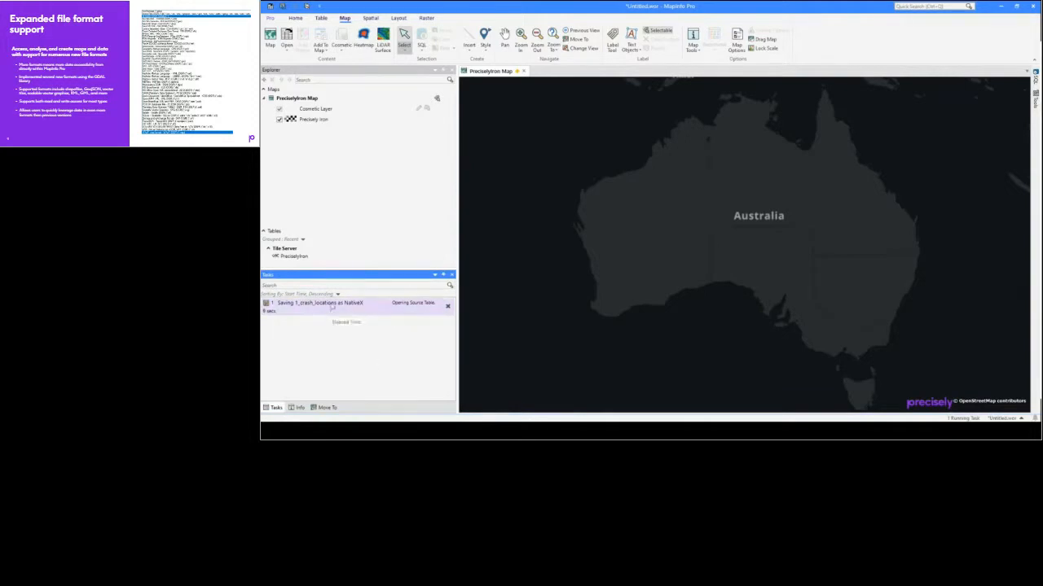
# Step: Begin opening another table with the file type set to Vector Files (OGR)
pyautogui.click(287, 45)
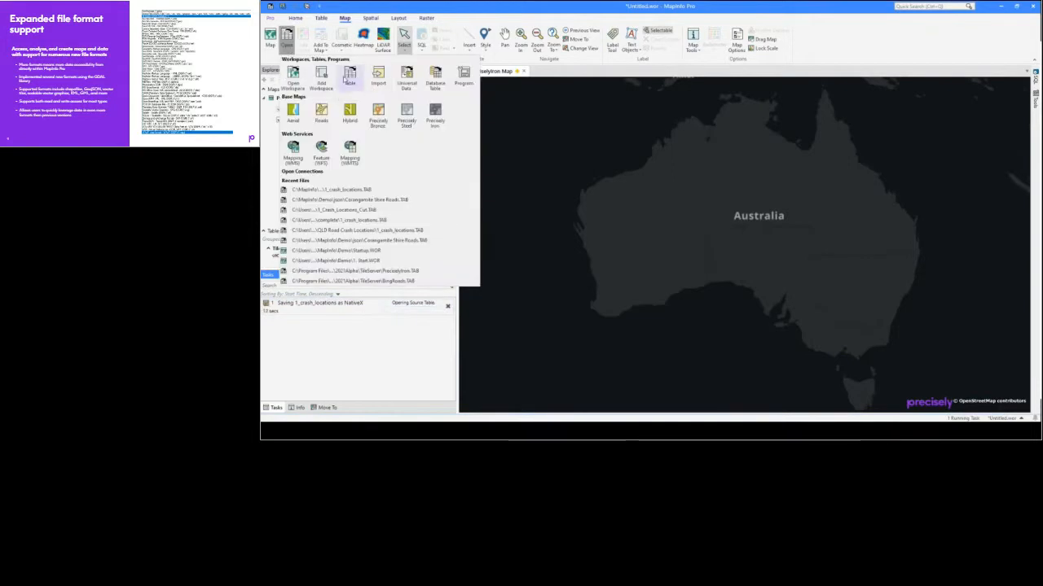
pyautogui.click(348, 79)
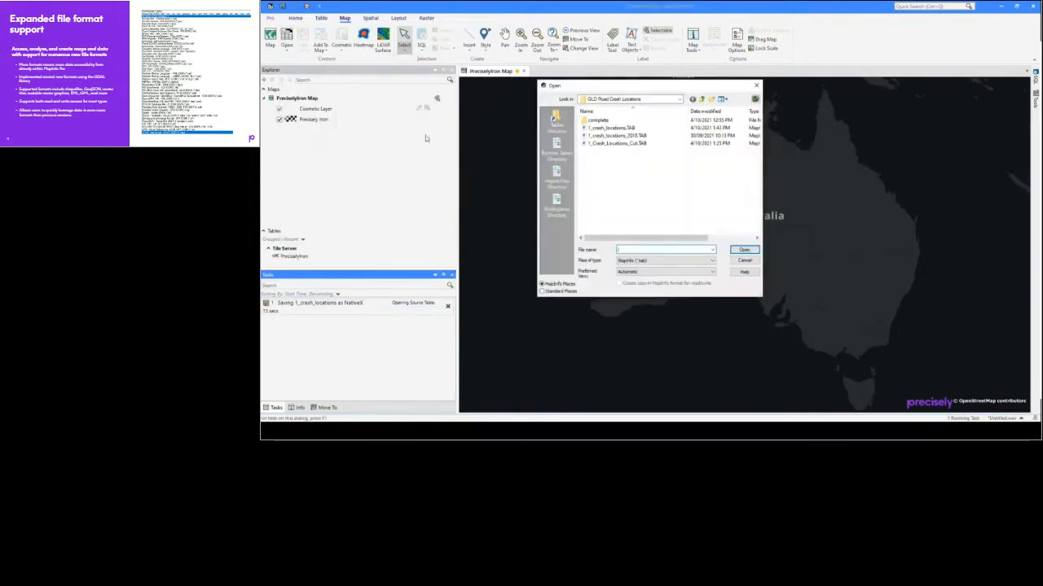
pyautogui.click(653, 265)
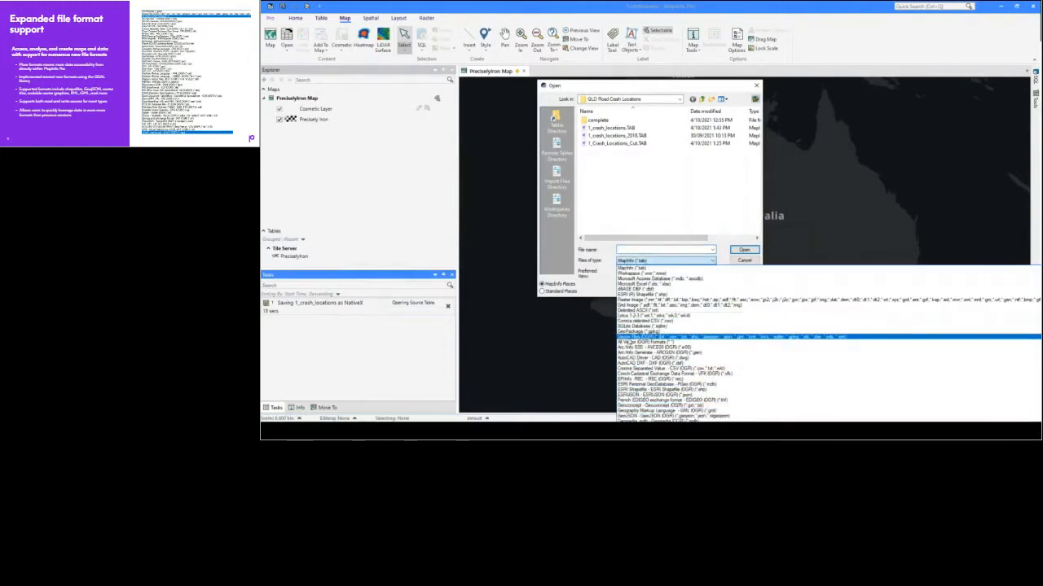
pyautogui.click(643, 336)
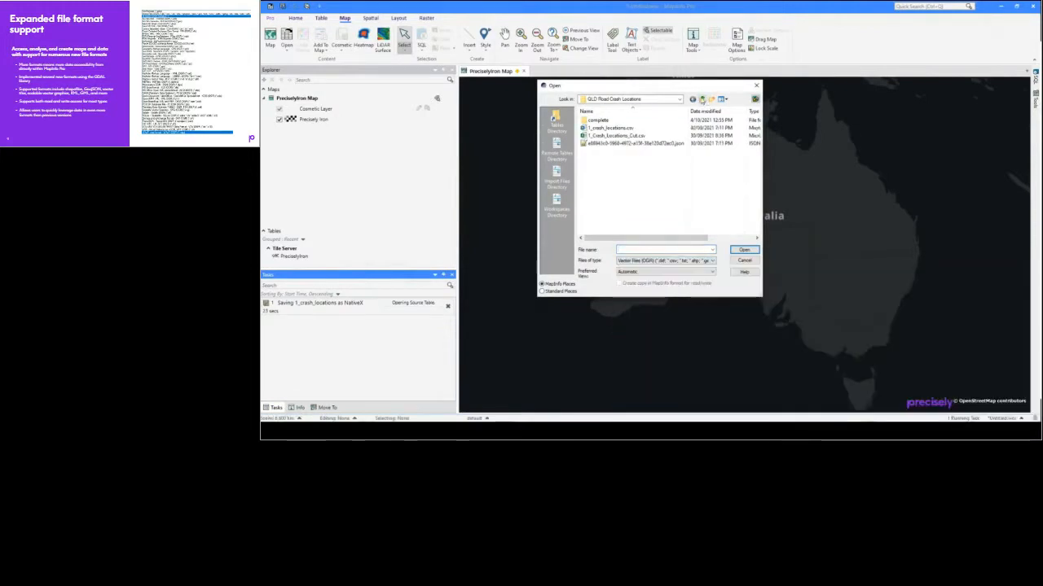
# Step: Open corangamite-shire-roads.json from the Demo json folder, accepting the default GeoJSON driver options
pyautogui.click(702, 98)
pyautogui.click(701, 99)
pyautogui.doubleClick(589, 128)
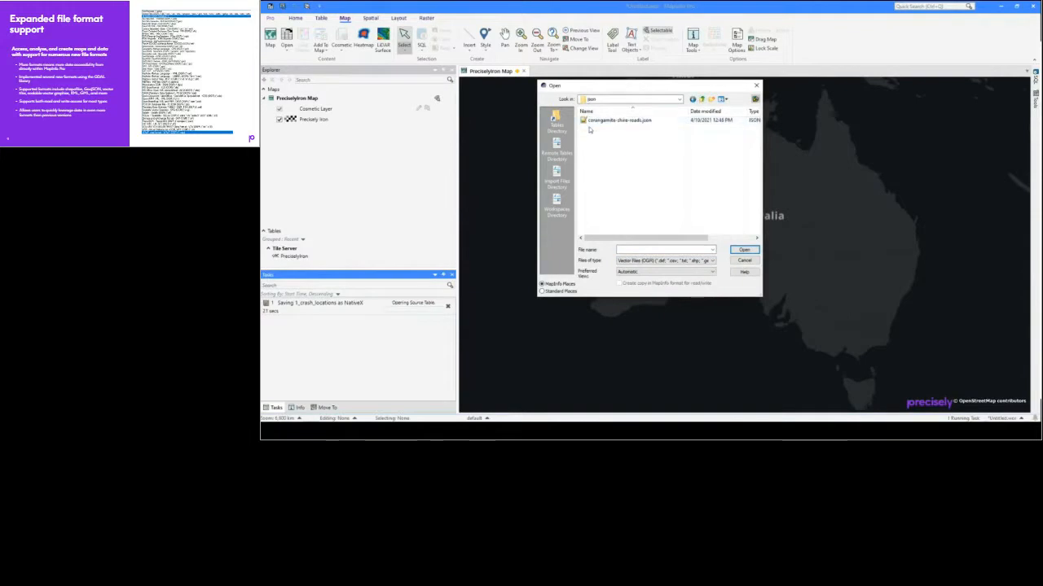
pyautogui.click(615, 123)
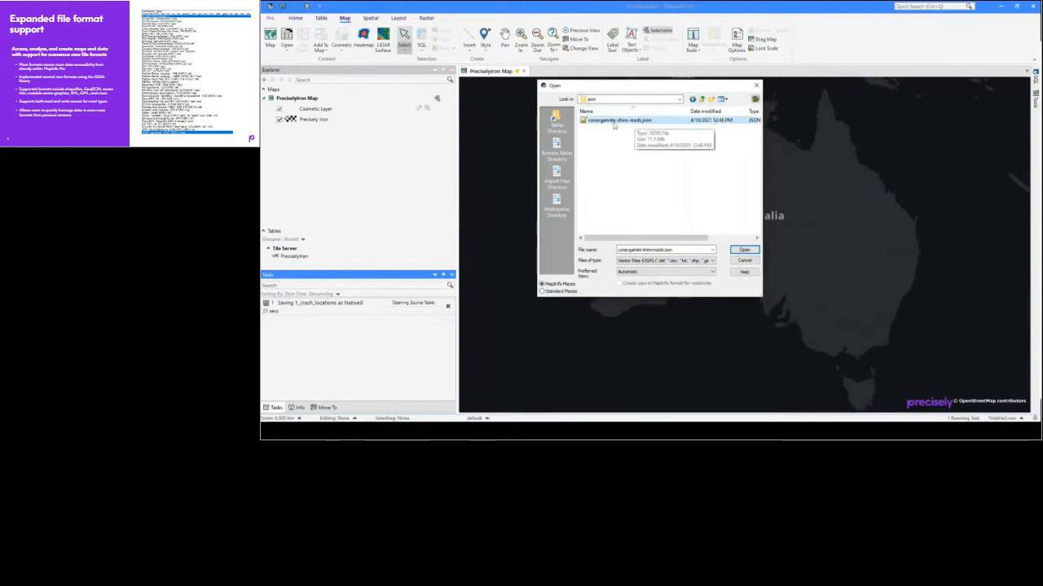
pyautogui.click(743, 249)
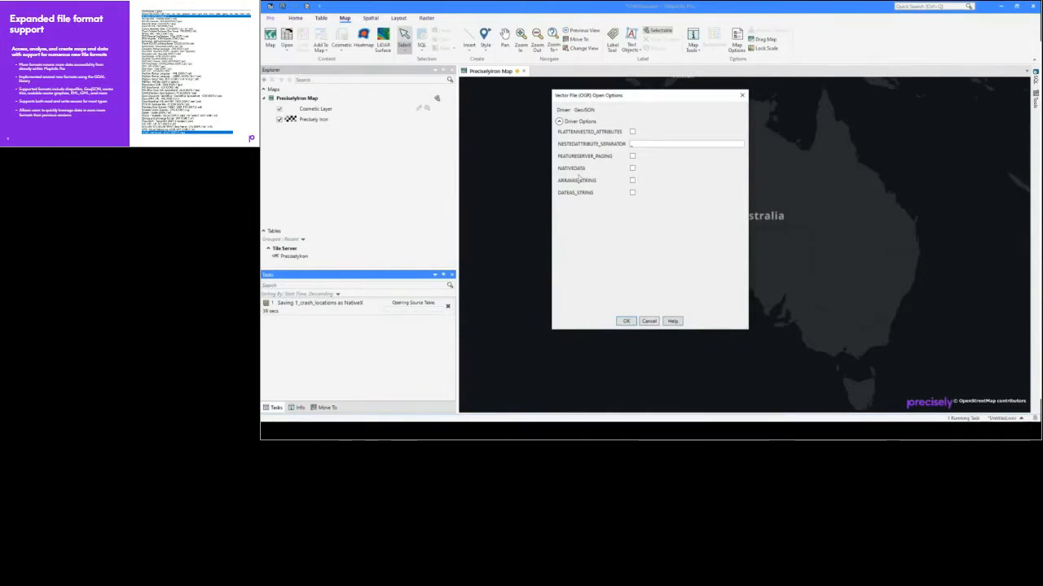
pyautogui.click(625, 321)
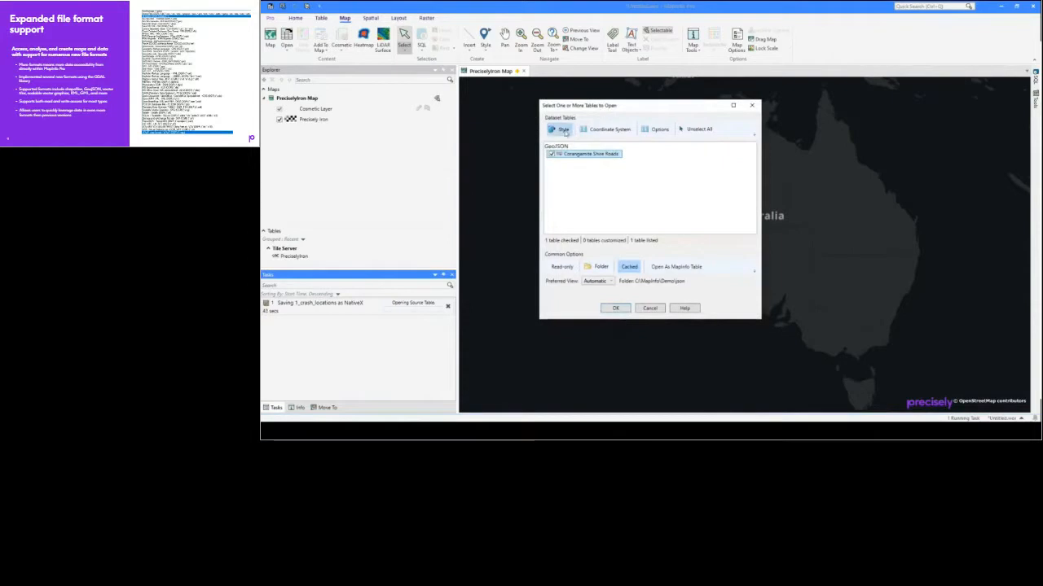
# Step: Set the Corangamite Shire Roads line style to red with a width of 2 pixels
pyautogui.click(561, 129)
pyautogui.click(661, 205)
pyautogui.click(642, 188)
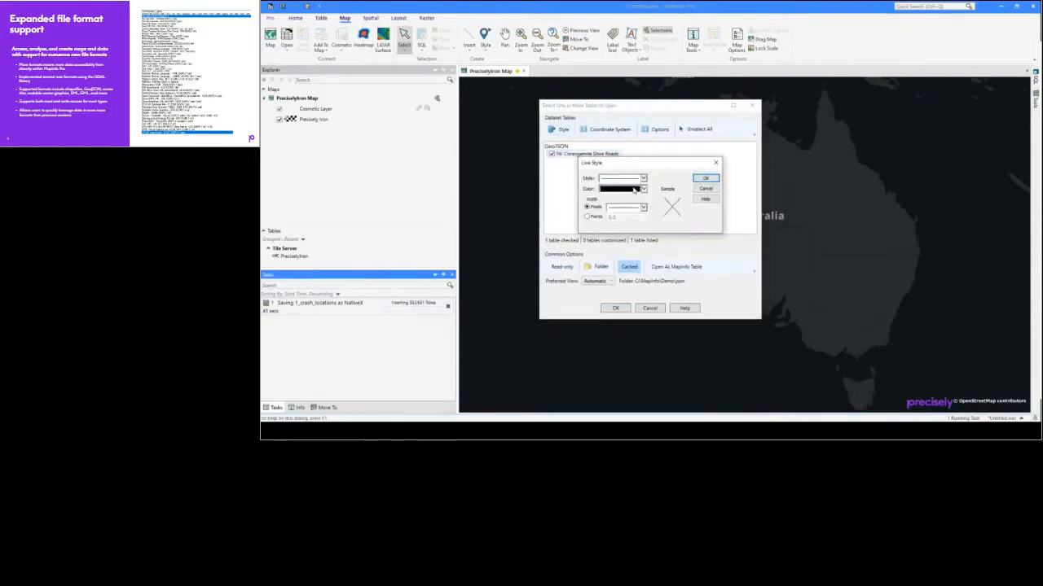
pyautogui.click(661, 221)
pyautogui.click(643, 207)
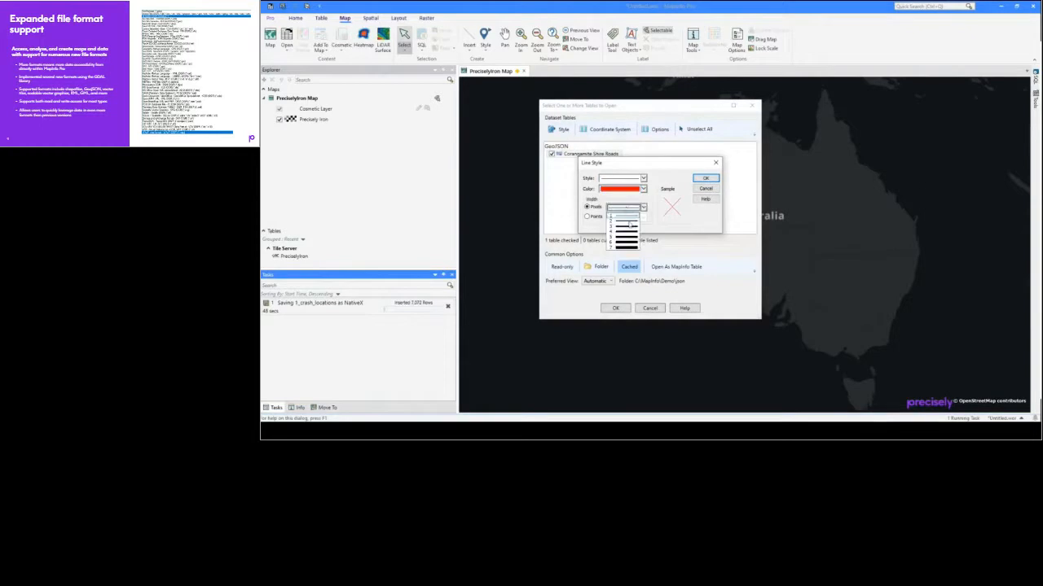
pyautogui.click(624, 222)
pyautogui.click(705, 178)
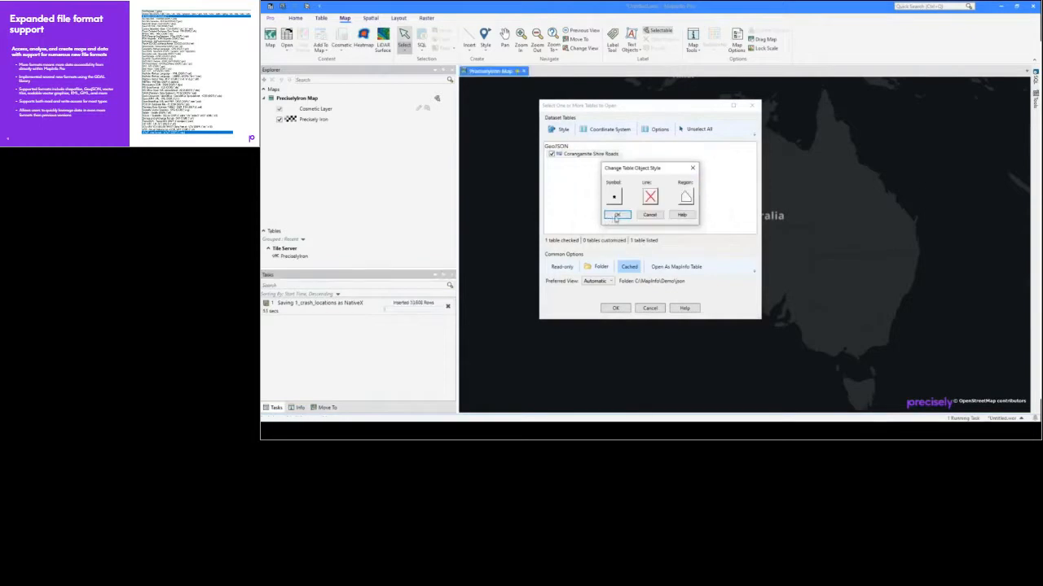
pyautogui.click(616, 222)
# Step: Set the roads table's projection to Longitude / Latitude (Australia GDA94) [EPSG: 4283] from the v 6.0 and later category
pyautogui.click(630, 158)
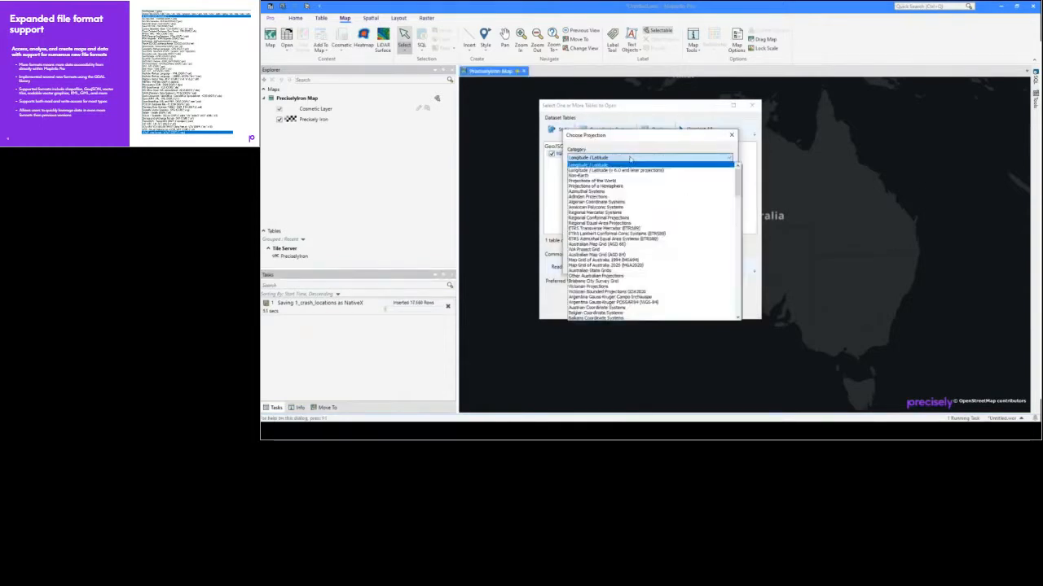
pyautogui.click(630, 169)
pyautogui.click(619, 187)
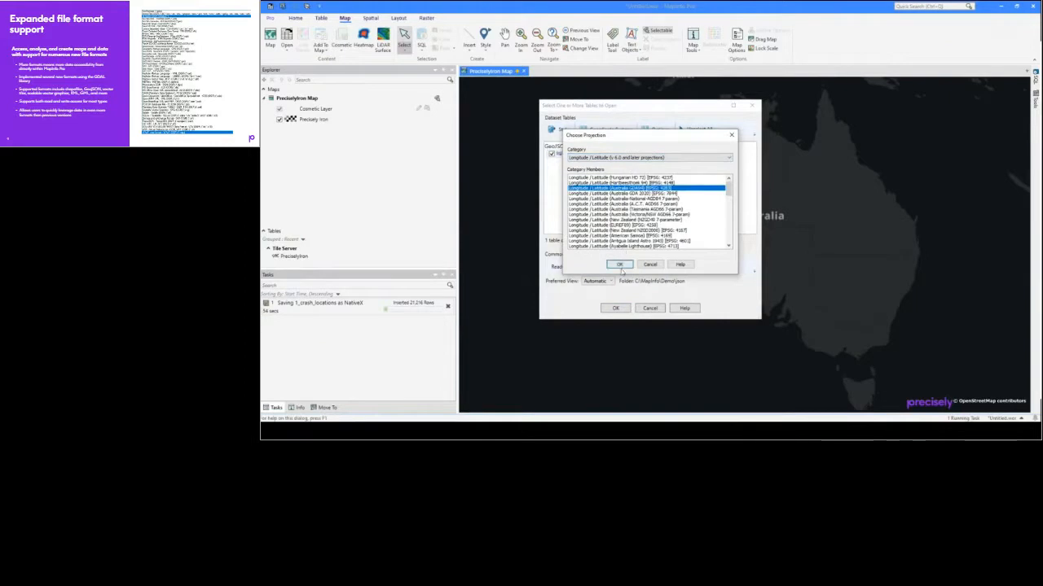
pyautogui.click(619, 264)
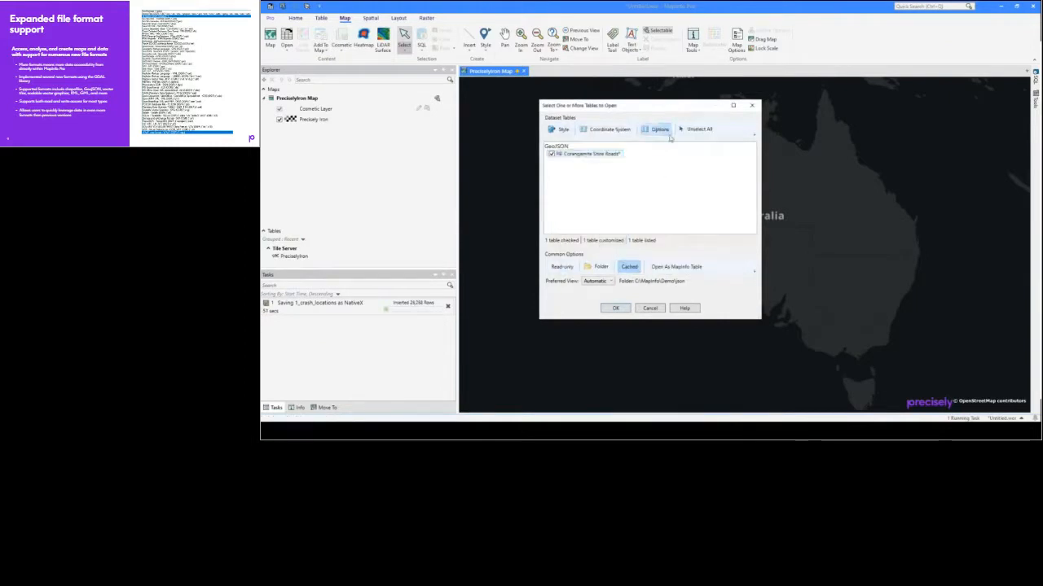
# Step: Set the roads' open options to save a copy as a MapInfo table, and open the Corangamite Shire Roads table
pyautogui.click(657, 129)
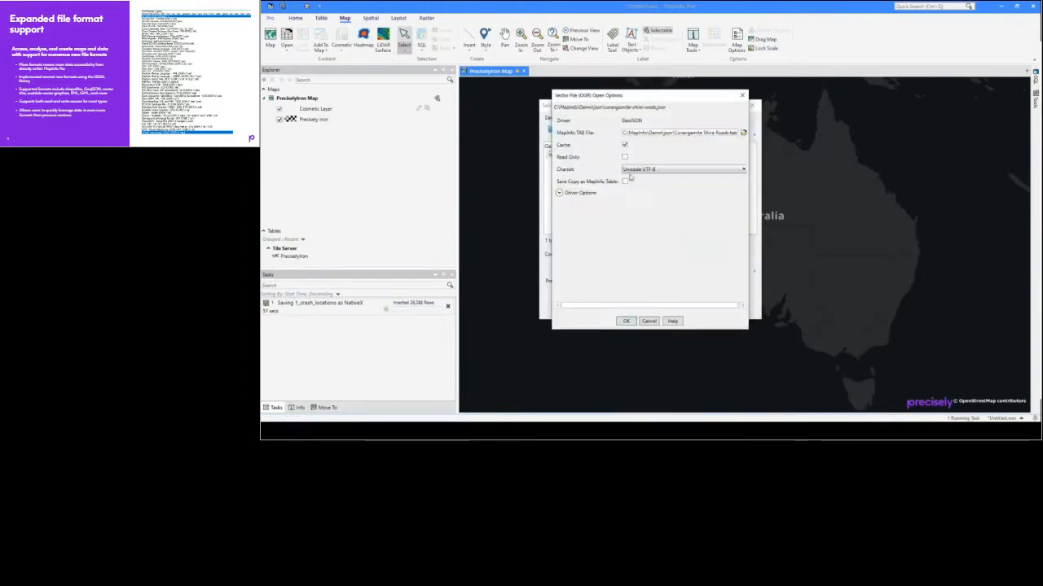
pyautogui.click(626, 321)
pyautogui.click(624, 310)
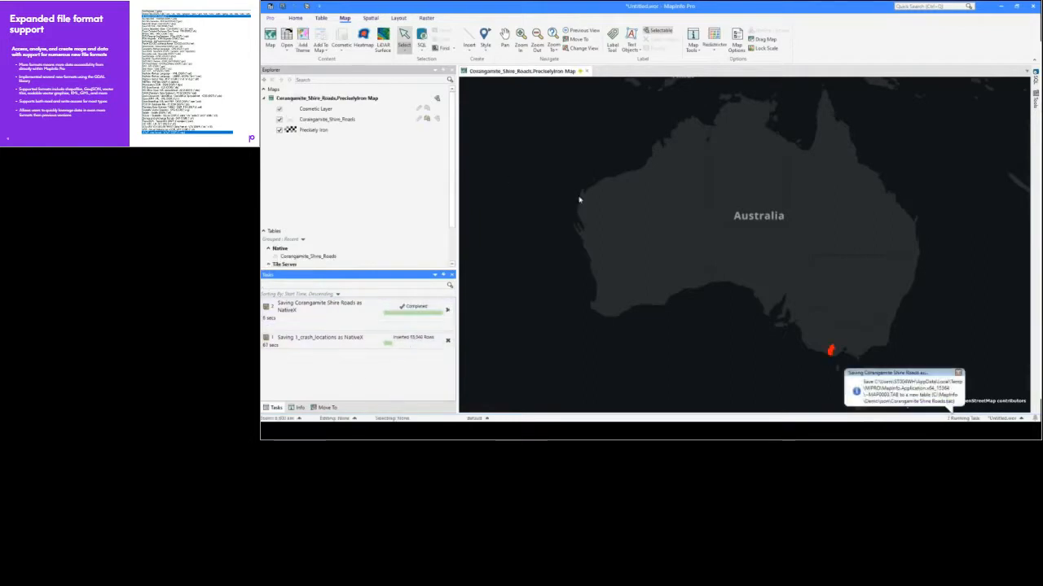
# Step: View the entire Corangamite_Shire_Roads layer and inspect the attributes of a road near Camperdown with the Info tool
pyautogui.rightClick(324, 121)
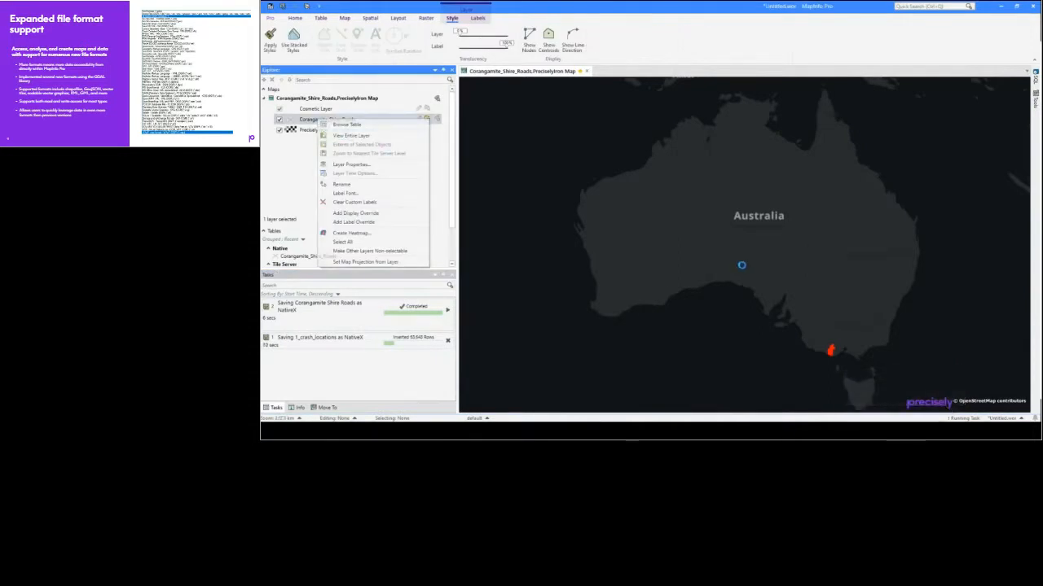
pyautogui.rightClick(747, 250)
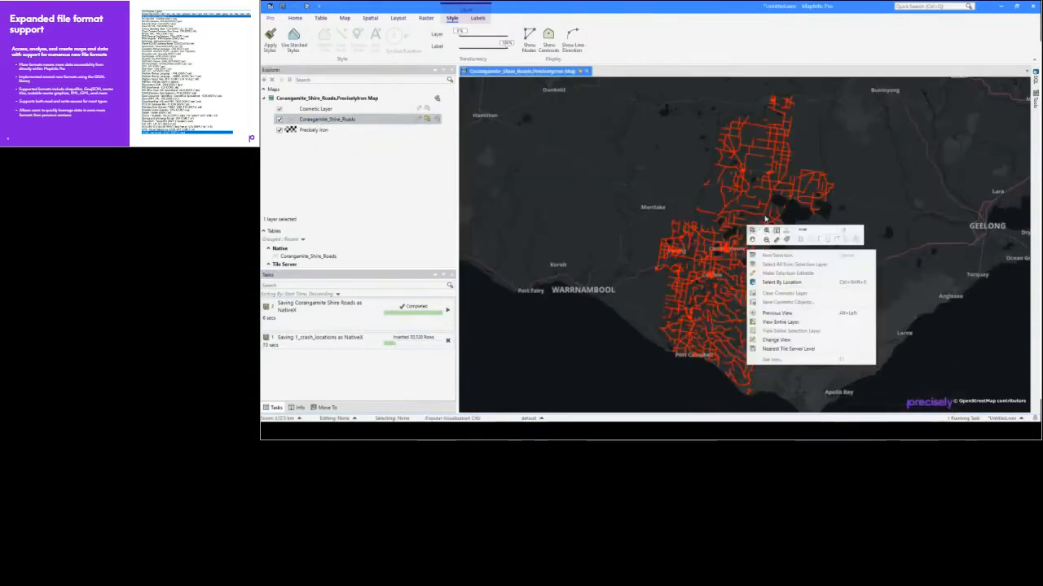
pyautogui.click(682, 301)
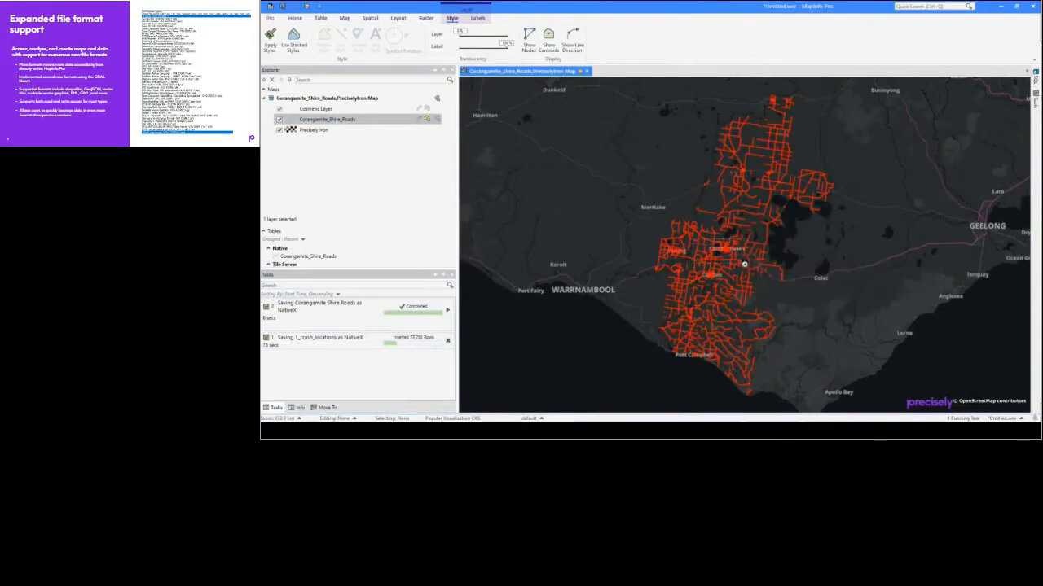
pyautogui.rightClick(716, 163)
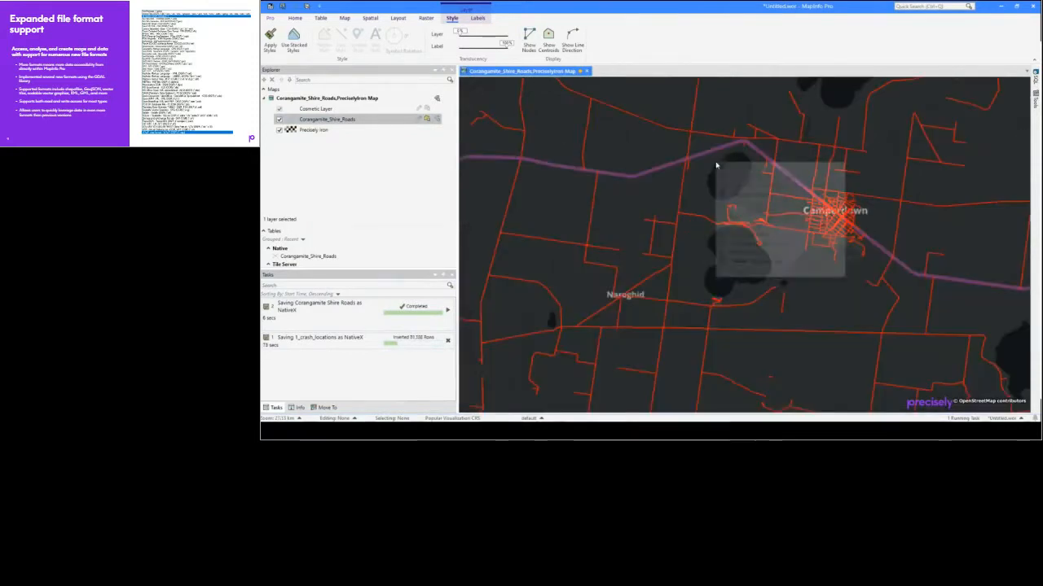
pyautogui.click(746, 143)
pyautogui.click(719, 135)
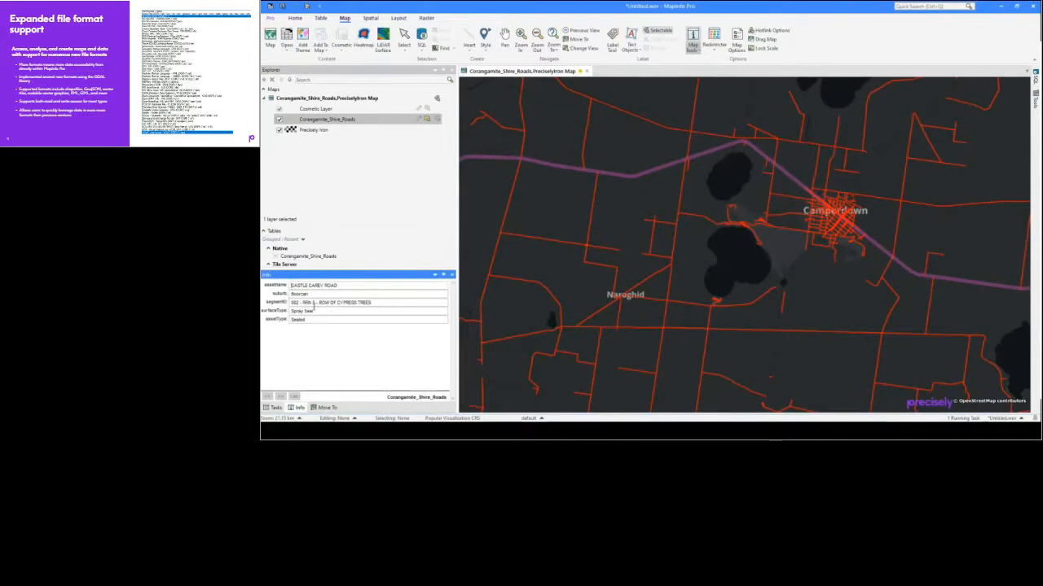
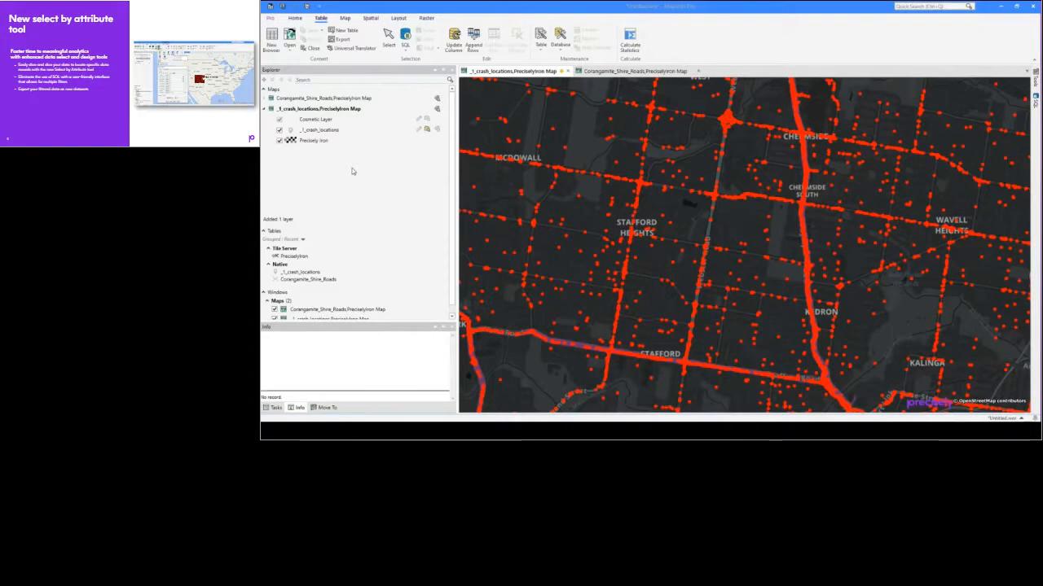
# Step: Browse the records of the _1_crash_locations table and close its browser window
pyautogui.click(522, 73)
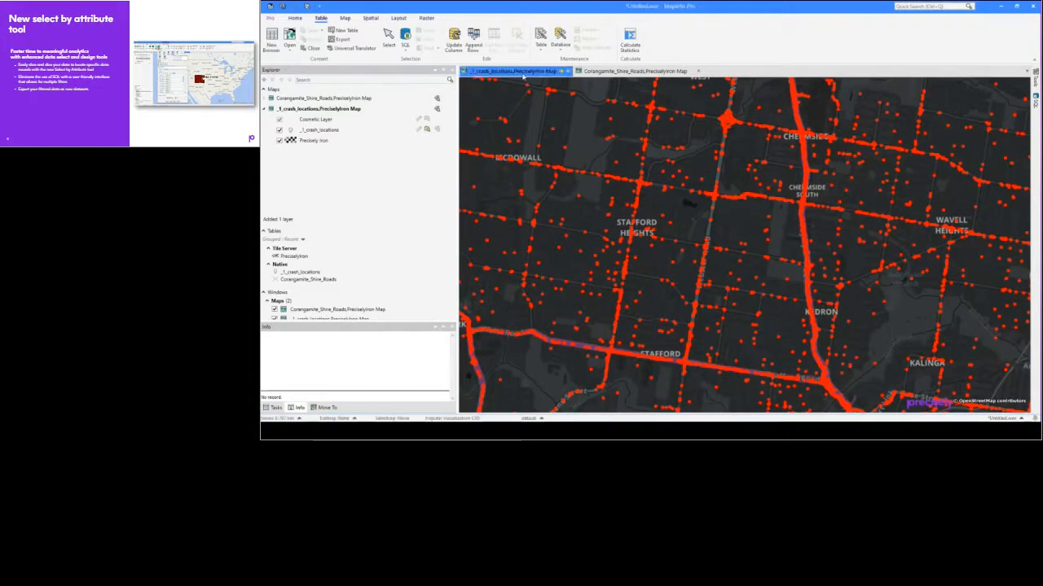
pyautogui.press('F2')
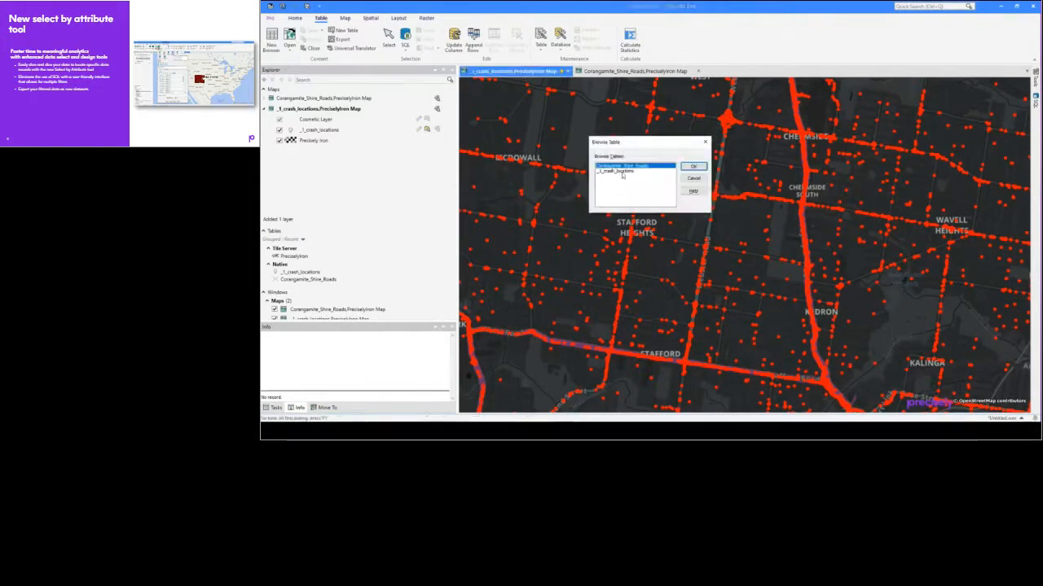
pyautogui.click(627, 171)
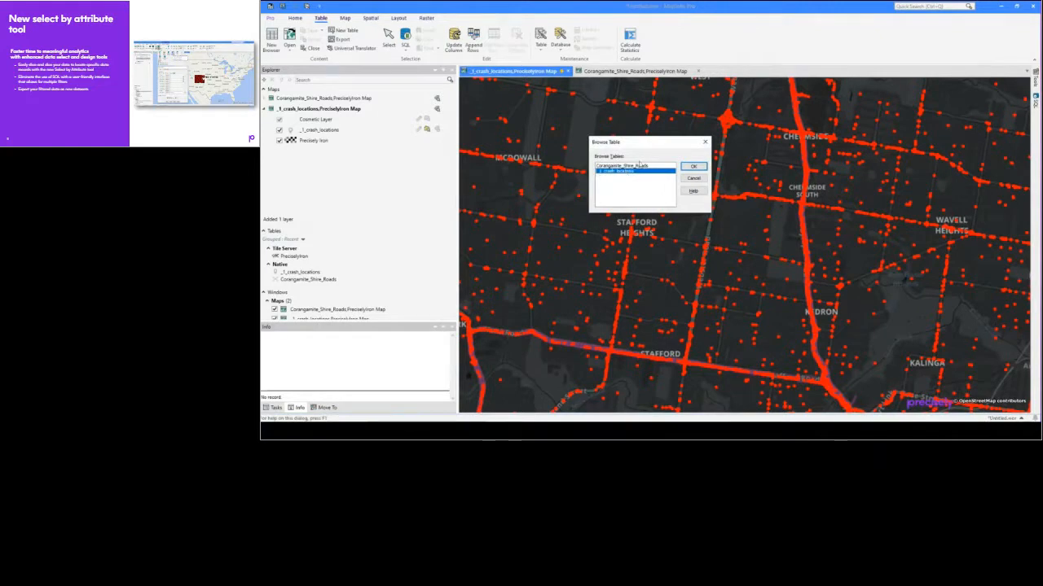
pyautogui.click(693, 167)
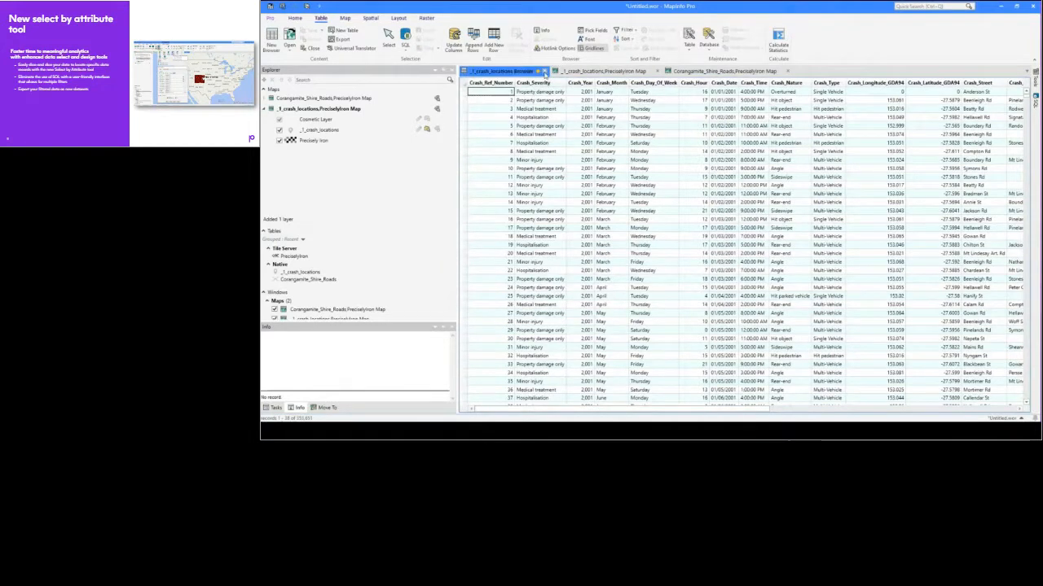
pyautogui.click(544, 73)
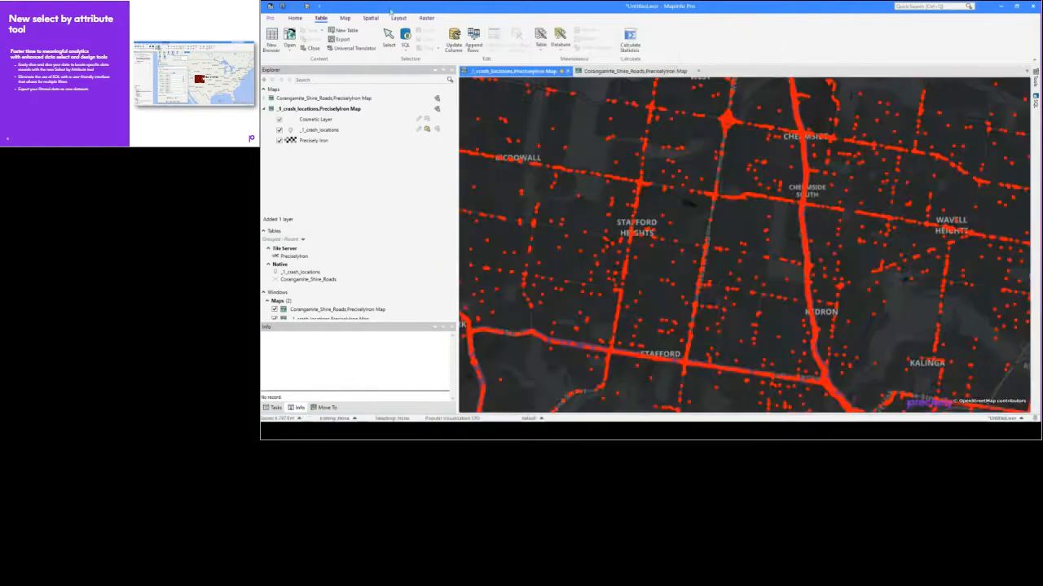
# Step: Start a new SQL query with the From clause set to _1_crash_locations as "t"
pyautogui.click(406, 47)
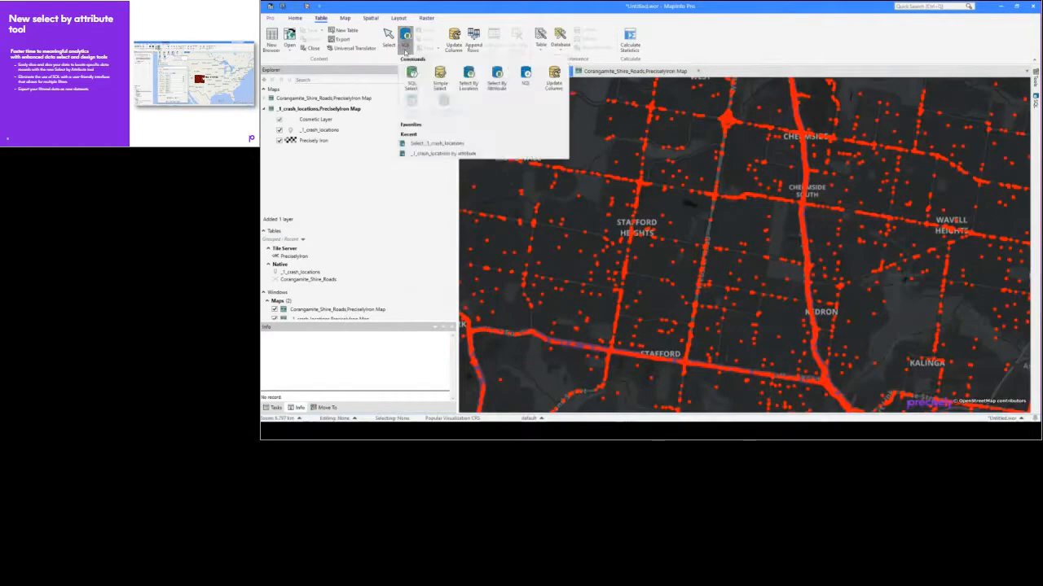
pyautogui.click(518, 82)
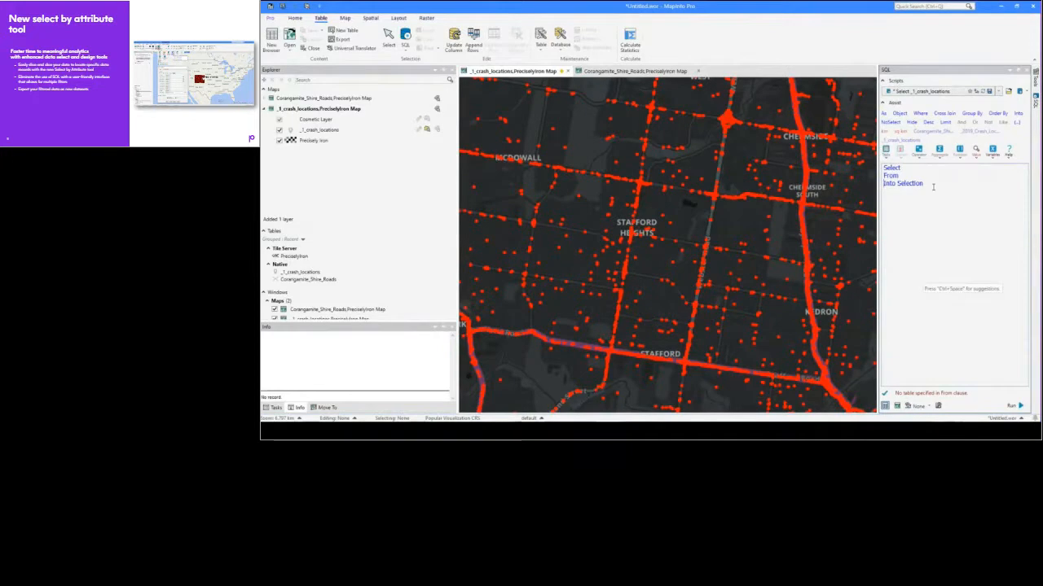
pyautogui.click(907, 176)
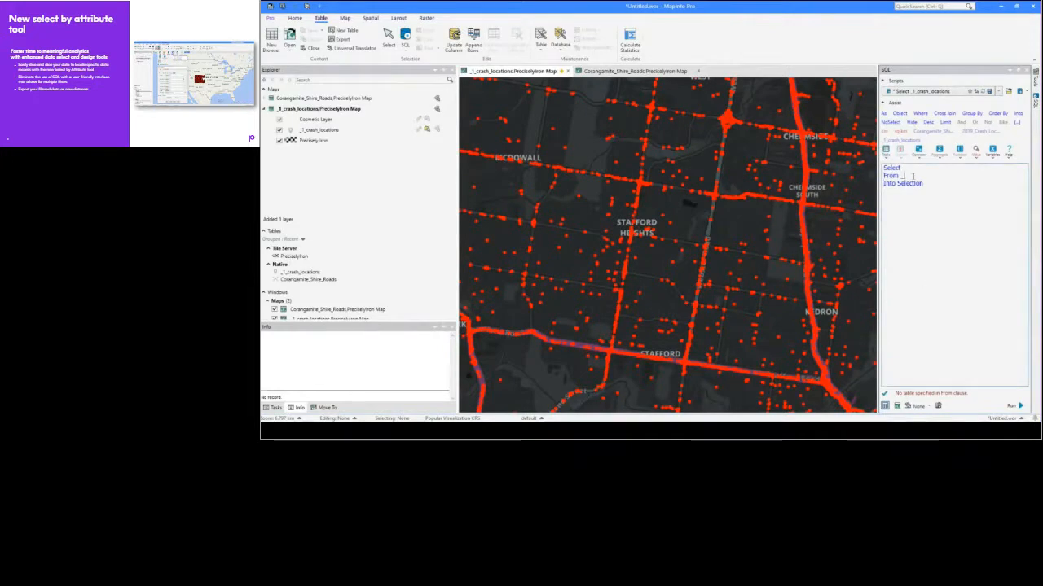
pyautogui.hotkey('ctrl', 'space')
pyautogui.press('Return')
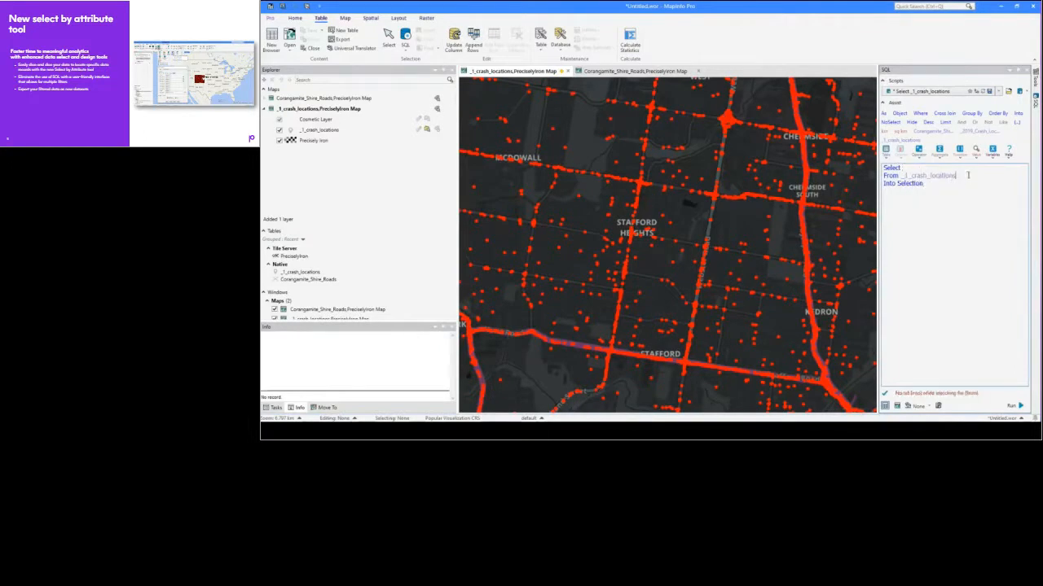
pyautogui.write('as')
# Step: Fill the query's Select clause with t.Crash_Year, Count(*)
pyautogui.click(944, 169)
pyautogui.write('t.')
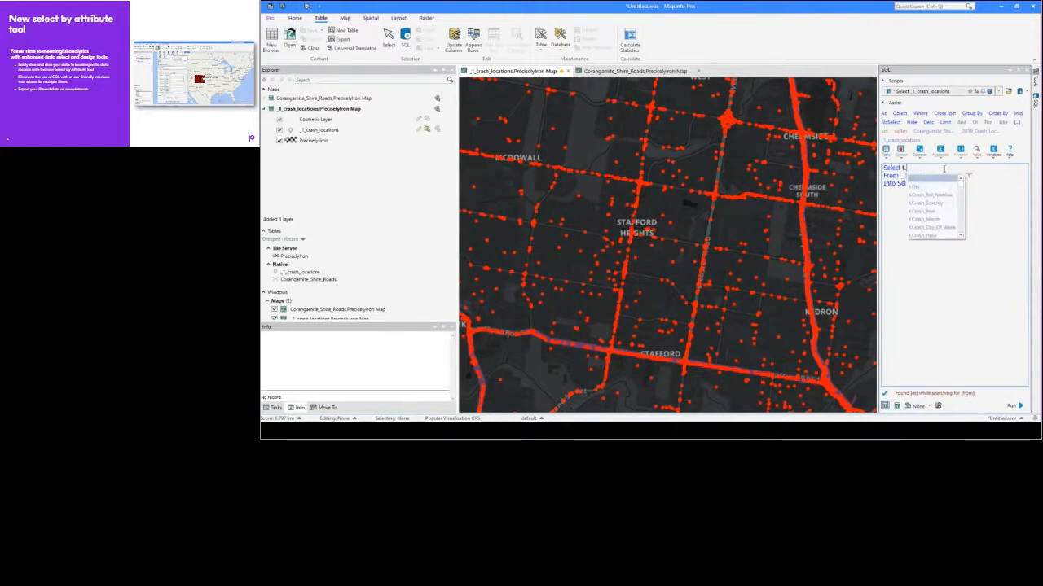
pyautogui.press('Down')
pyautogui.press('Down')
pyautogui.press('Down')
pyautogui.press('Down')
pyautogui.press('Return')
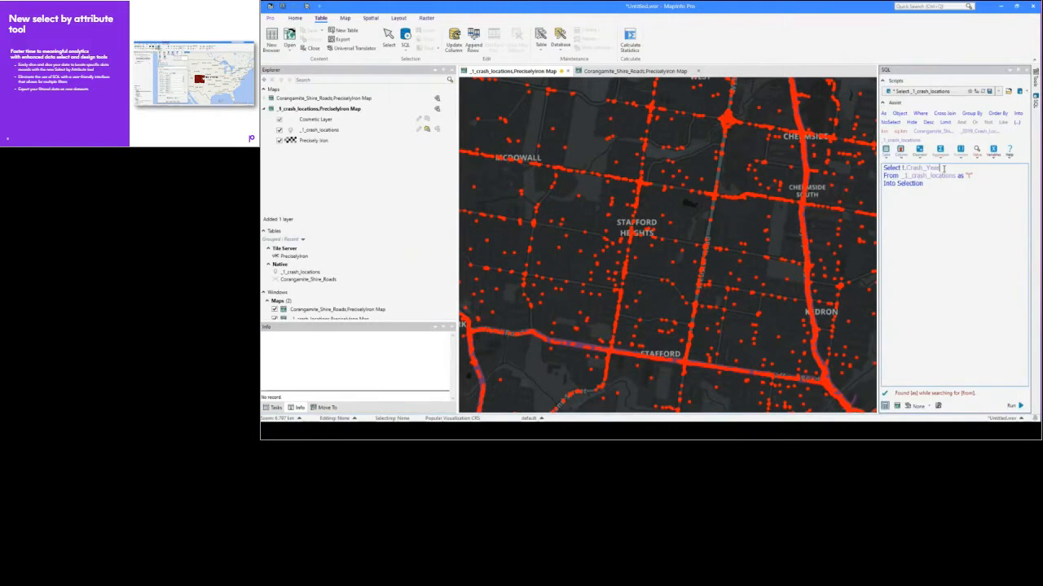
pyautogui.write(', Count(*)')
# Step: Add a Group By t.Crash_Year clause to the crash query and run it
pyautogui.click(972, 115)
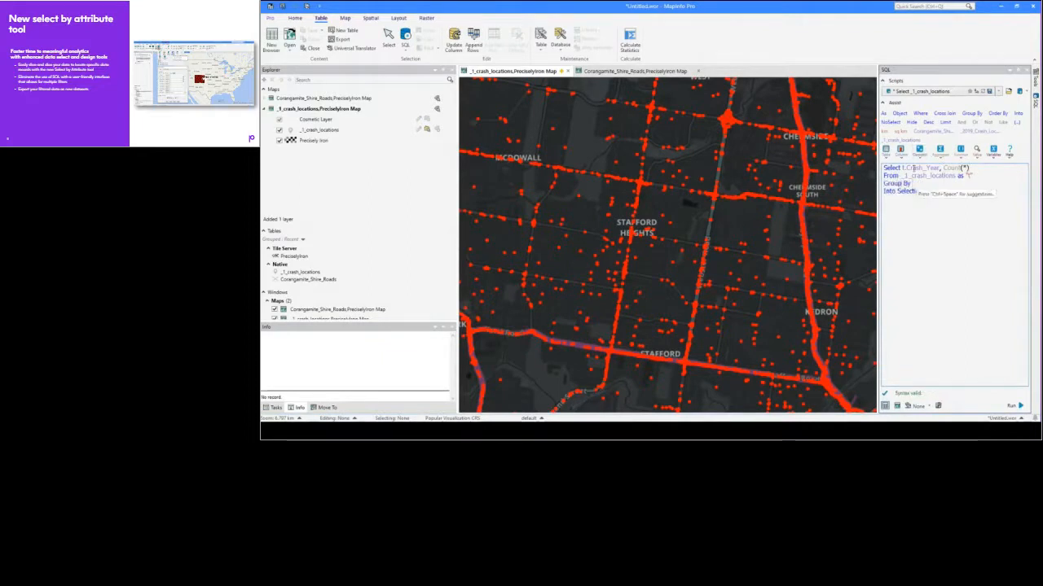
pyautogui.write('t.Co')
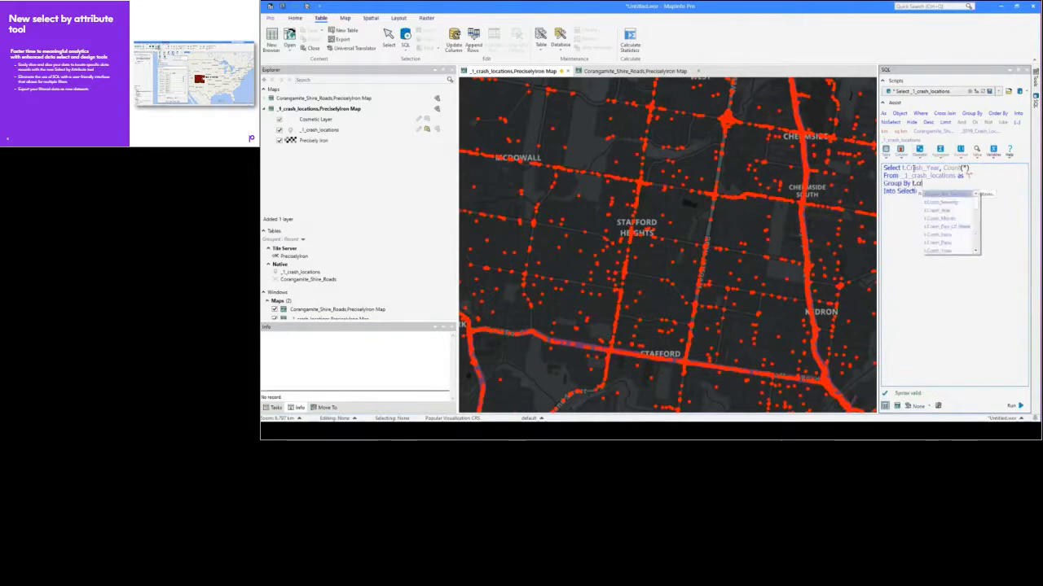
pyautogui.doubleClick(939, 210)
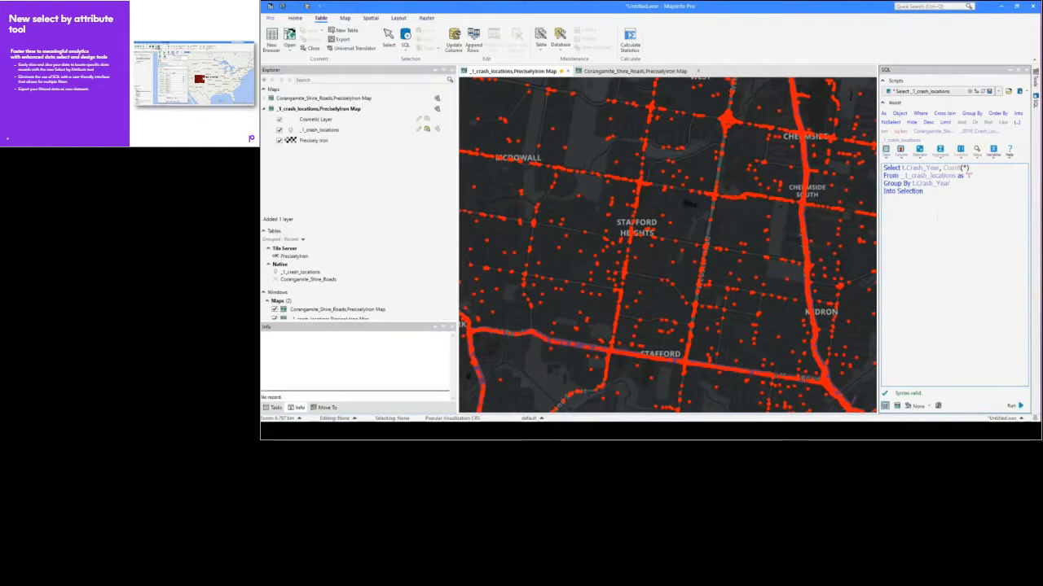
pyautogui.click(1020, 406)
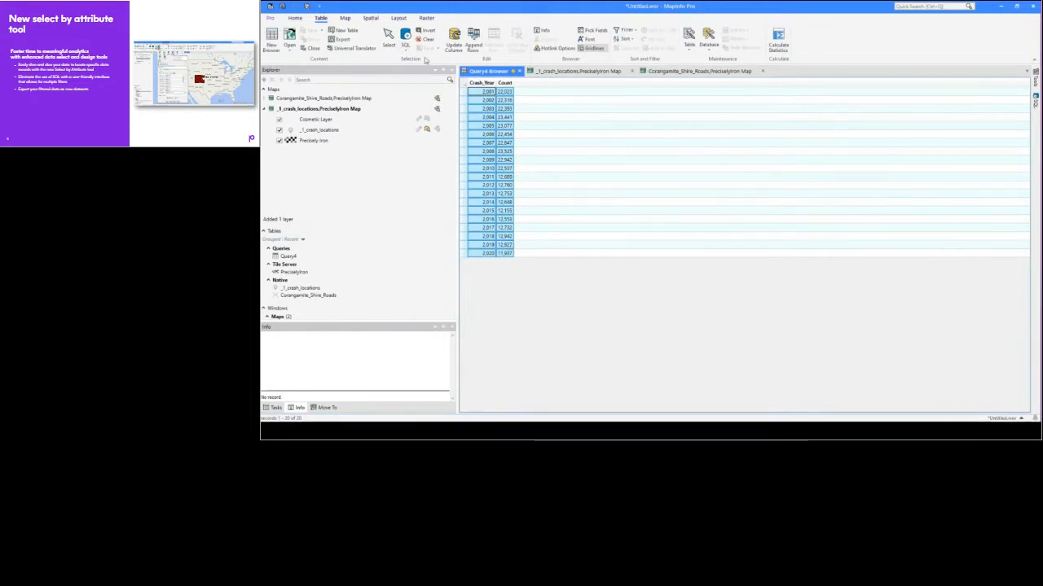
# Step: Close all unnamed queries, including the crash counts by year
pyautogui.click(406, 39)
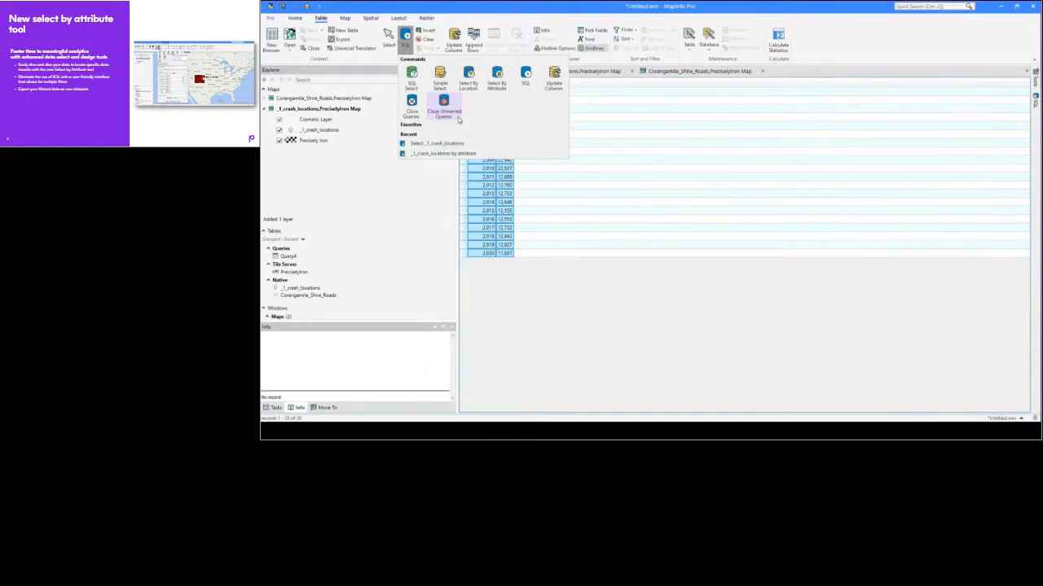
pyautogui.click(527, 28)
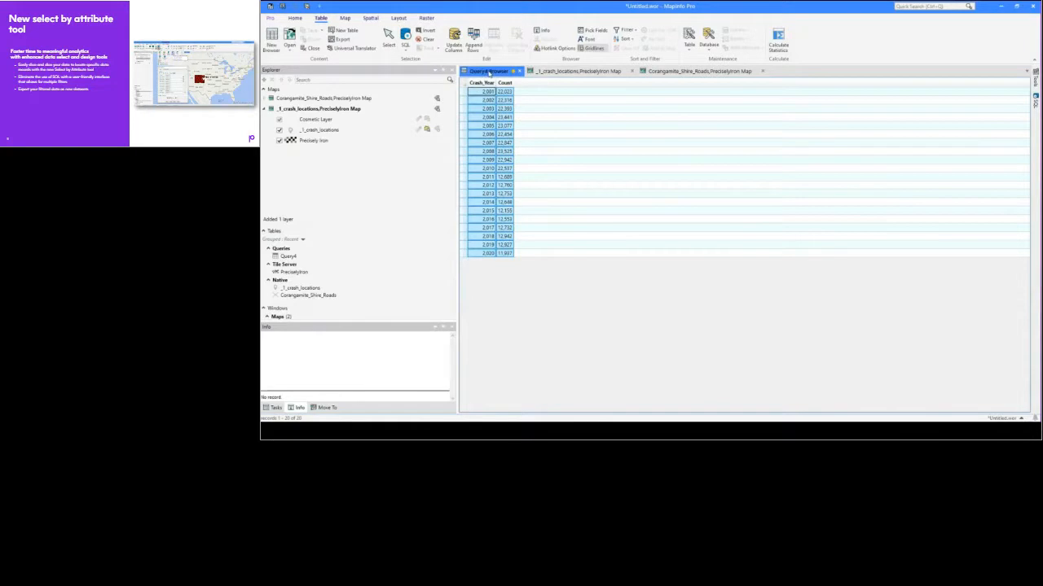
pyautogui.click(405, 39)
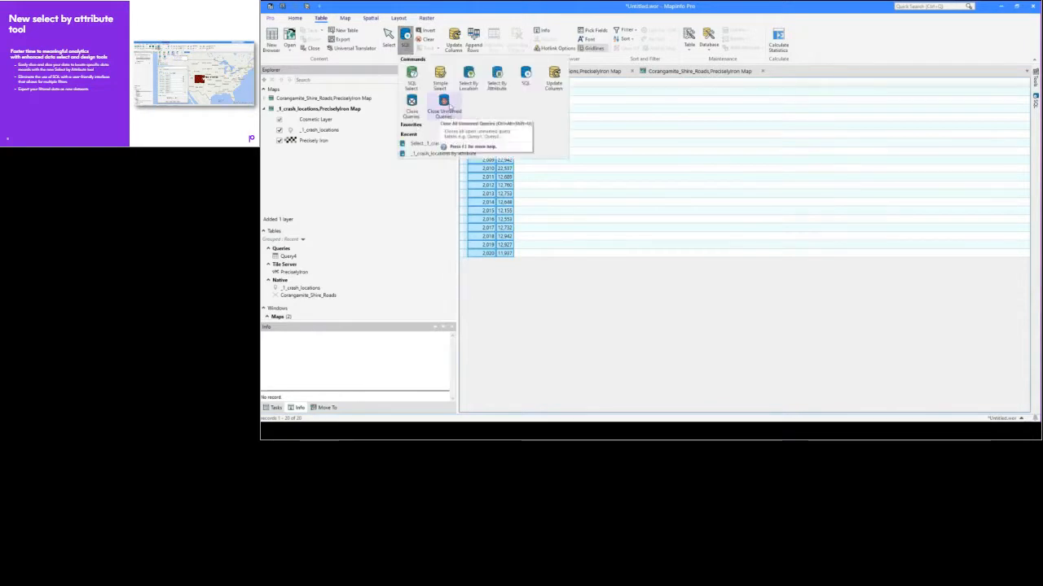
pyautogui.click(452, 105)
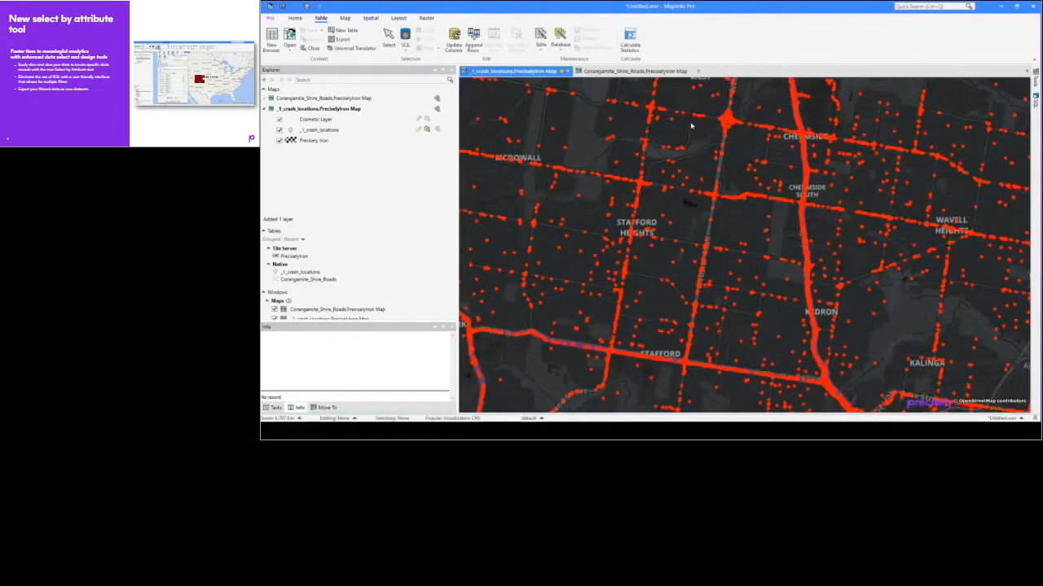
# Step: Start a Select By Attribute query on _1_crash_locations with the condition Crash_Year equals 2019
pyautogui.click(406, 48)
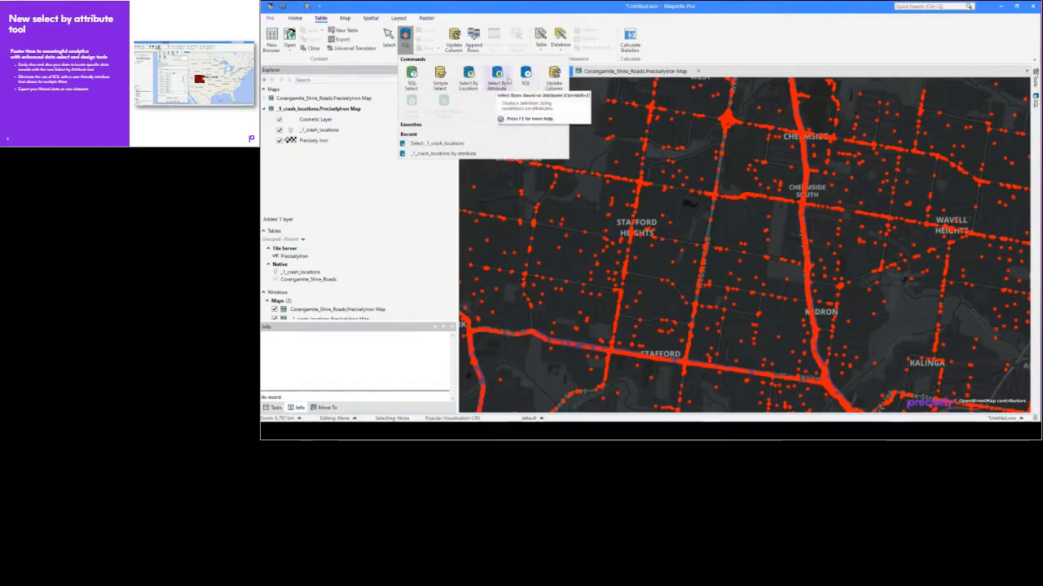
pyautogui.click(504, 79)
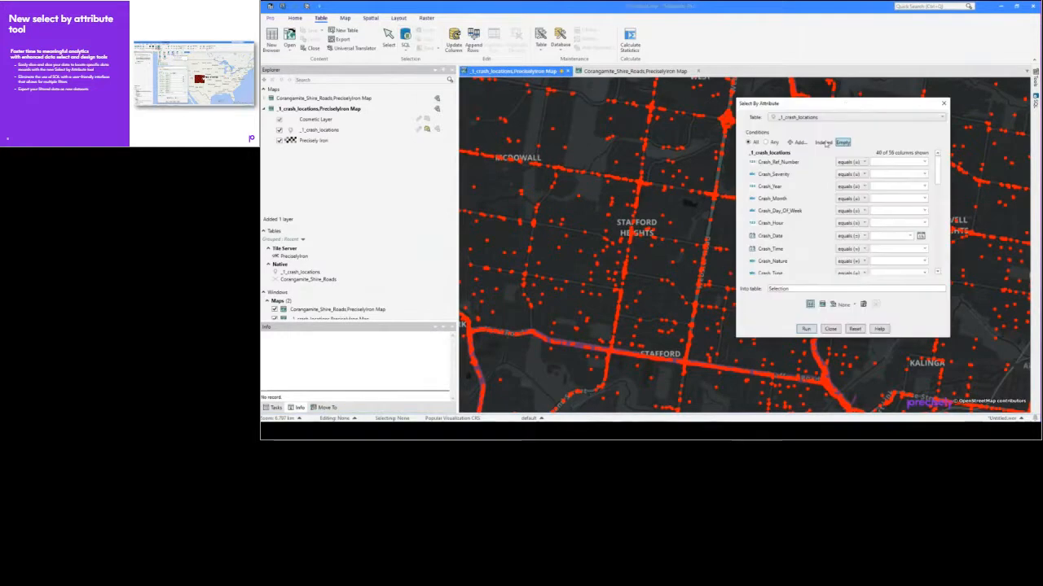
pyautogui.moveTo(851, 104); pyautogui.dragTo(858, 102)
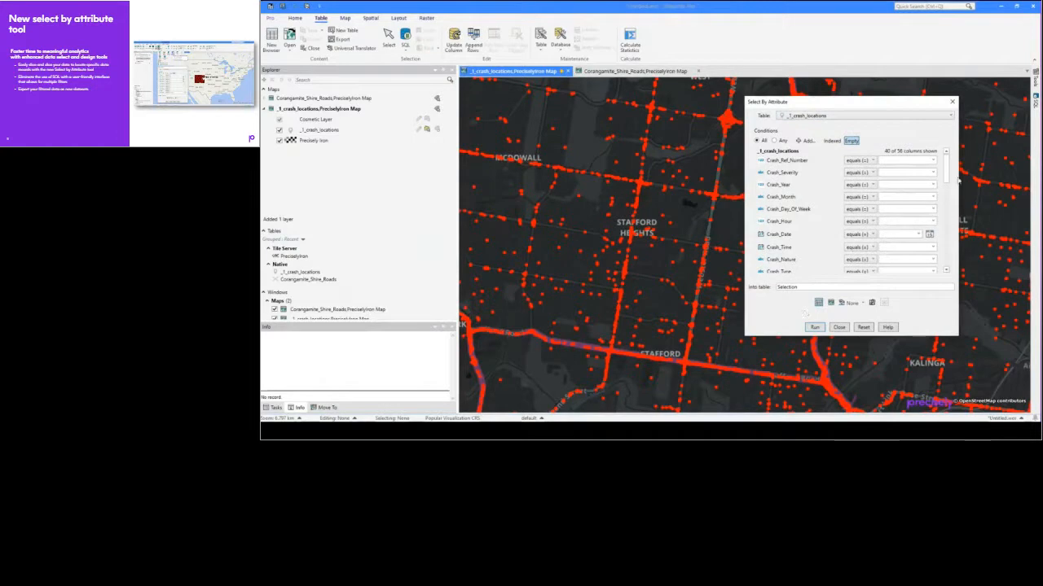
pyautogui.moveTo(944, 161)
pyautogui.mouseDown()
pyautogui.moveTo(949, 202)
pyautogui.moveTo(950, 168)
pyautogui.mouseUp()
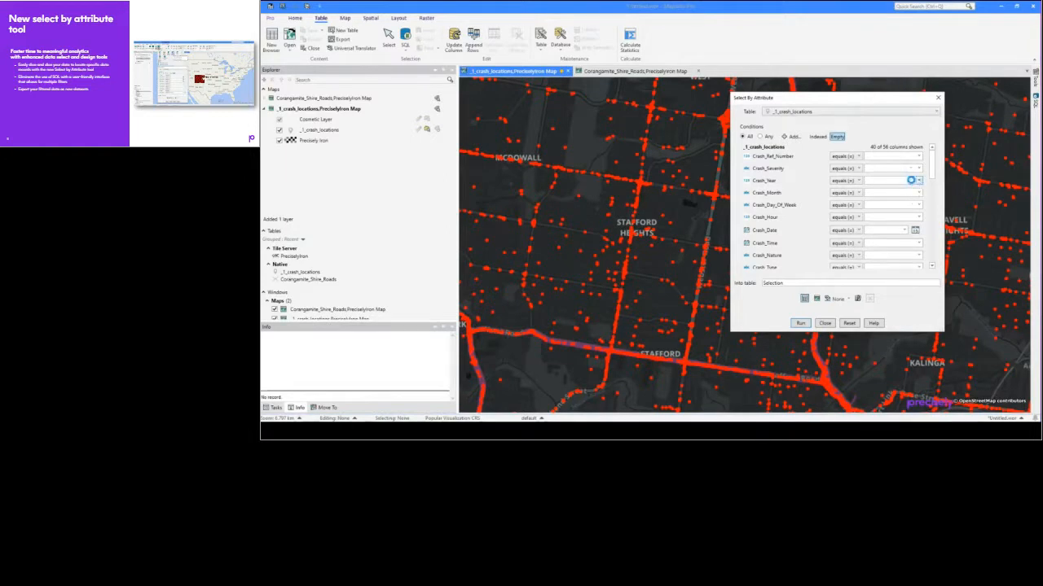
pyautogui.click(909, 180)
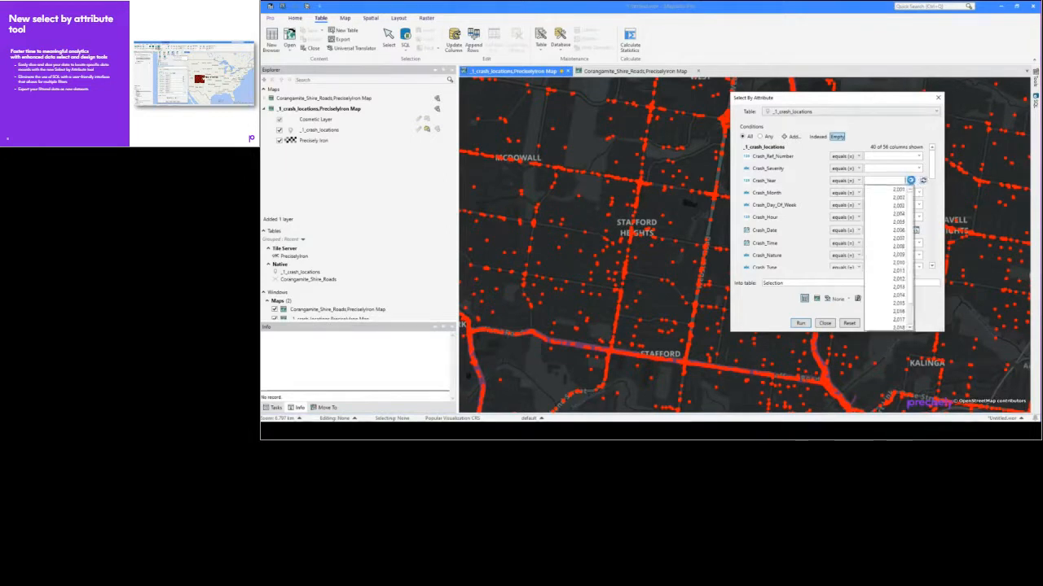
pyautogui.scroll(-1, 890, 206)
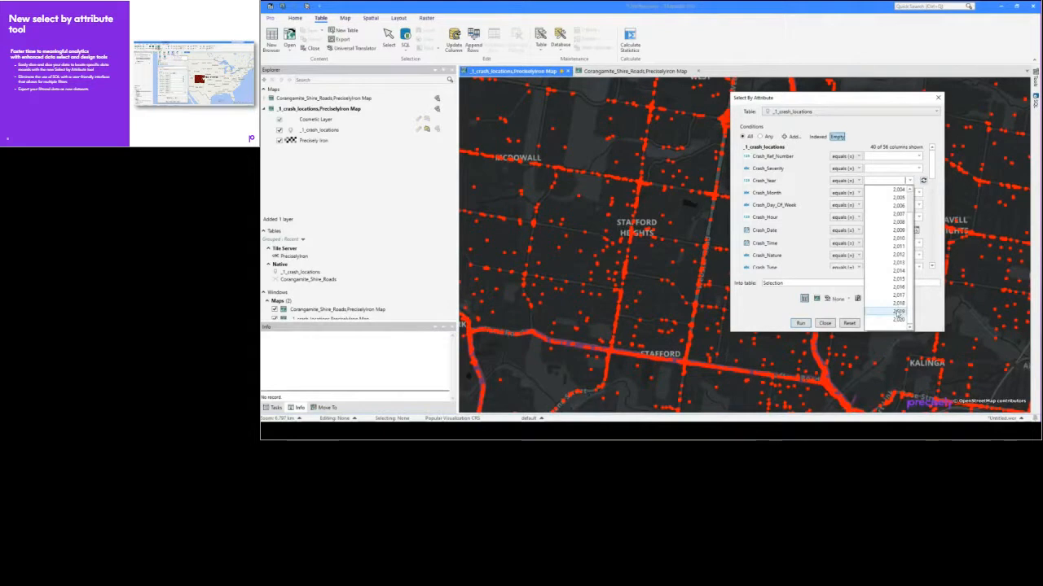
pyautogui.click(898, 313)
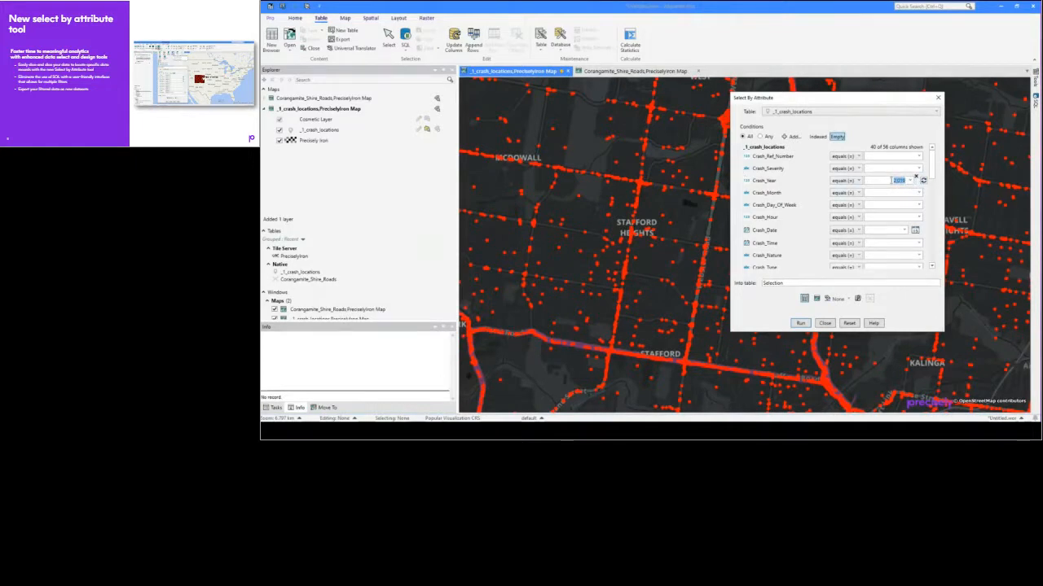
# Step: Try the one of (in) operator on Crash_Year with several years and all years selected, and return the condition to equals
pyautogui.click(858, 181)
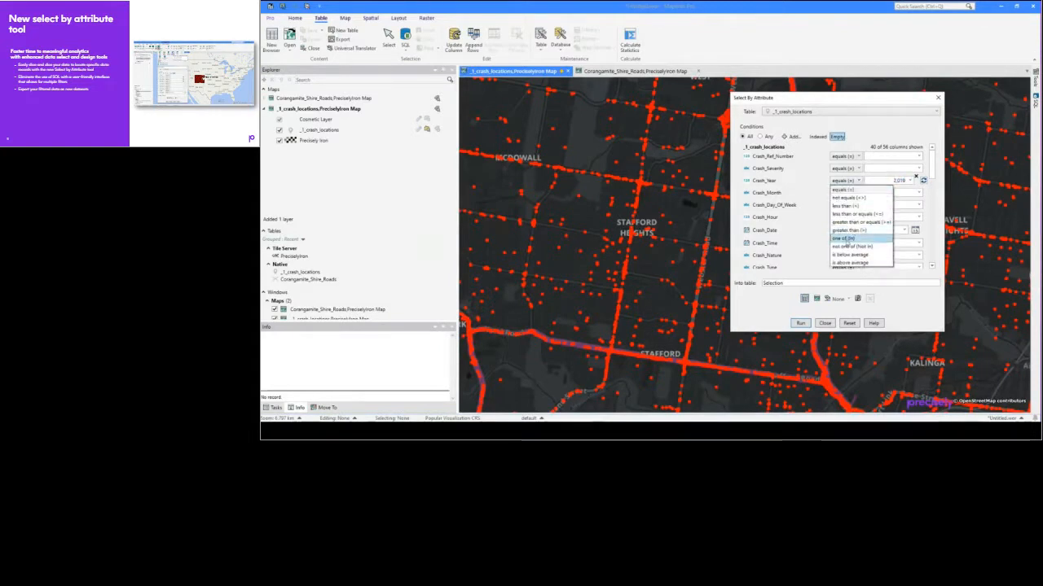
pyautogui.click(844, 237)
pyautogui.click(910, 180)
pyautogui.click(870, 198)
pyautogui.click(870, 205)
pyautogui.click(870, 213)
pyautogui.click(873, 191)
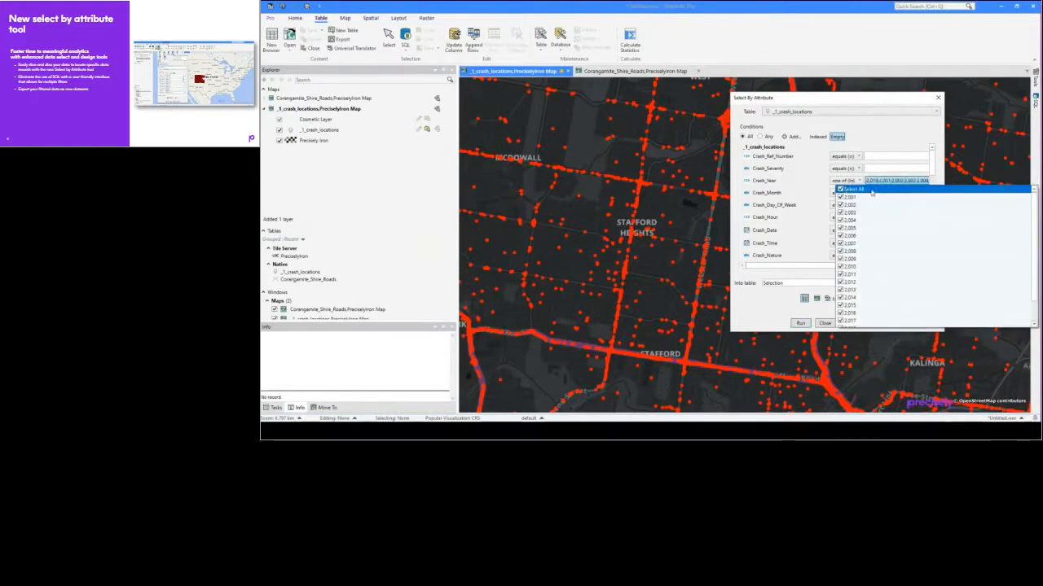
pyautogui.click(840, 190)
pyautogui.click(854, 182)
pyautogui.click(853, 183)
pyautogui.click(859, 191)
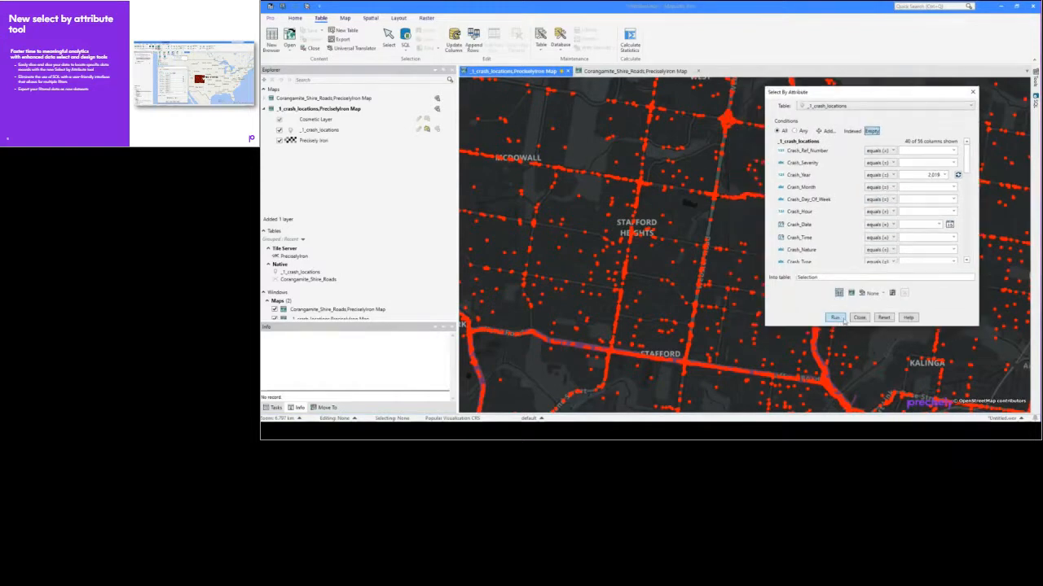
# Step: Run the selection for Crash_Year 2019 and look over its results in the map and the browser
pyautogui.click(835, 317)
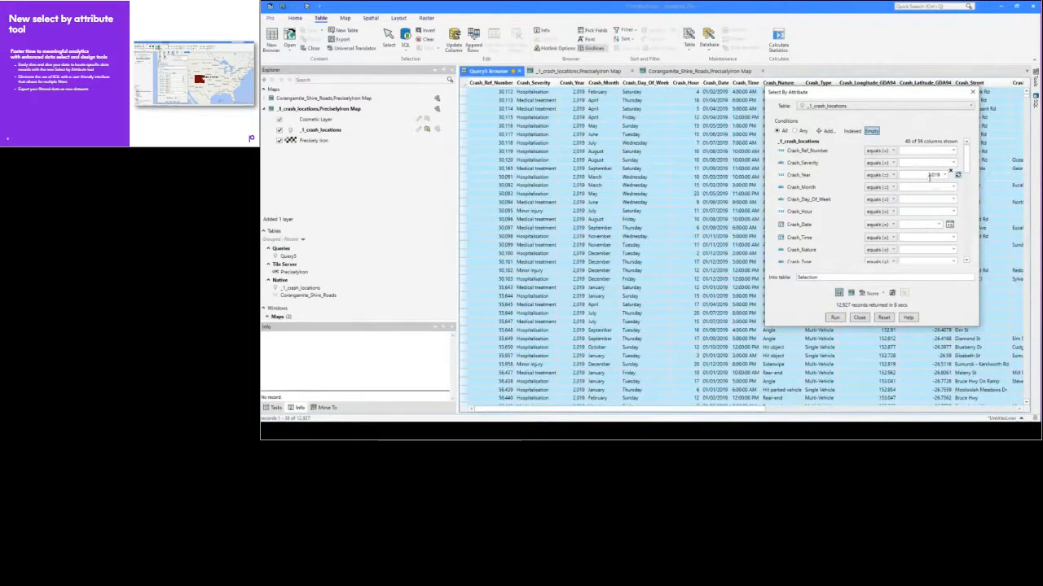
pyautogui.click(578, 71)
pyautogui.click(489, 72)
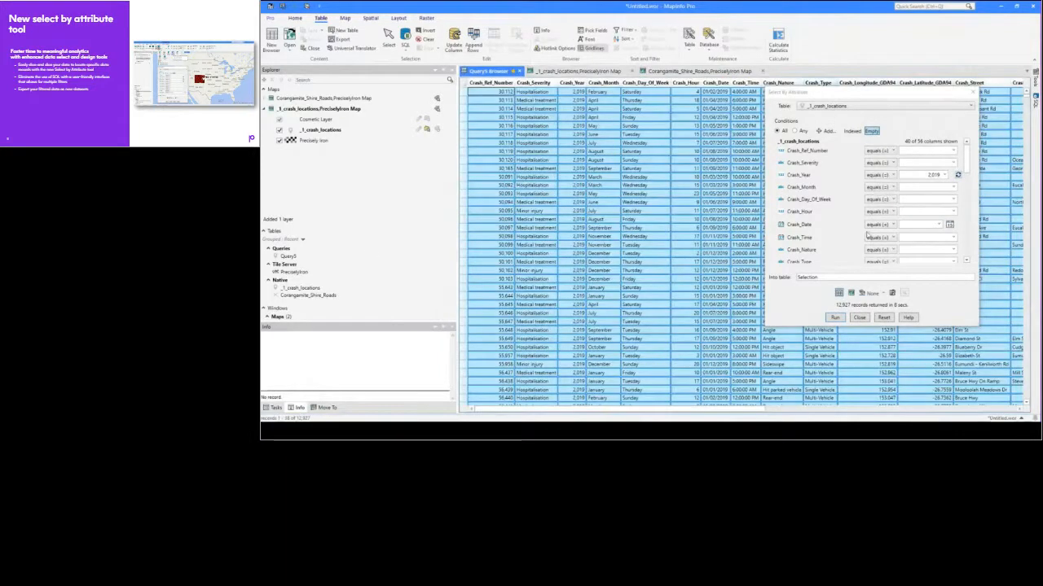
pyautogui.moveTo(892, 92); pyautogui.dragTo(924, 112)
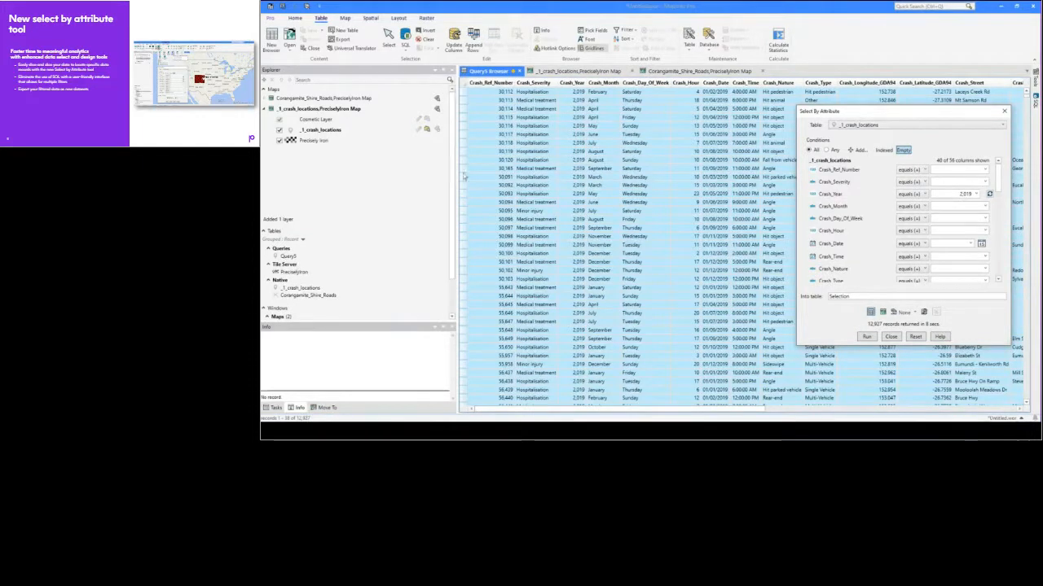
# Step: Save a copy of the query result as 2019 Crash Locations.TAB, overwriting the existing file, and close Select By Attribute
pyautogui.click(289, 256)
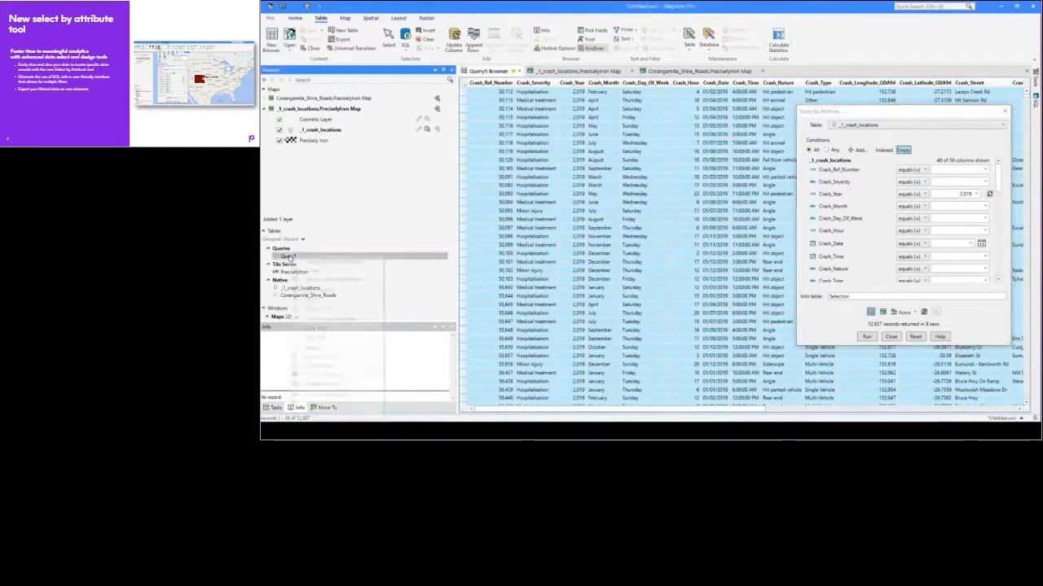
pyautogui.rightClick(289, 258)
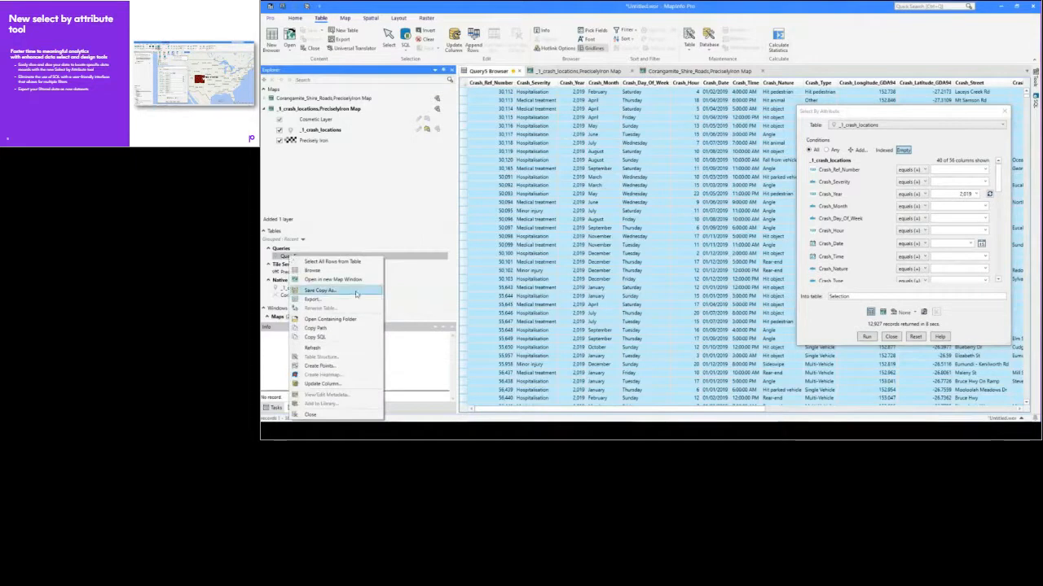
pyautogui.click(319, 290)
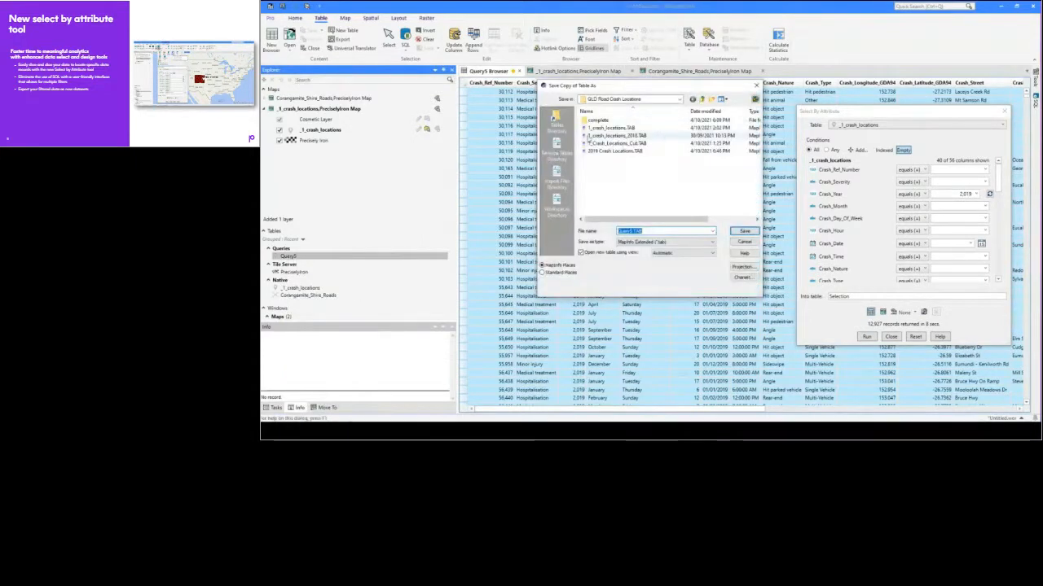
pyautogui.click(628, 152)
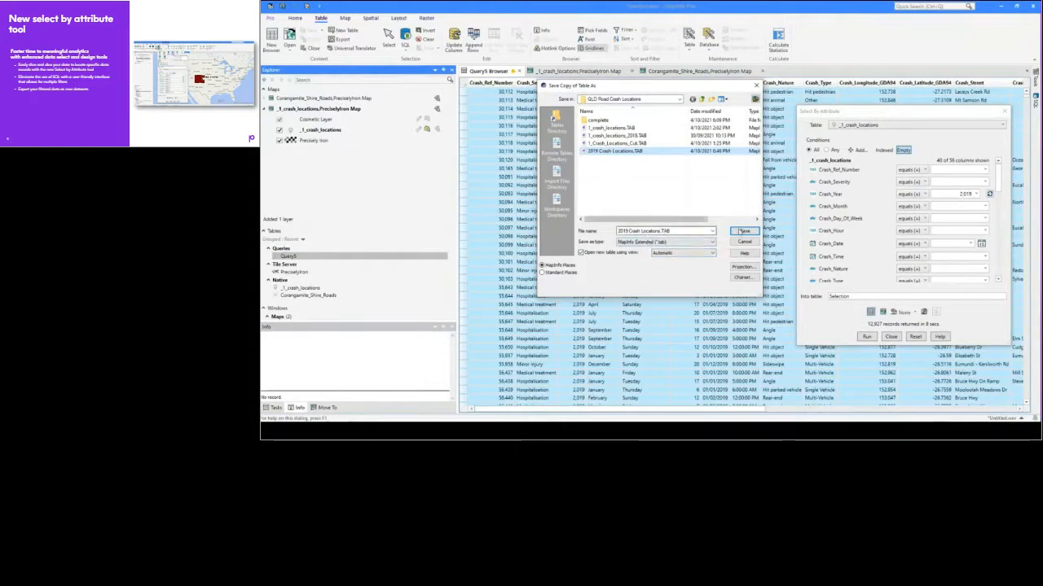
pyautogui.click(742, 231)
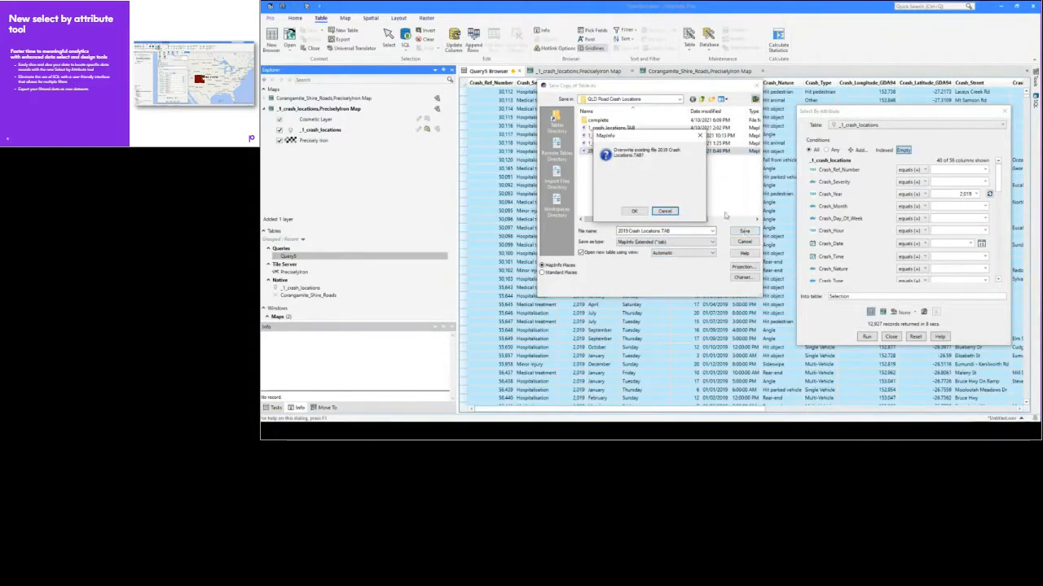
pyautogui.click(634, 212)
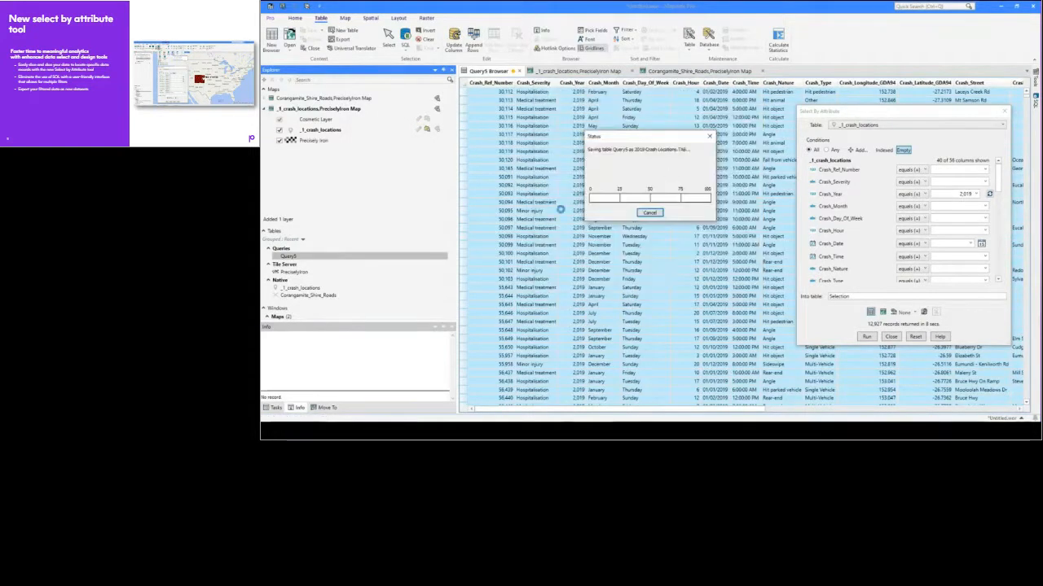
pyautogui.click(891, 336)
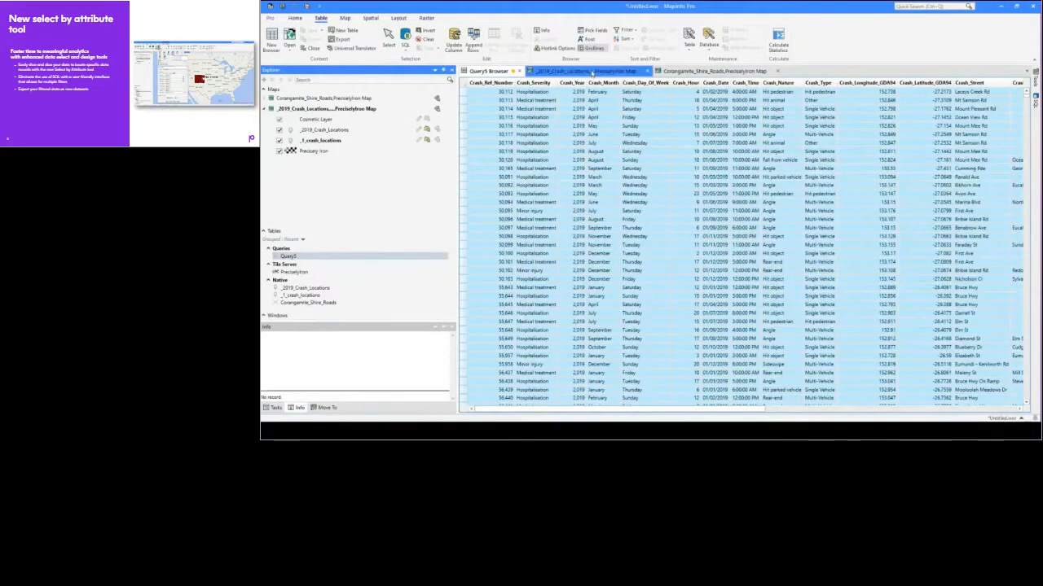
# Step: Remove the _1_crash_locations layer from the map that contains the 2019 crash locations
pyautogui.click(592, 71)
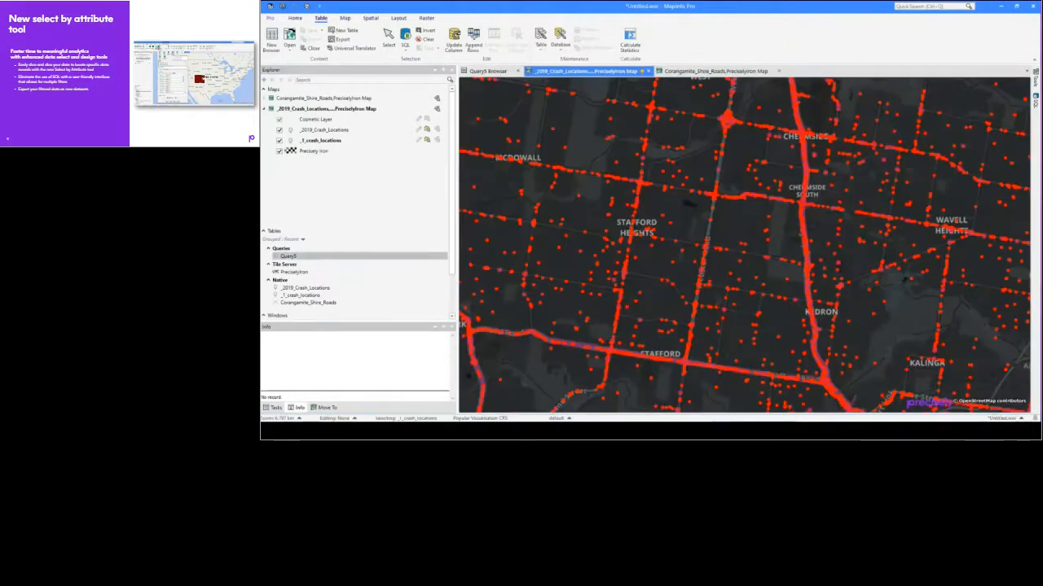
pyautogui.click(317, 141)
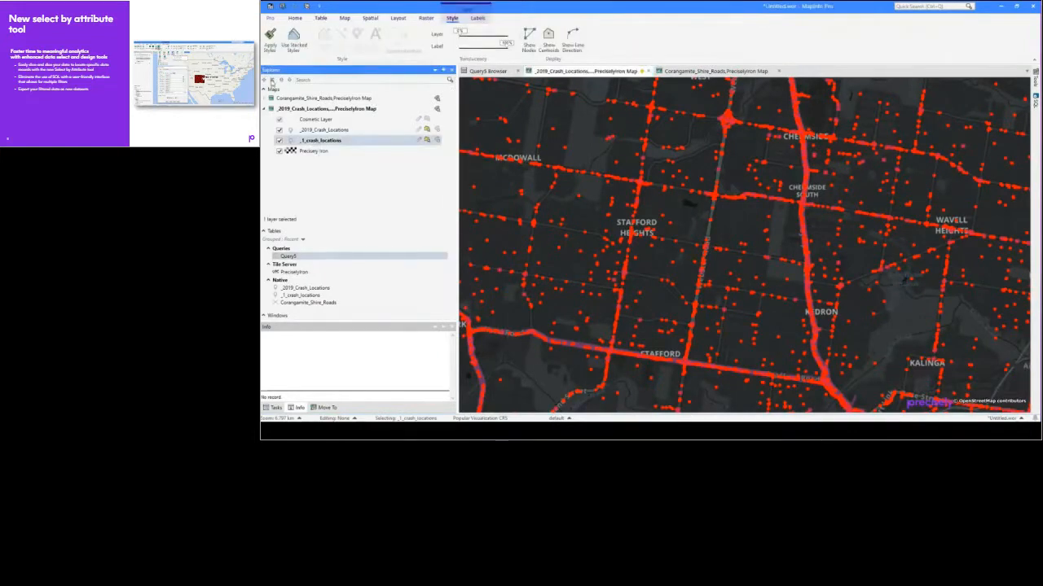
pyautogui.click(272, 80)
pyautogui.click(662, 242)
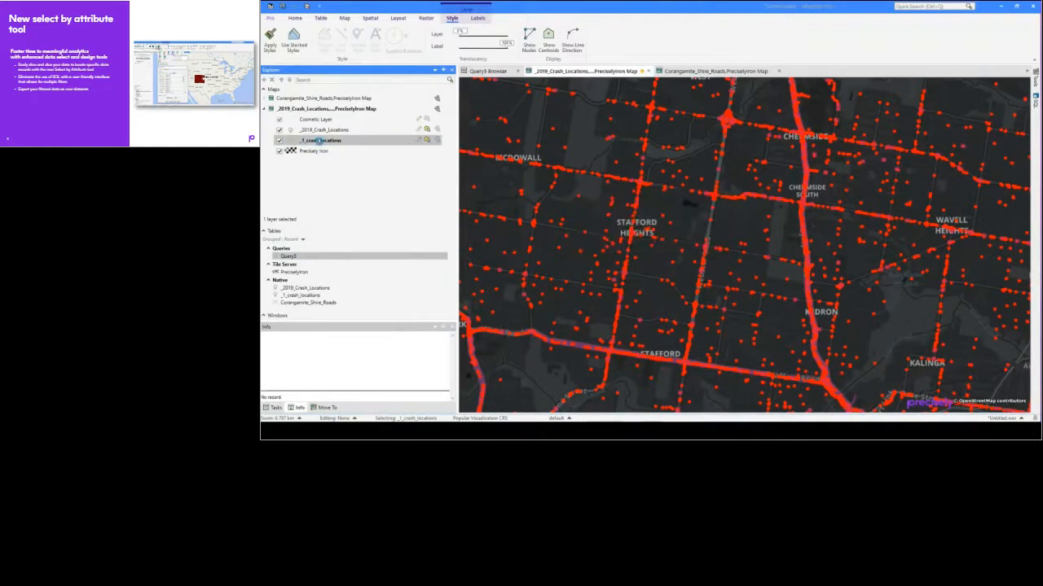
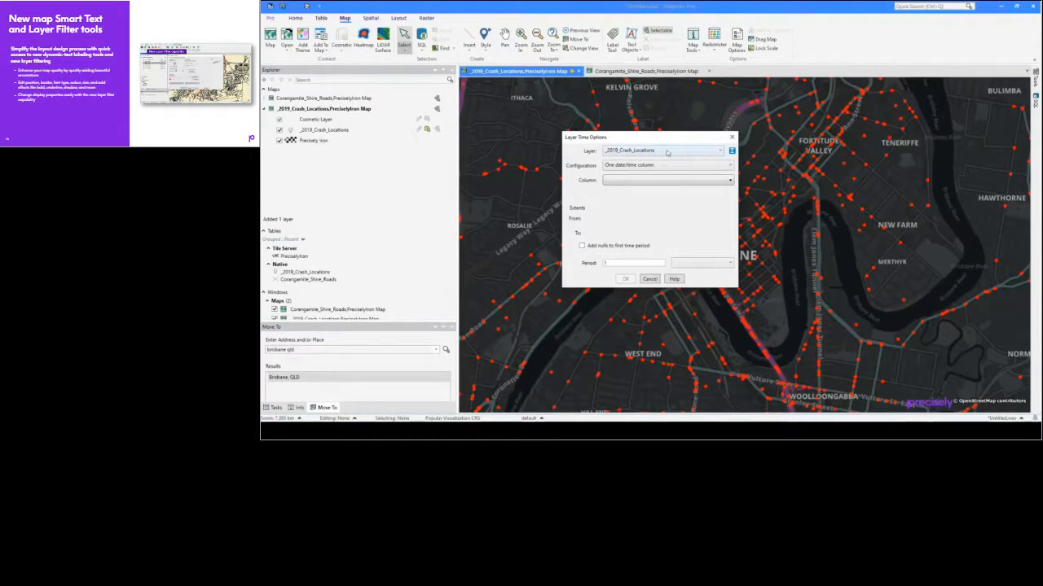
# Step: Configure layer time for _2019_Crash_Locations with separate date and time columns, using Crash_Date and Crash_Time
pyautogui.click(701, 153)
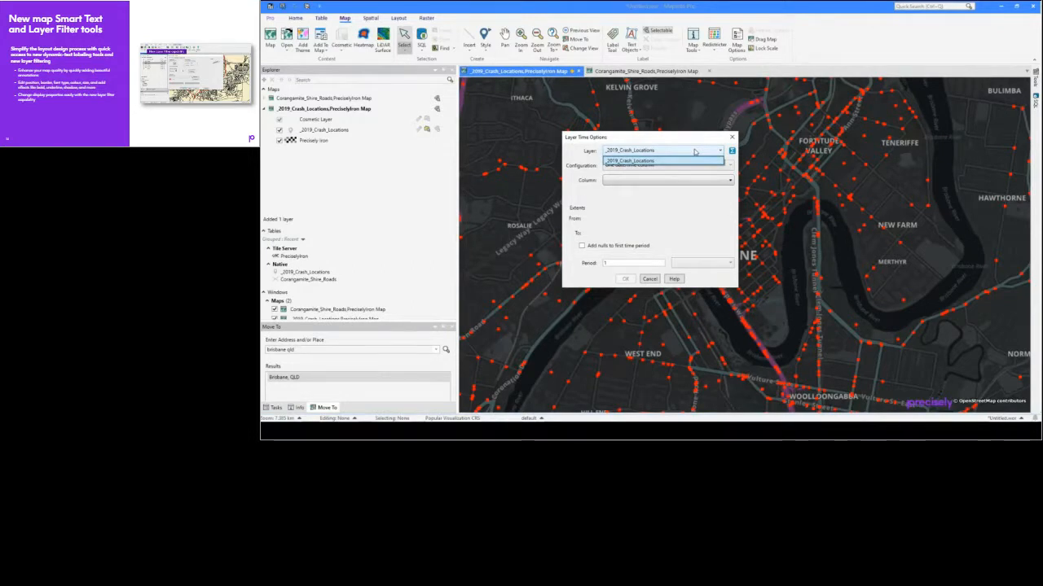
pyautogui.click(689, 142)
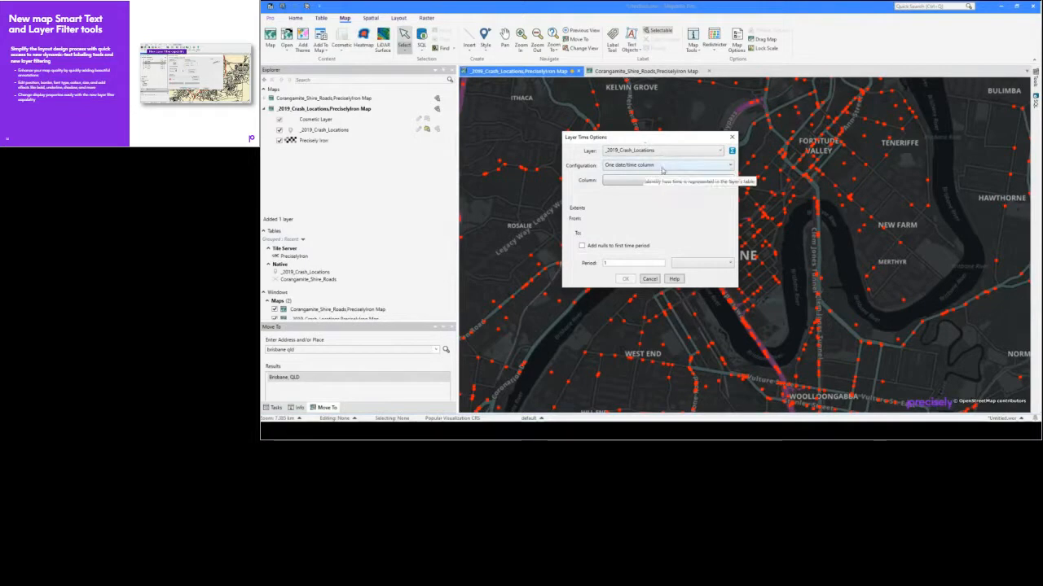
pyautogui.click(730, 165)
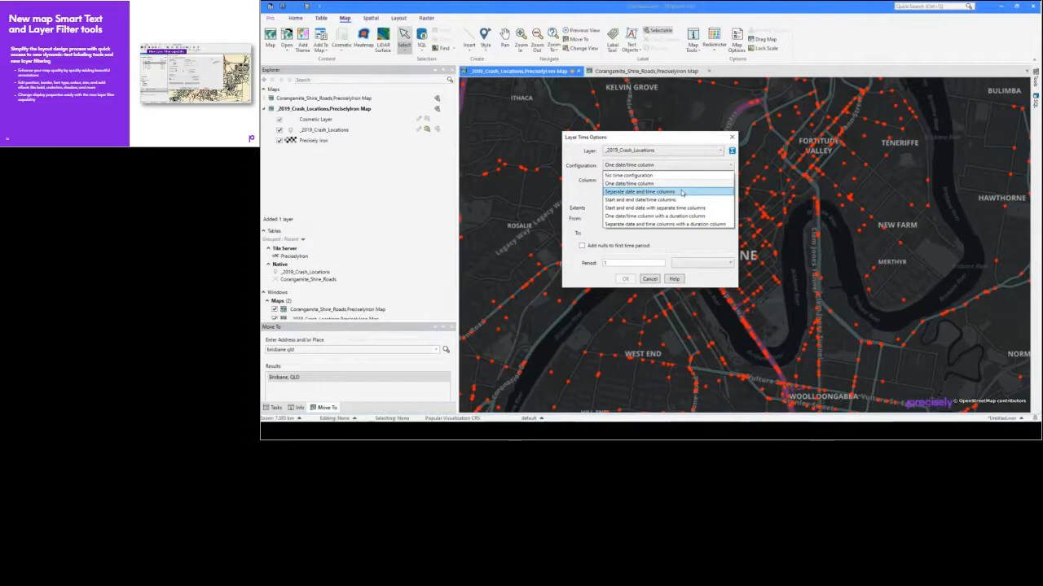
pyautogui.click(681, 192)
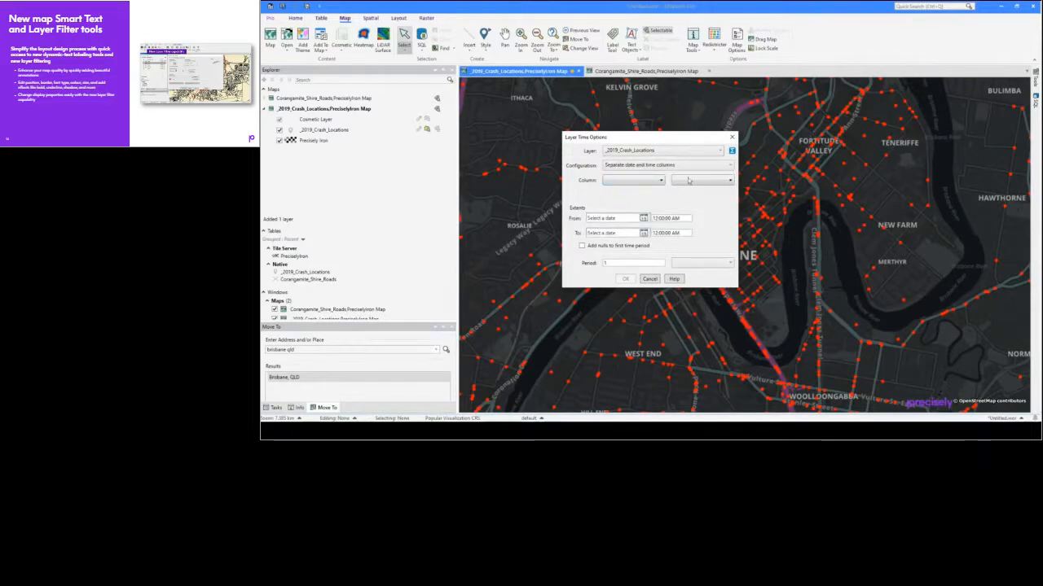
pyautogui.click(637, 181)
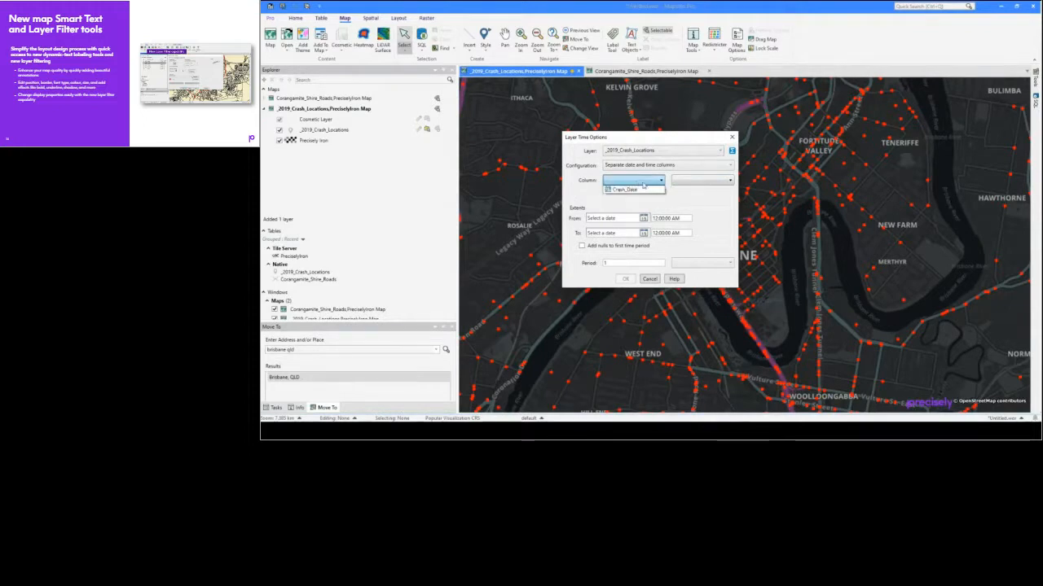
pyautogui.click(623, 190)
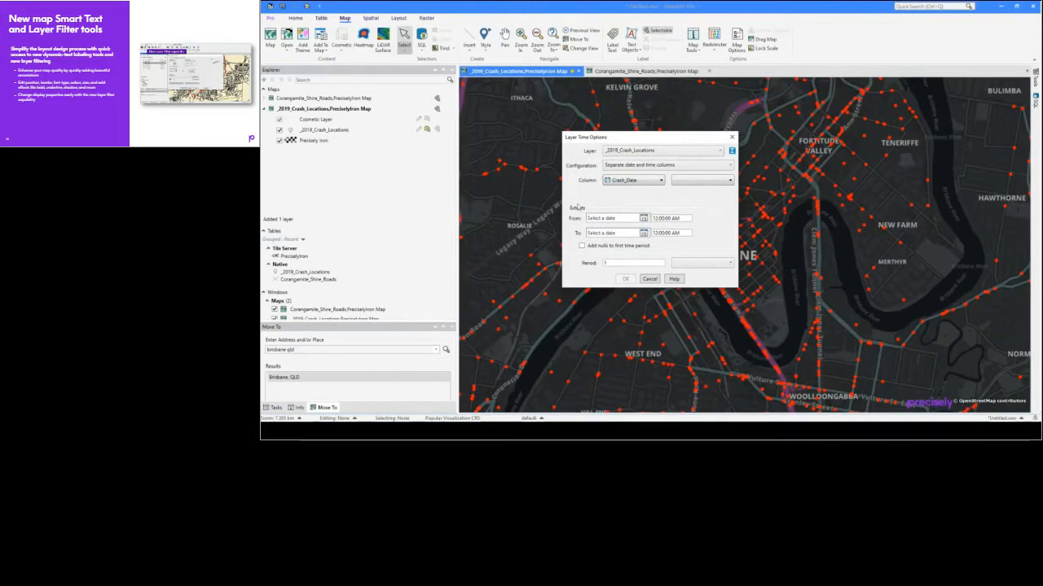
pyautogui.click(718, 181)
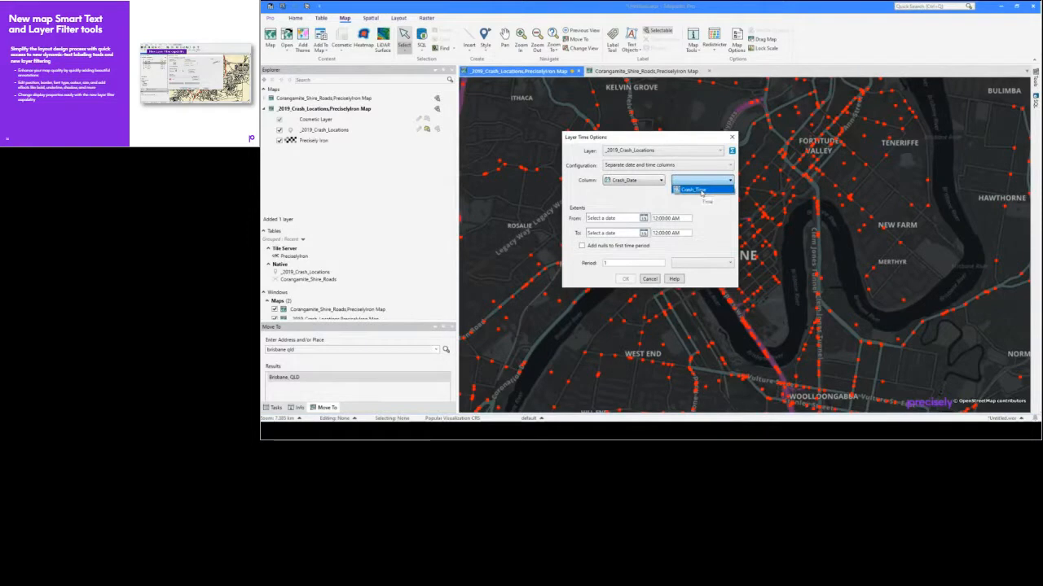
pyautogui.click(712, 191)
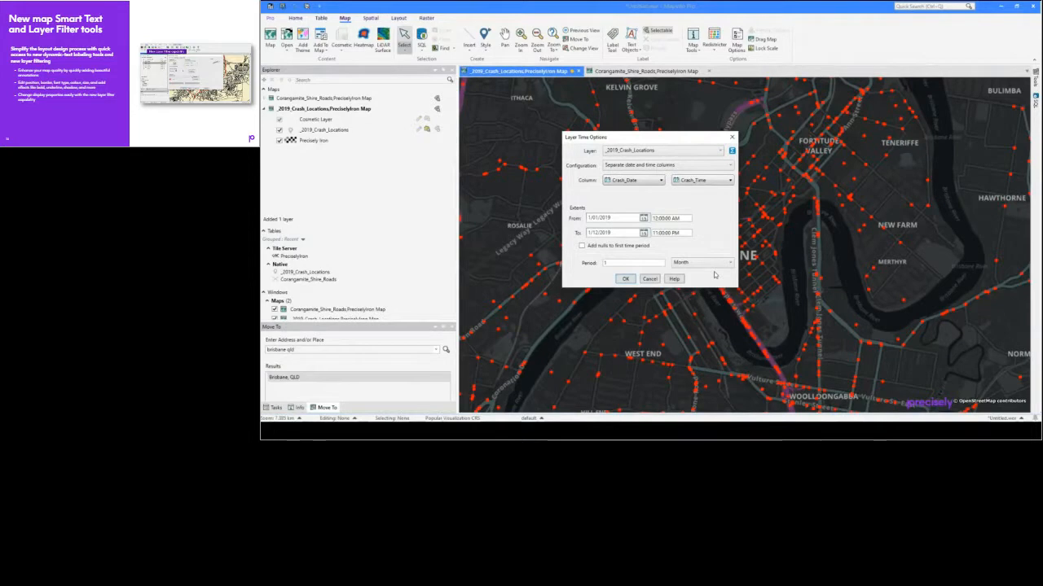
# Step: Check the available period units, keep the period at 1 Month and apply the layer time options
pyautogui.click(725, 264)
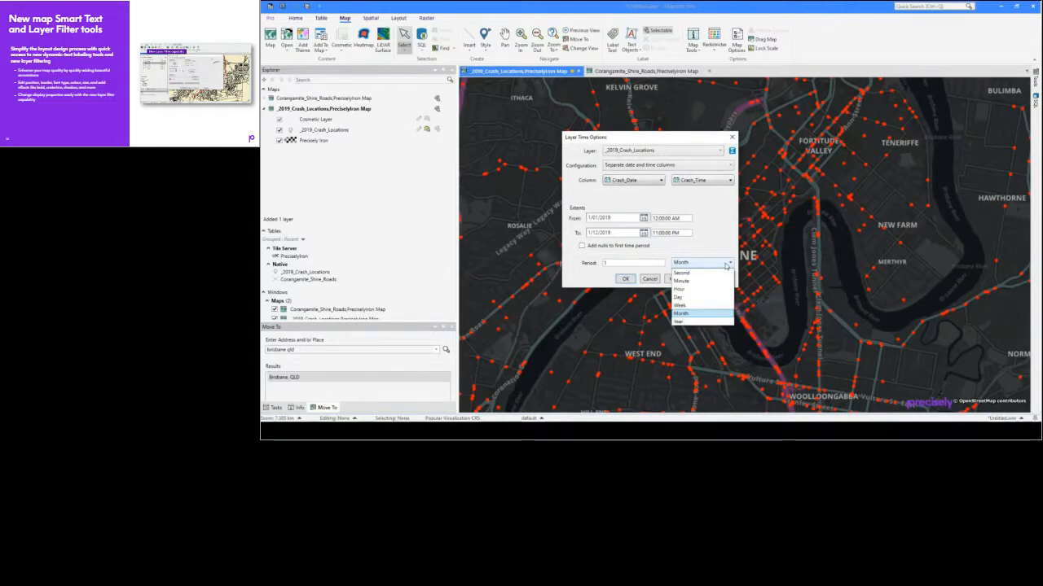
pyautogui.click(716, 231)
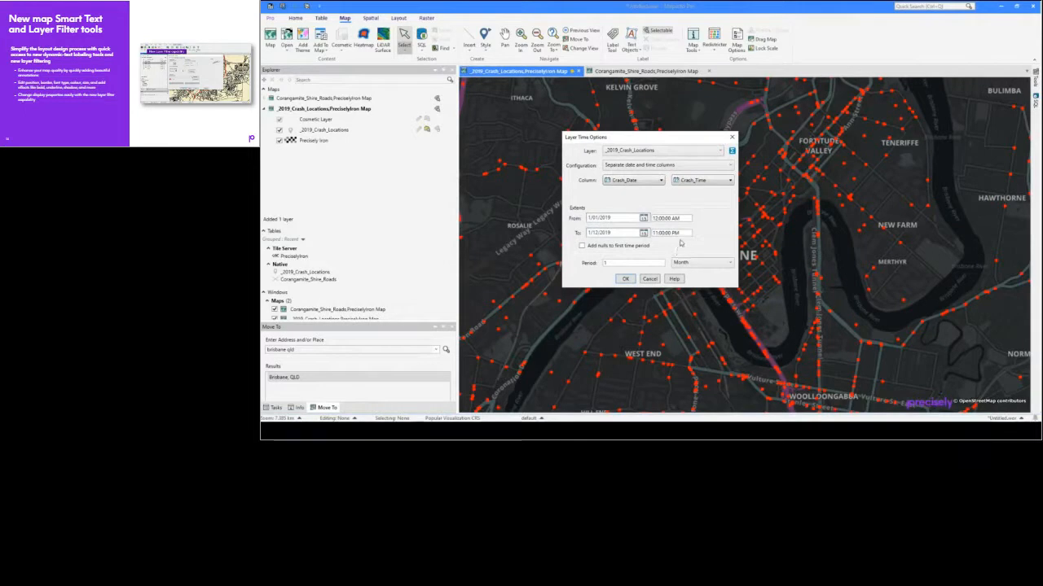
pyautogui.click(625, 279)
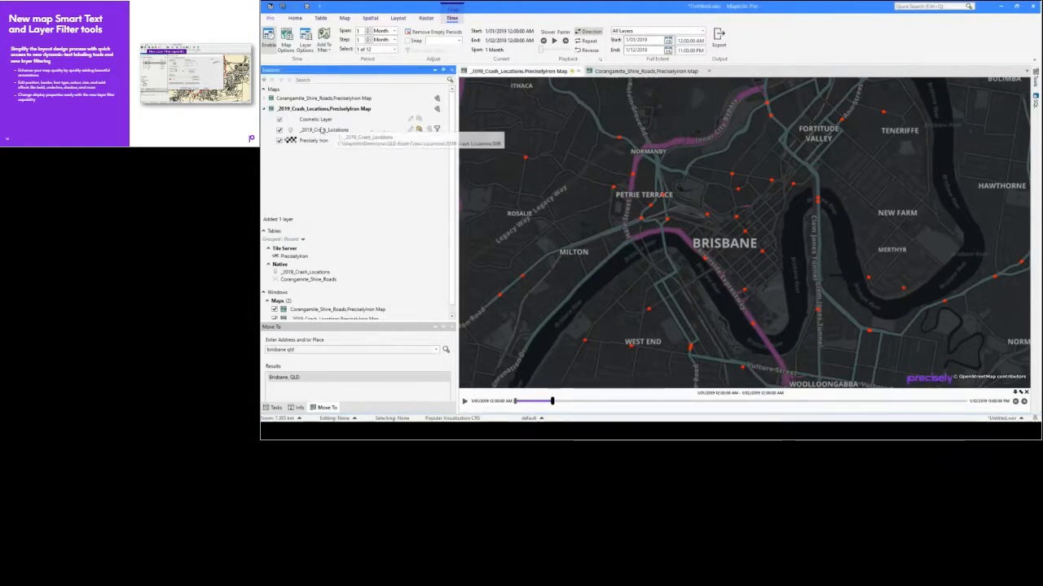
# Step: Examine the filter expression in the layer properties of _2019_Crash_Locations without changing it, and return to the map's time settings
pyautogui.rightClick(325, 131)
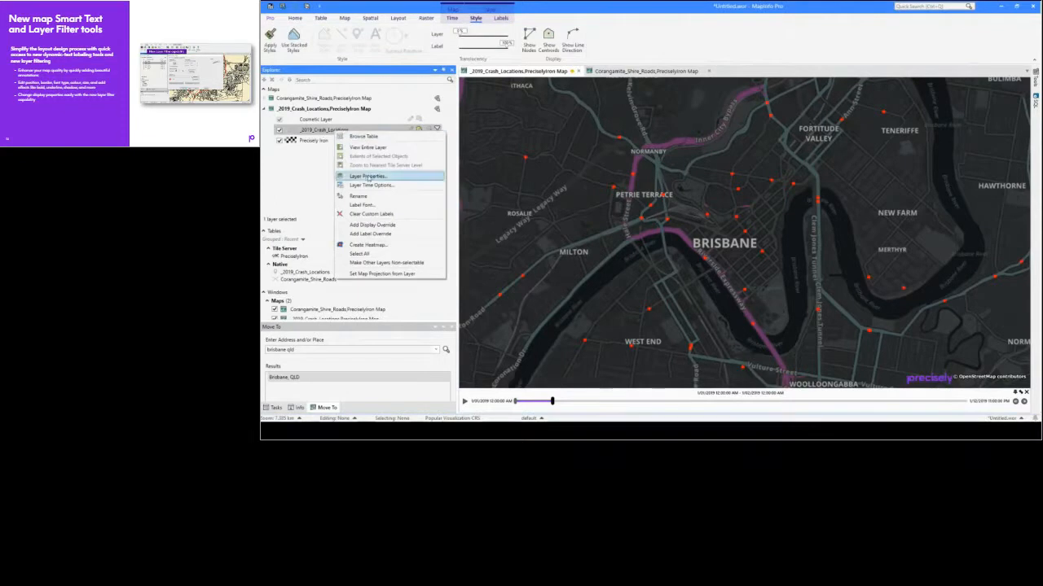
pyautogui.click(368, 176)
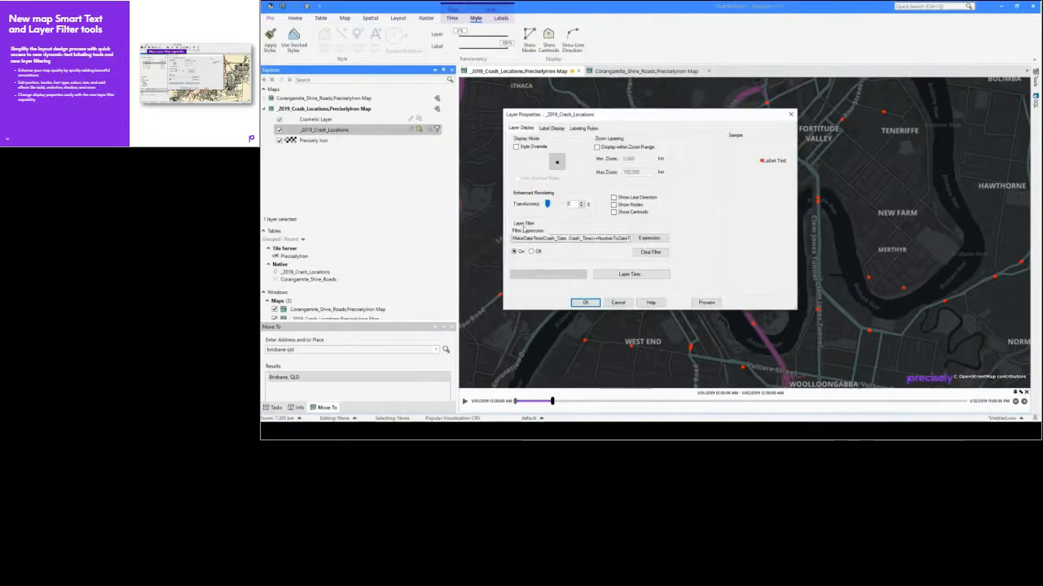
pyautogui.moveTo(558, 239); pyautogui.dragTo(634, 242)
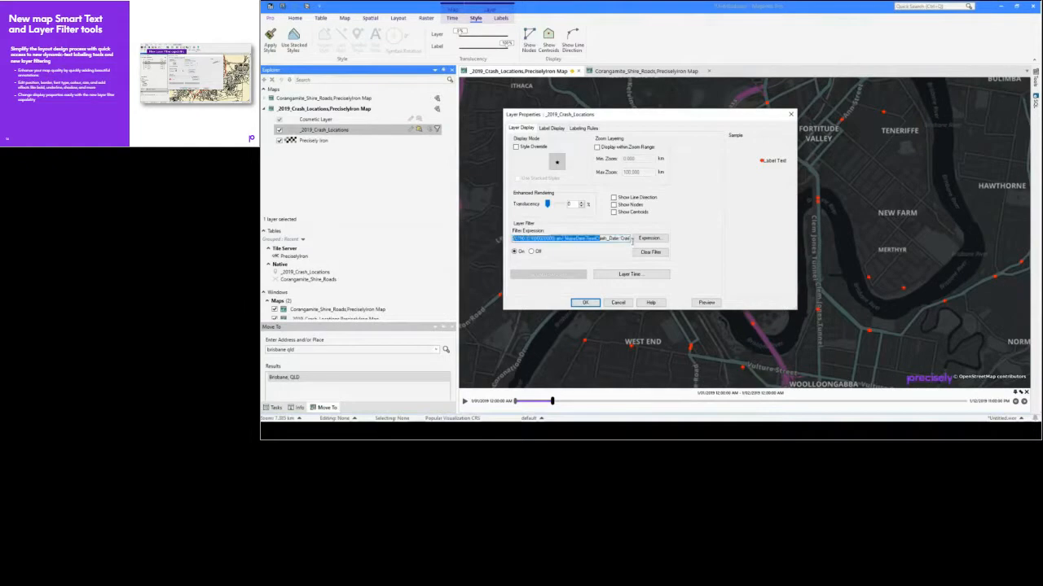
pyautogui.click(652, 241)
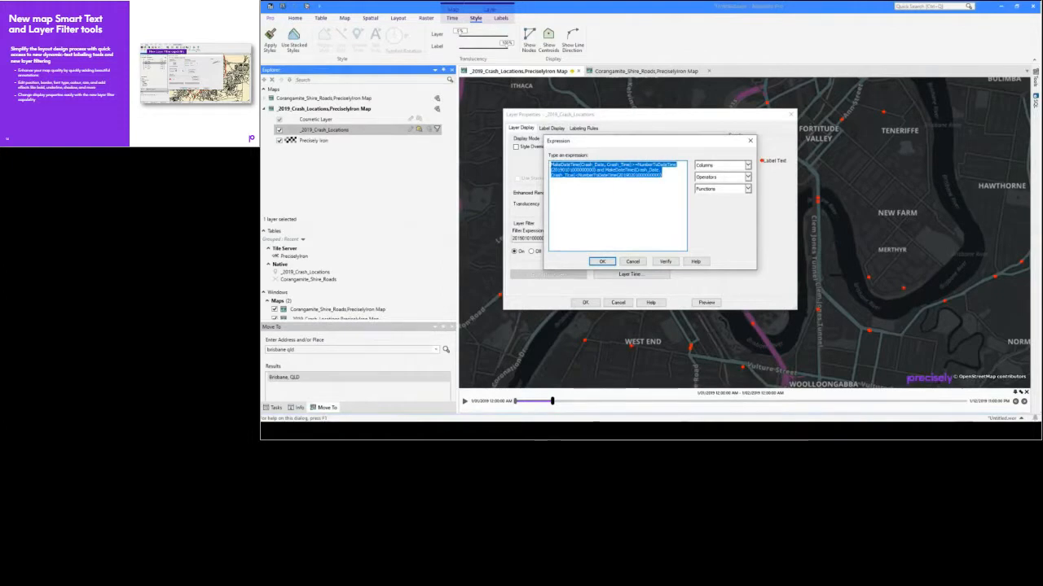
pyautogui.click(633, 261)
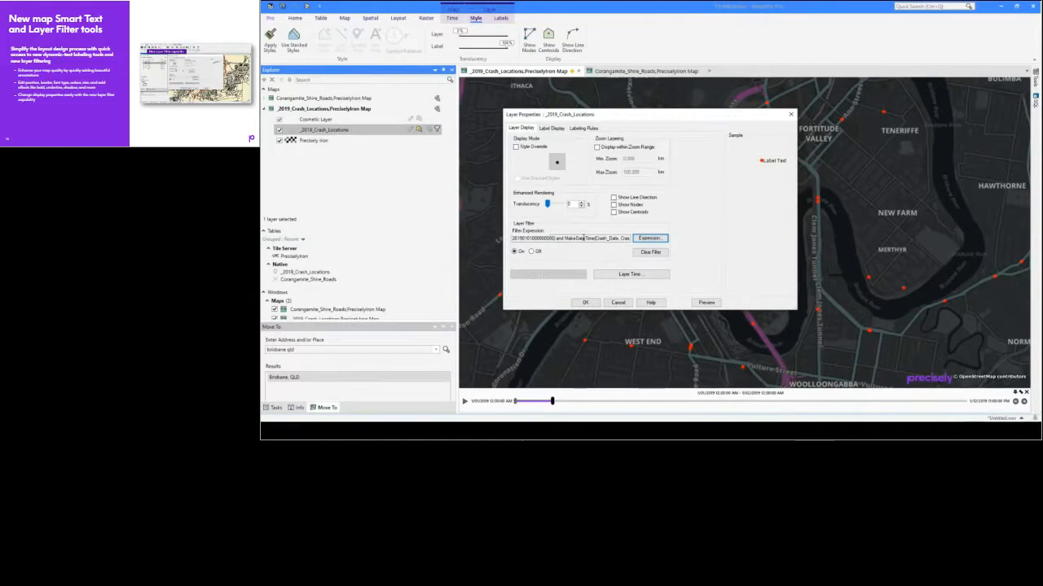
pyautogui.click(618, 303)
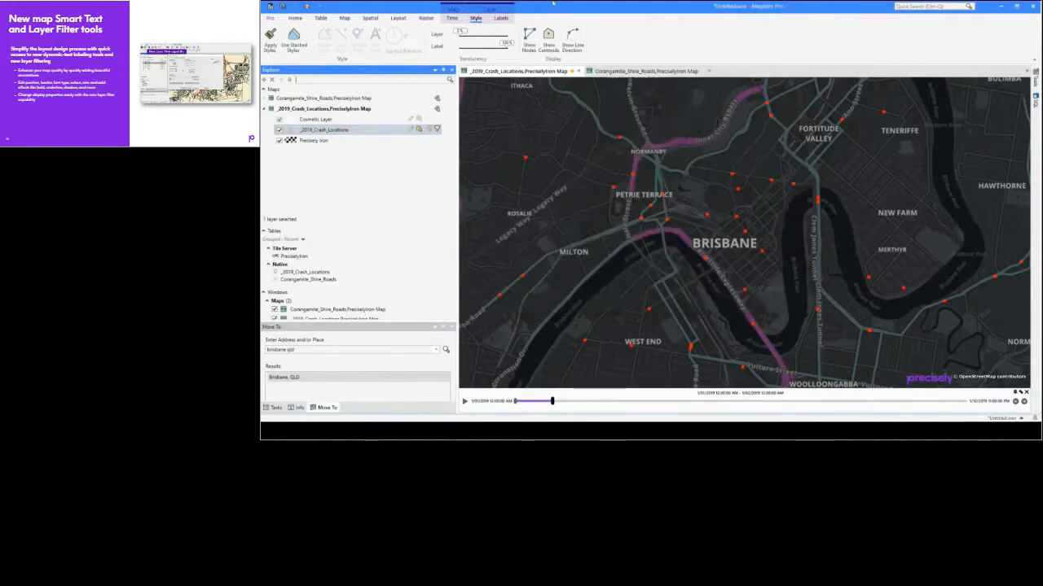
pyautogui.click(453, 19)
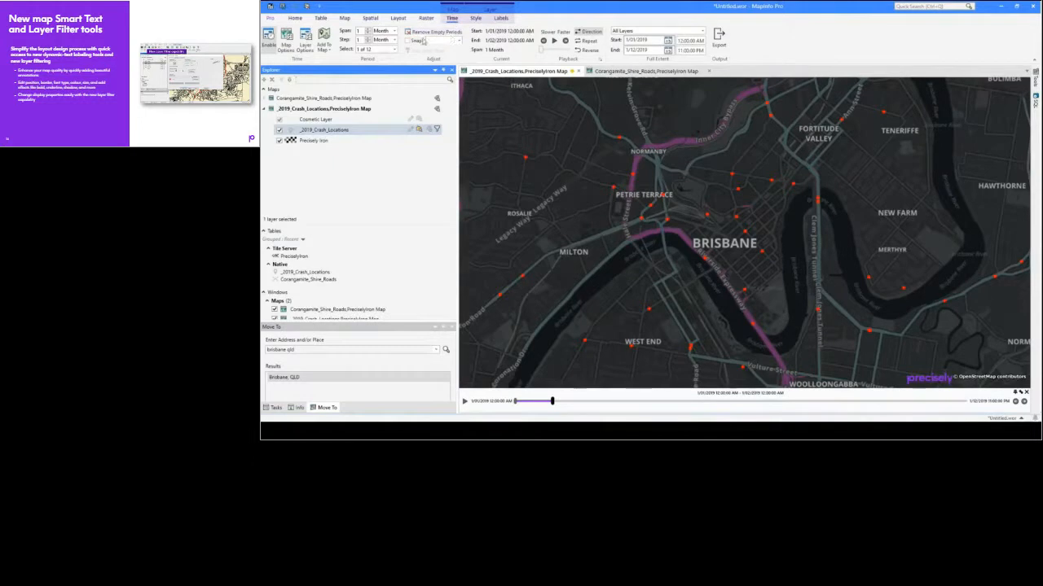
# Step: Review the format string and format type choices in the map's time options, and leave without changing them
pyautogui.click(288, 42)
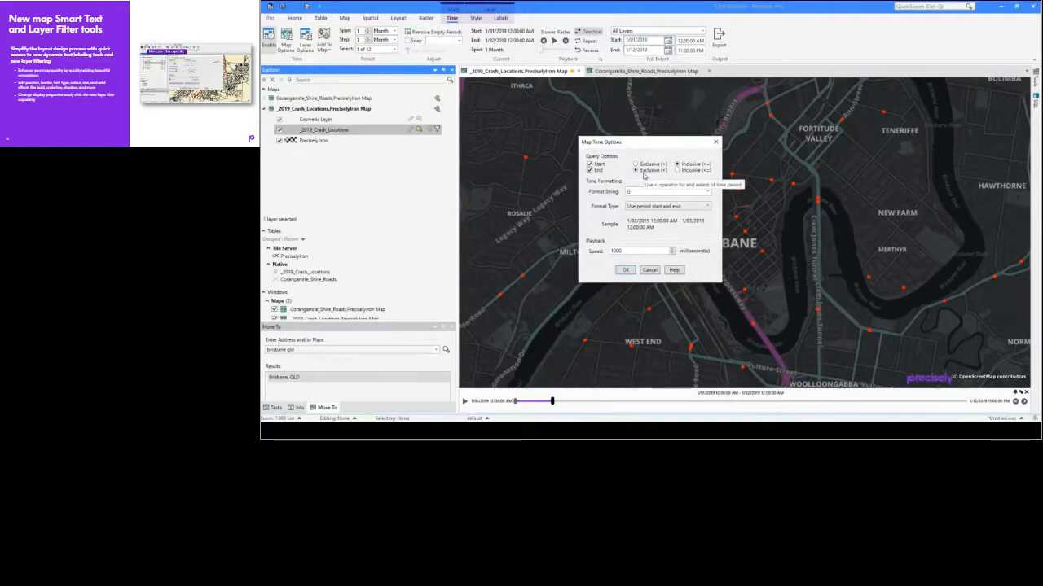
pyautogui.click(708, 192)
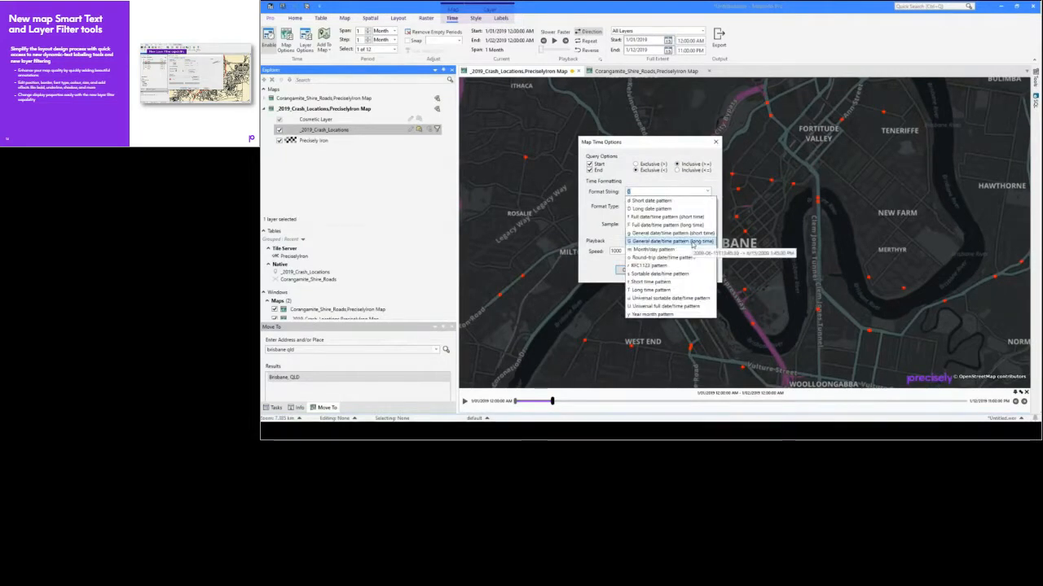
pyautogui.click(600, 199)
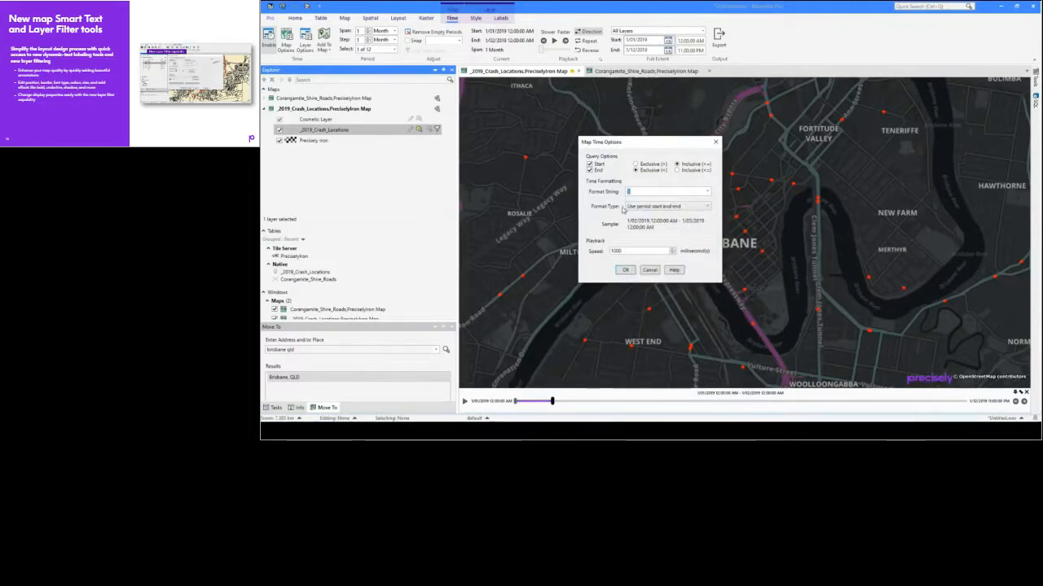
pyautogui.click(686, 206)
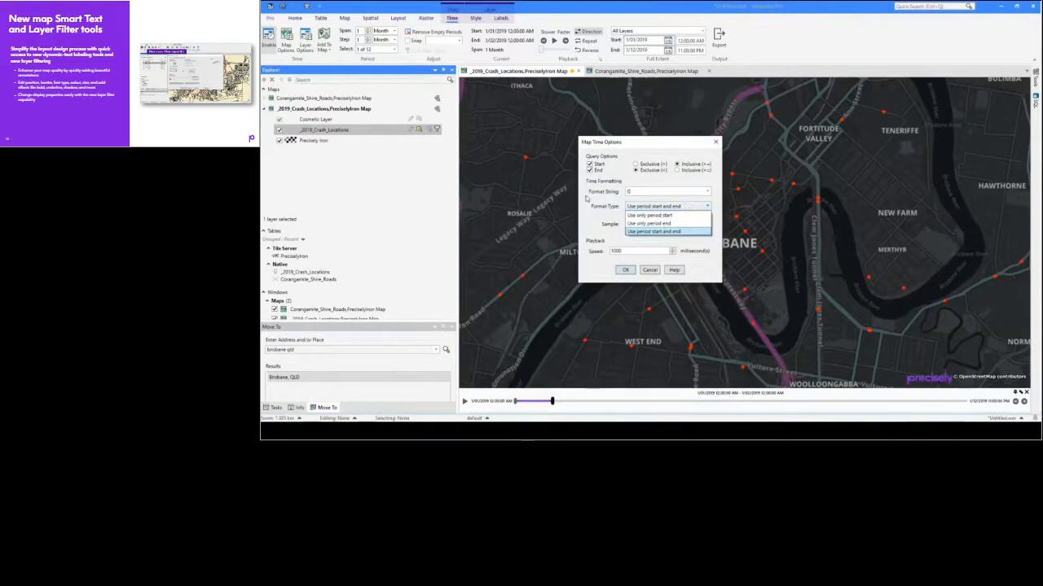
pyautogui.click(629, 231)
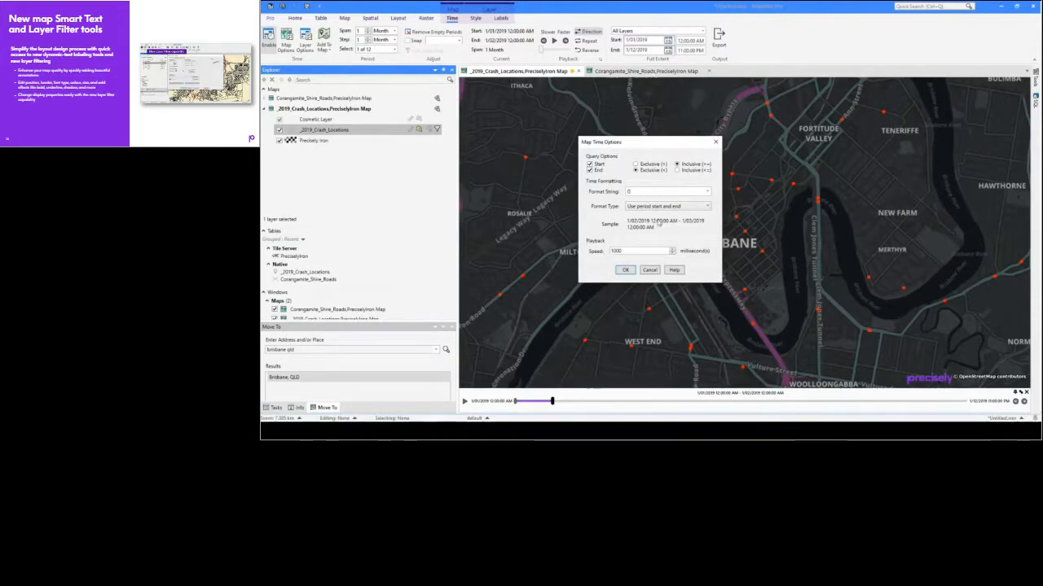
pyautogui.click(650, 270)
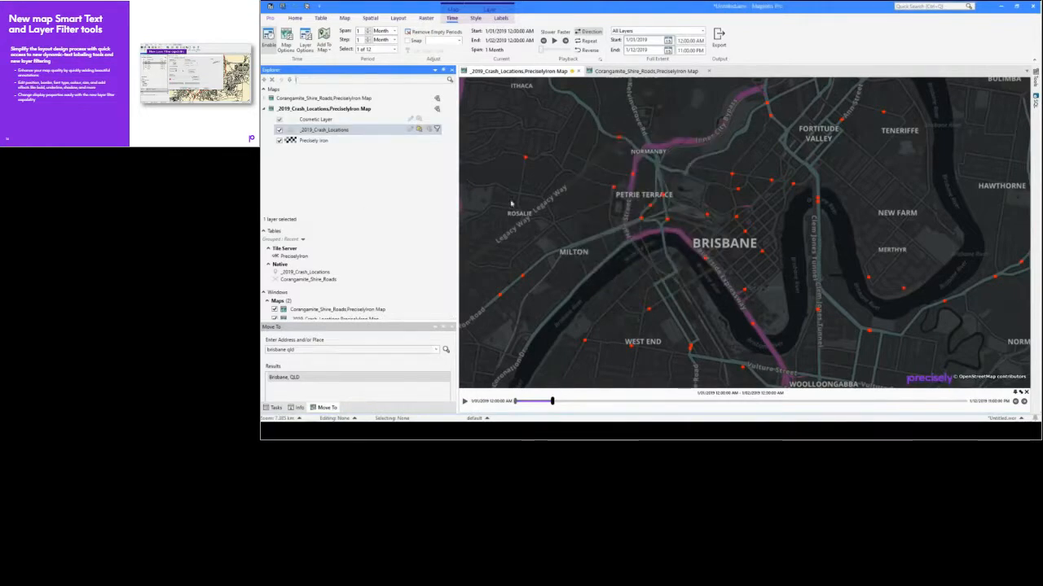
# Step: Add the Period Title to the 2019 crash locations map using the default font
pyautogui.click(324, 51)
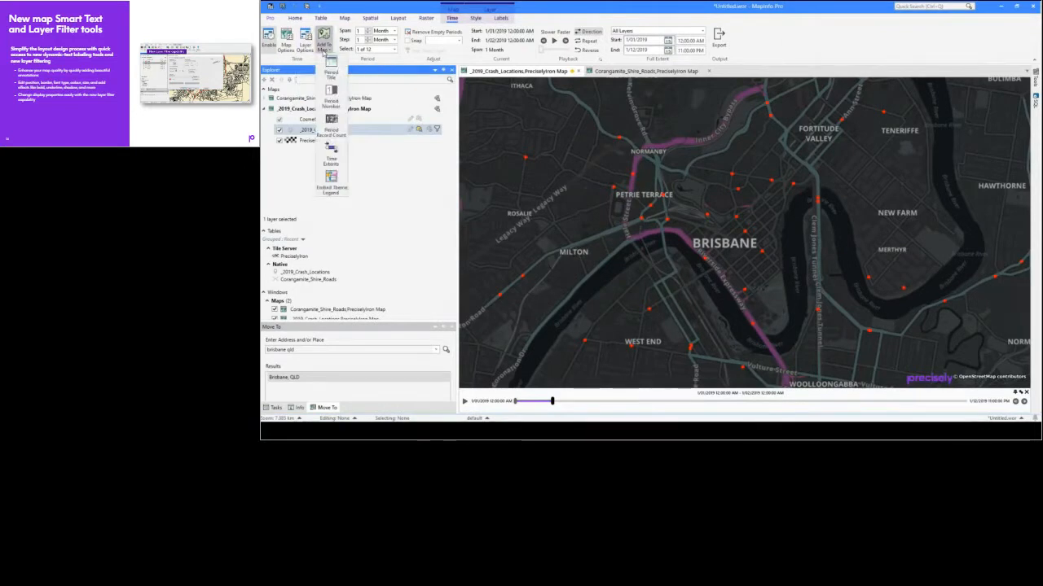
pyautogui.click(331, 73)
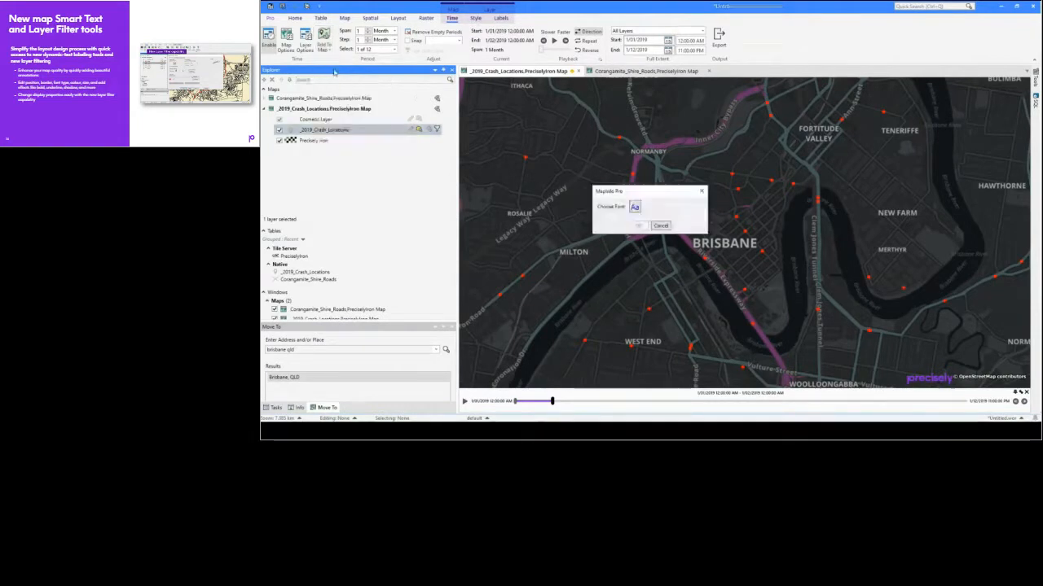
pyautogui.click(639, 226)
# Step: Set the period title's Smart Text position to Top Left
pyautogui.rightClick(707, 87)
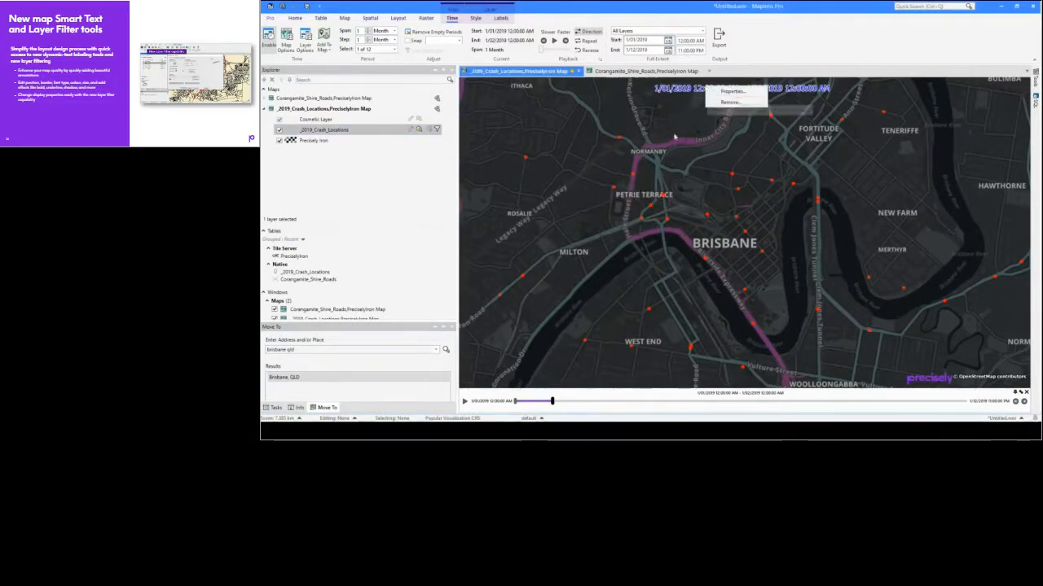
pyautogui.click(739, 92)
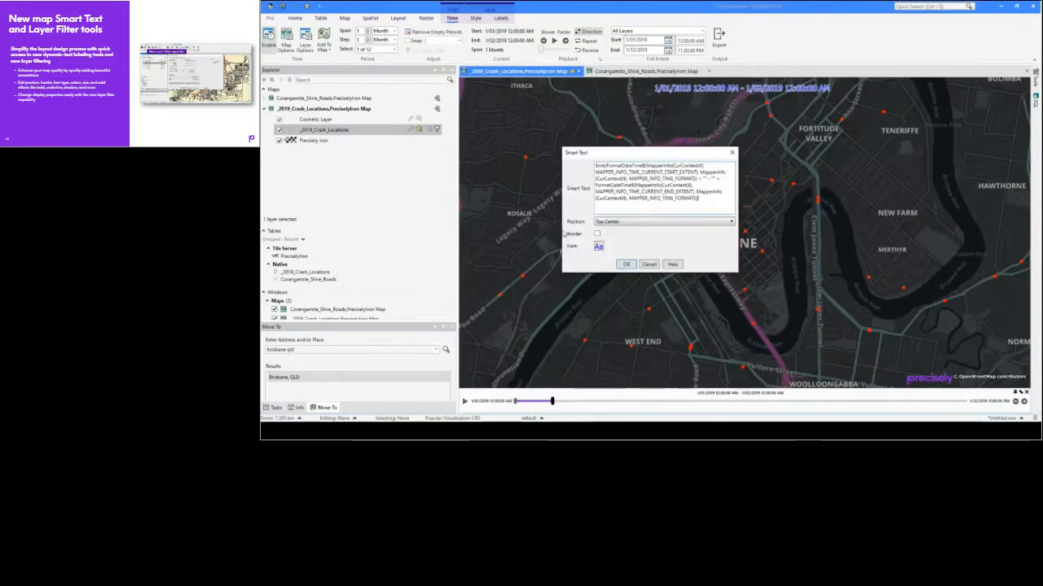
pyautogui.click(618, 223)
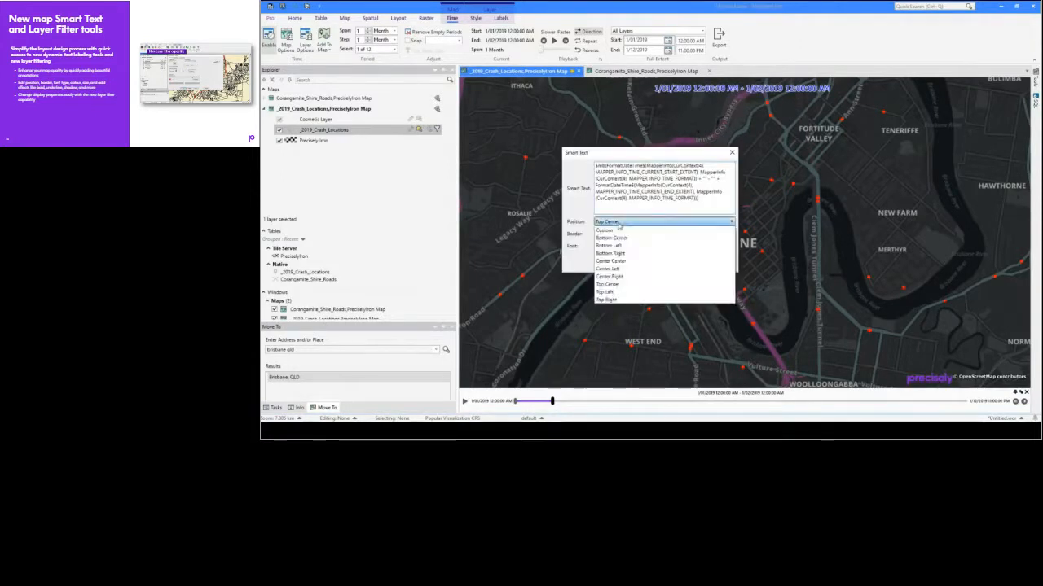
pyautogui.click(609, 292)
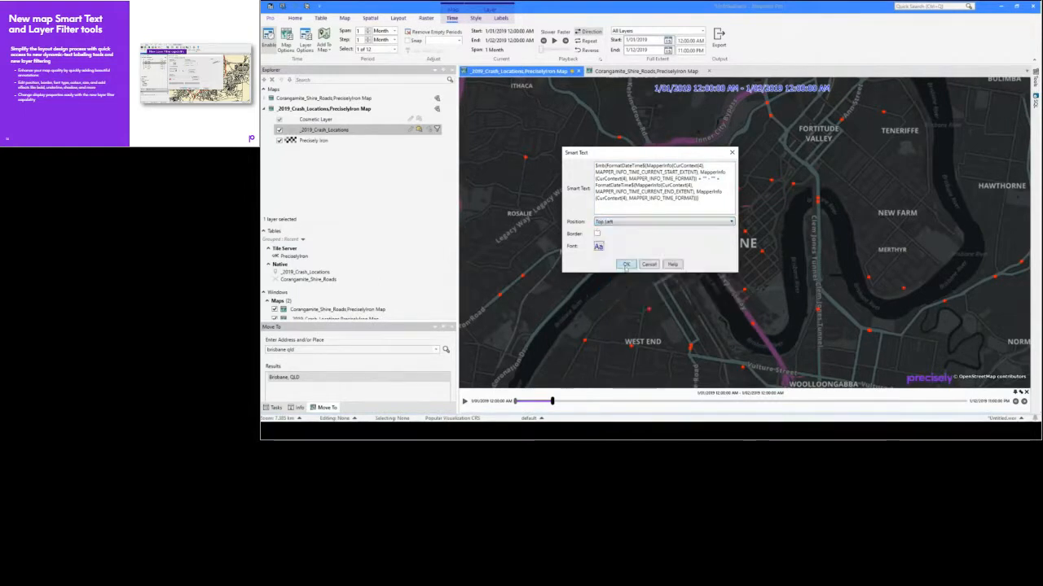
pyautogui.click(626, 265)
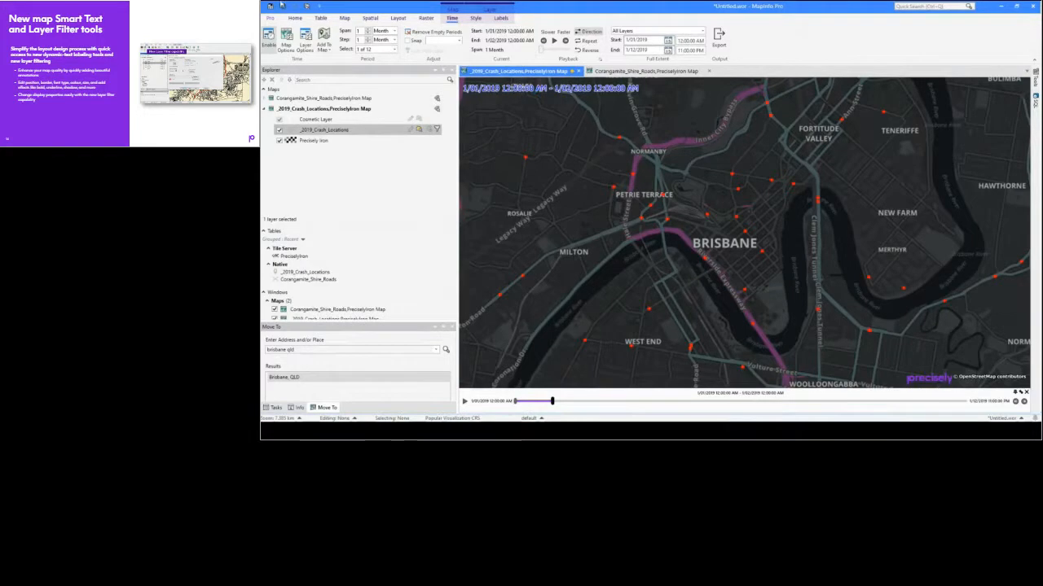
# Step: Add the period number to the map with its text color set to blue
pyautogui.click(324, 45)
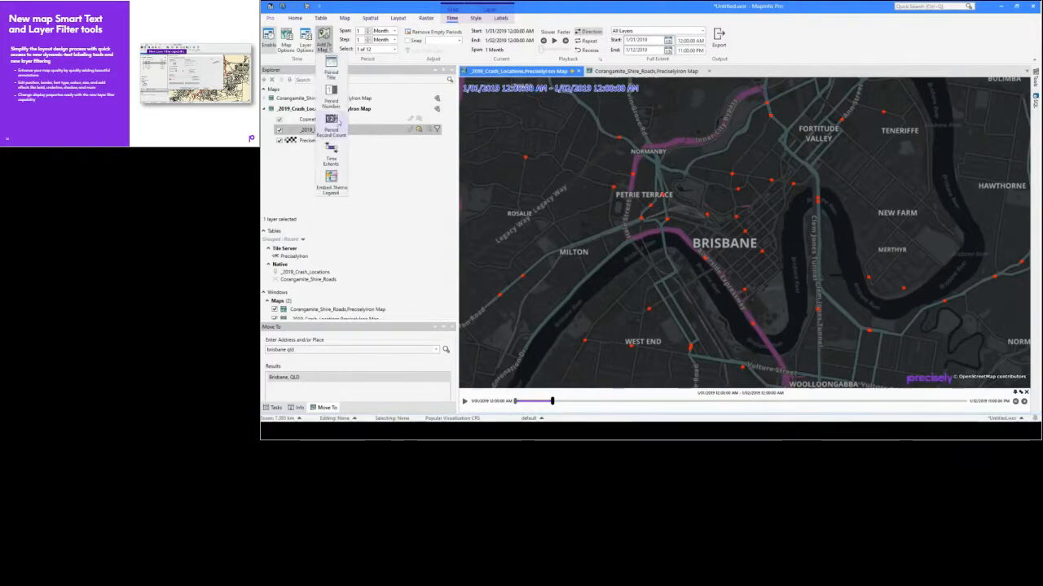
pyautogui.click(334, 123)
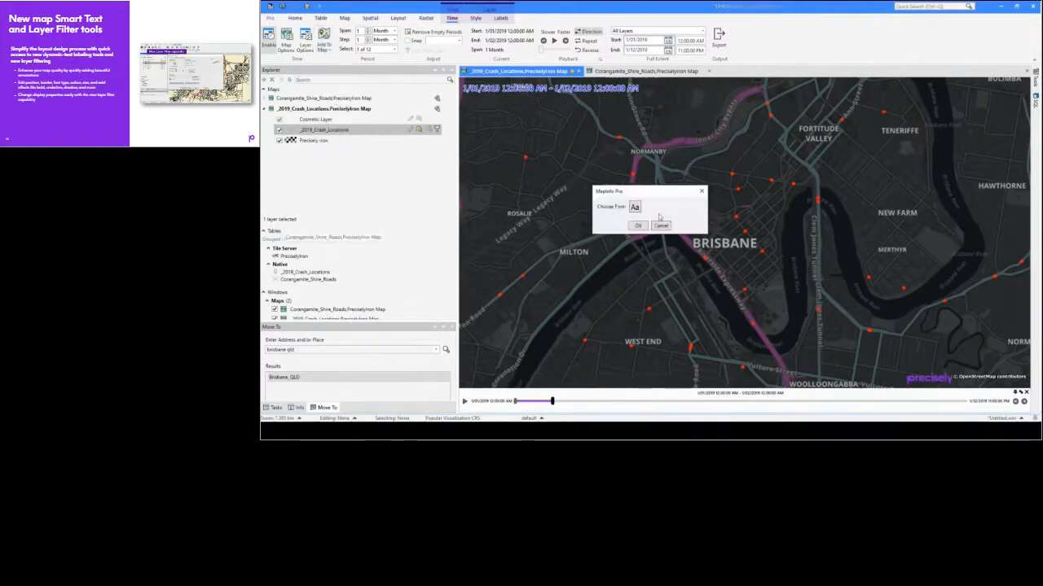
pyautogui.click(633, 208)
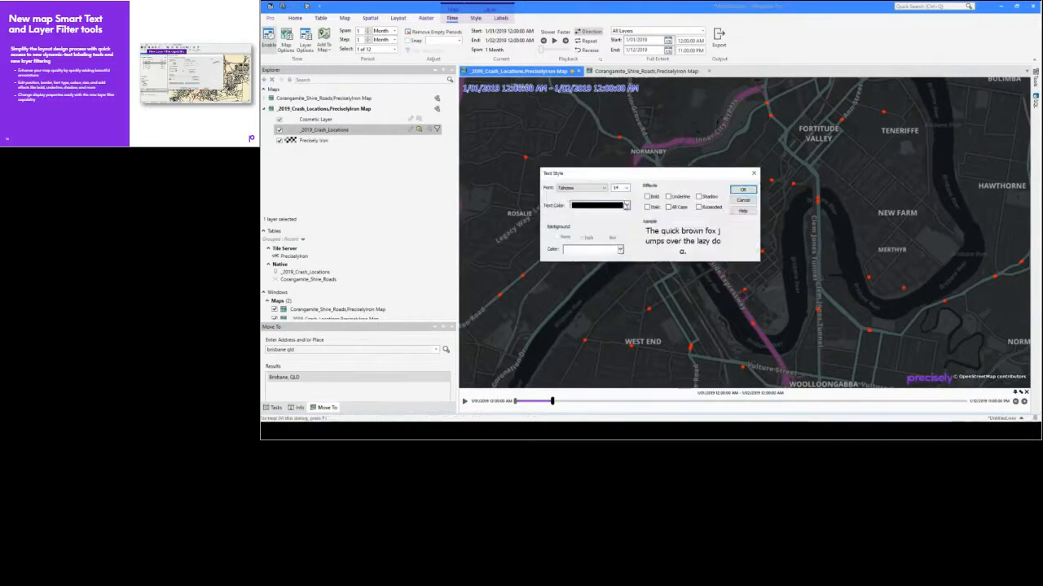
pyautogui.click(626, 205)
pyautogui.click(704, 244)
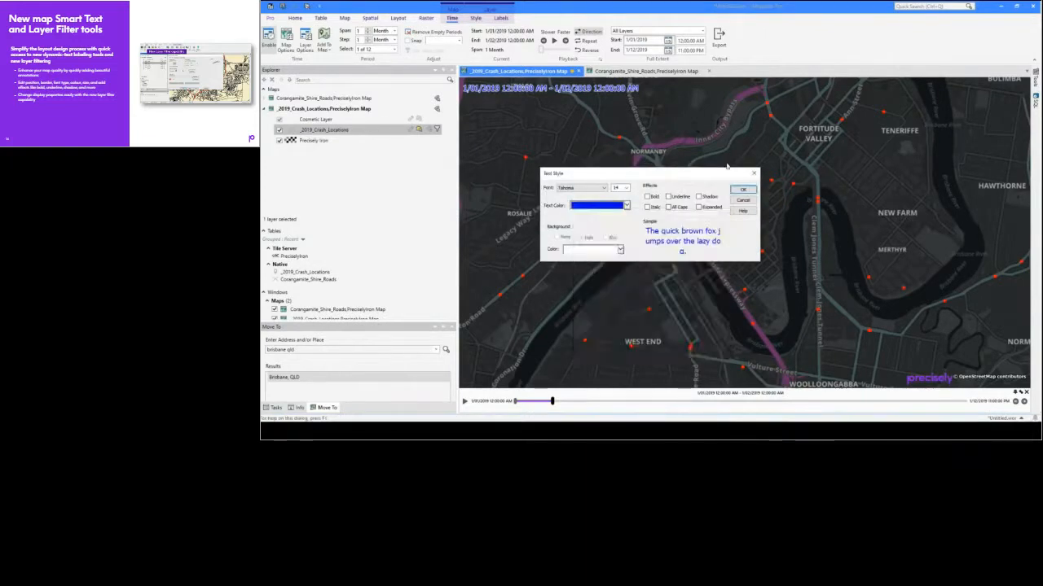
pyautogui.click(742, 189)
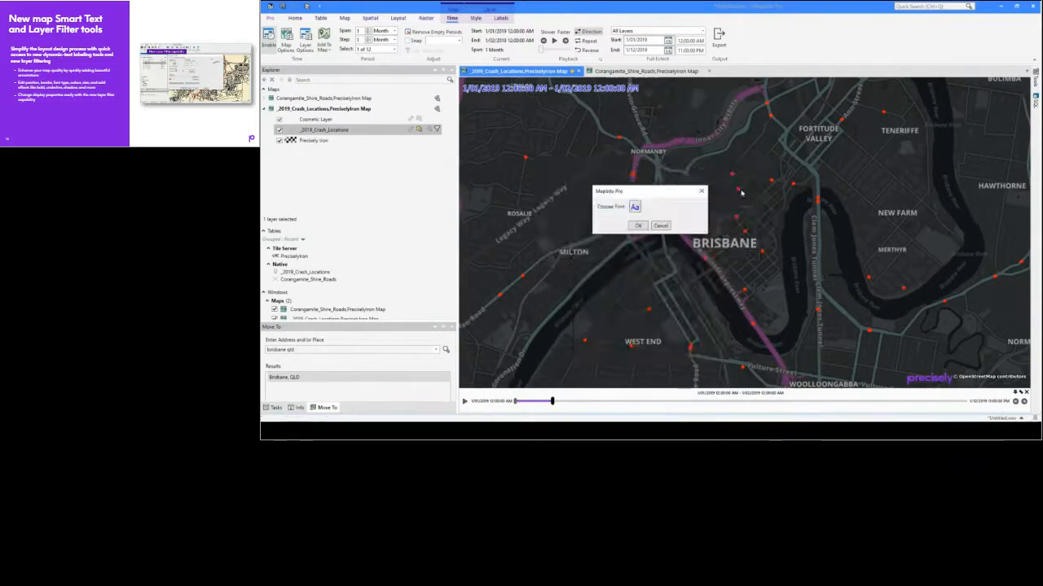
pyautogui.click(637, 226)
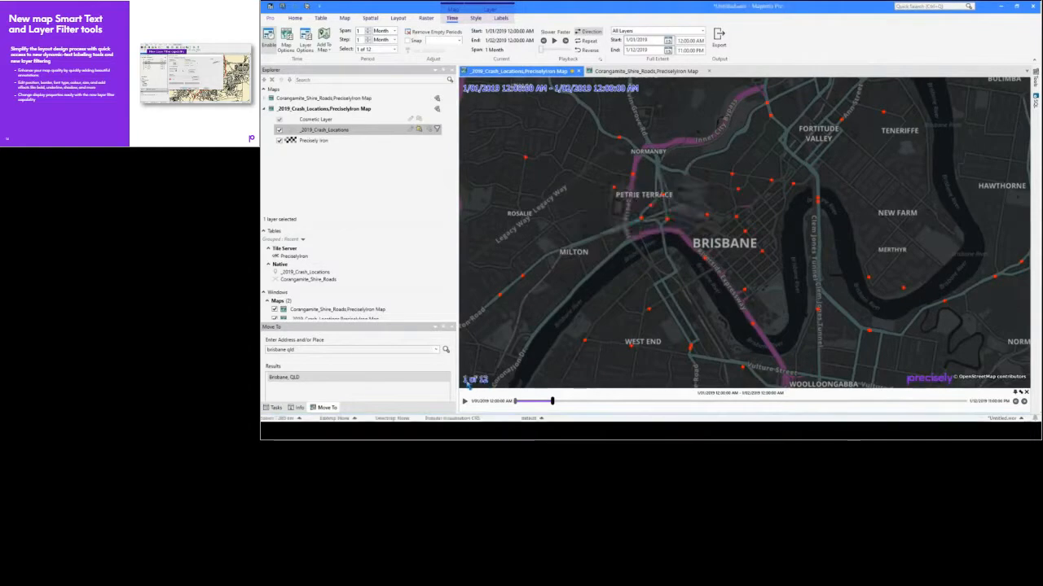
# Step: Edit the period number's Smart Text expression so "Month " precedes the current period number
pyautogui.rightClick(472, 379)
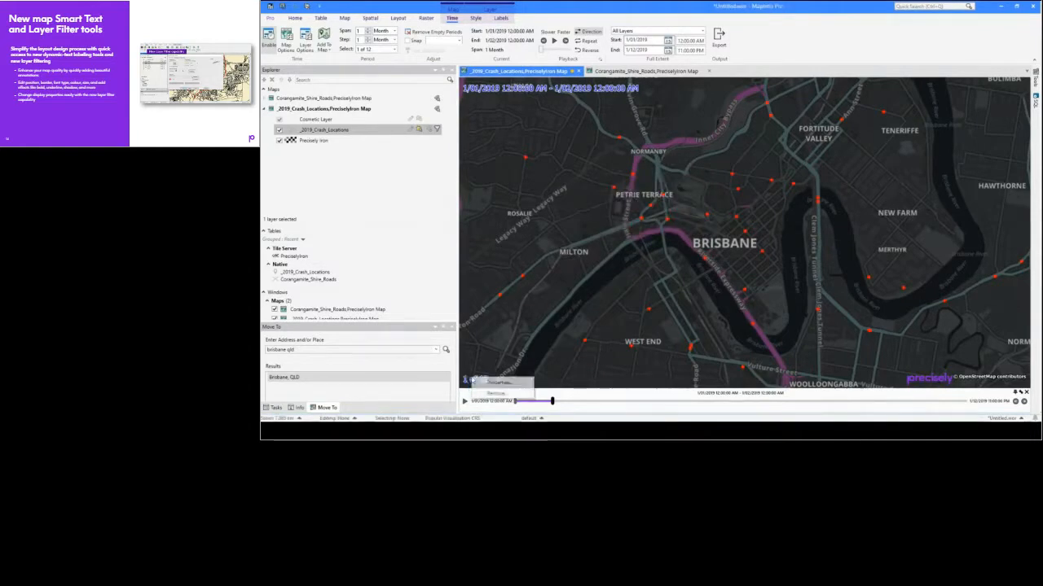
pyautogui.click(498, 383)
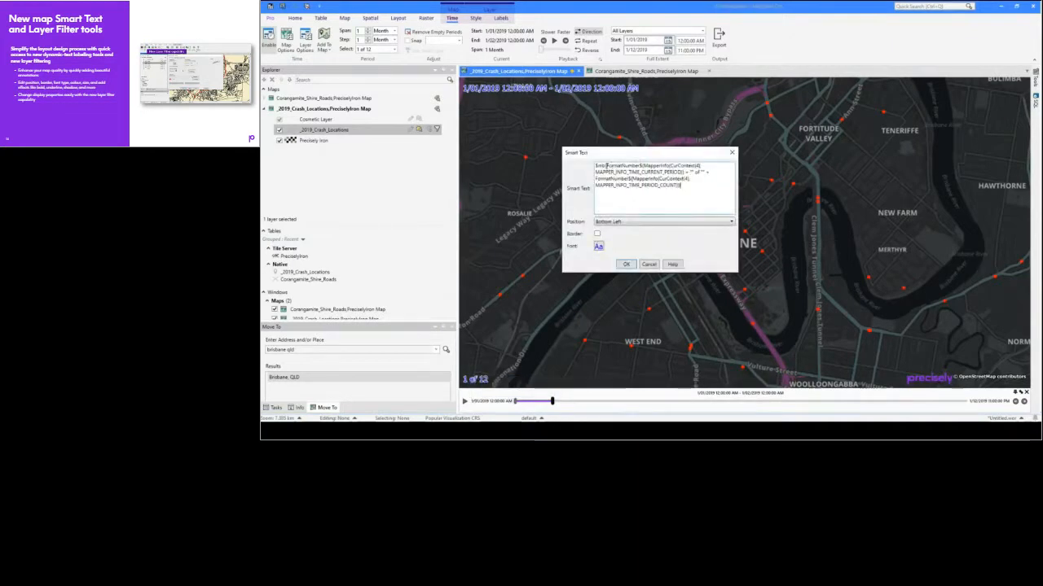
pyautogui.write('""Month "" +')
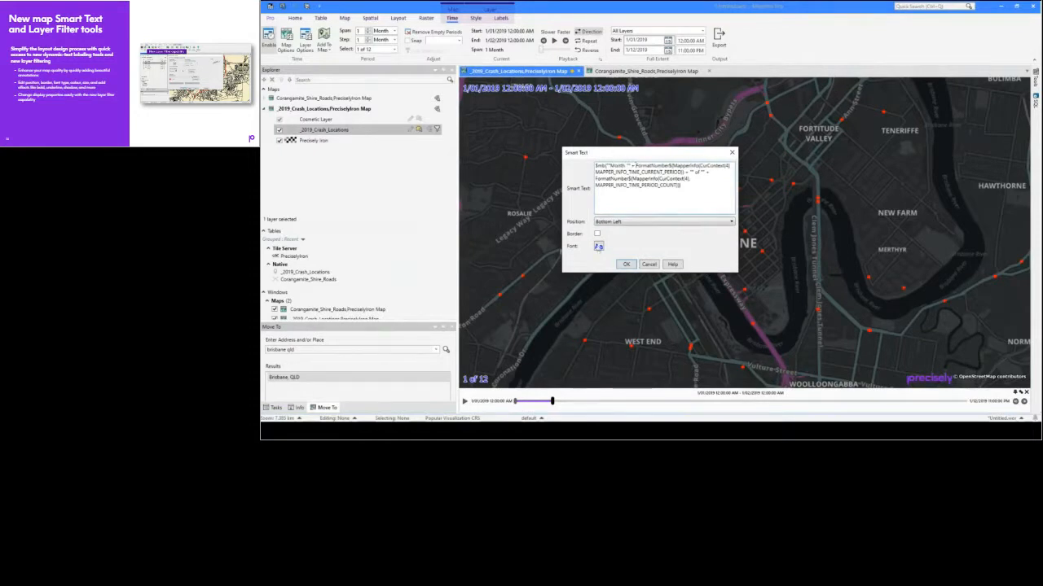
pyautogui.click(626, 264)
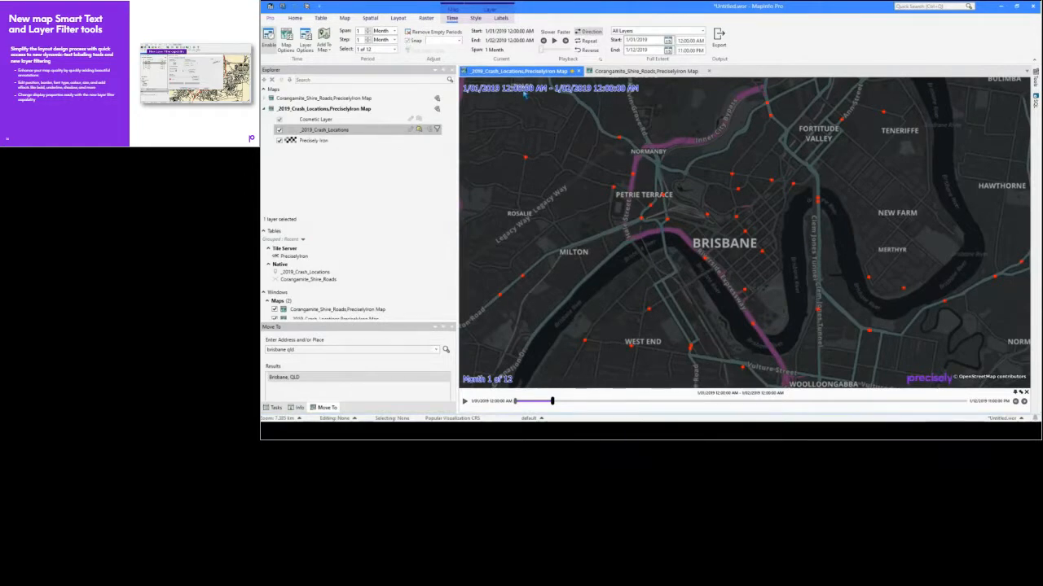
# Step: Choose Hour as the snap unit and step the map's time periods forward to period 7 of 12
pyautogui.click(459, 41)
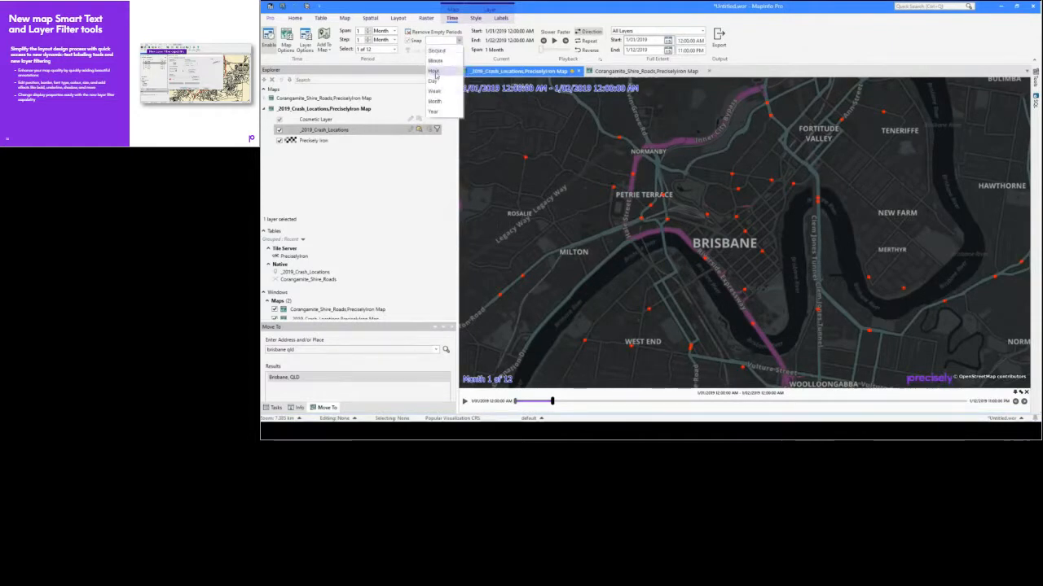
pyautogui.click(434, 71)
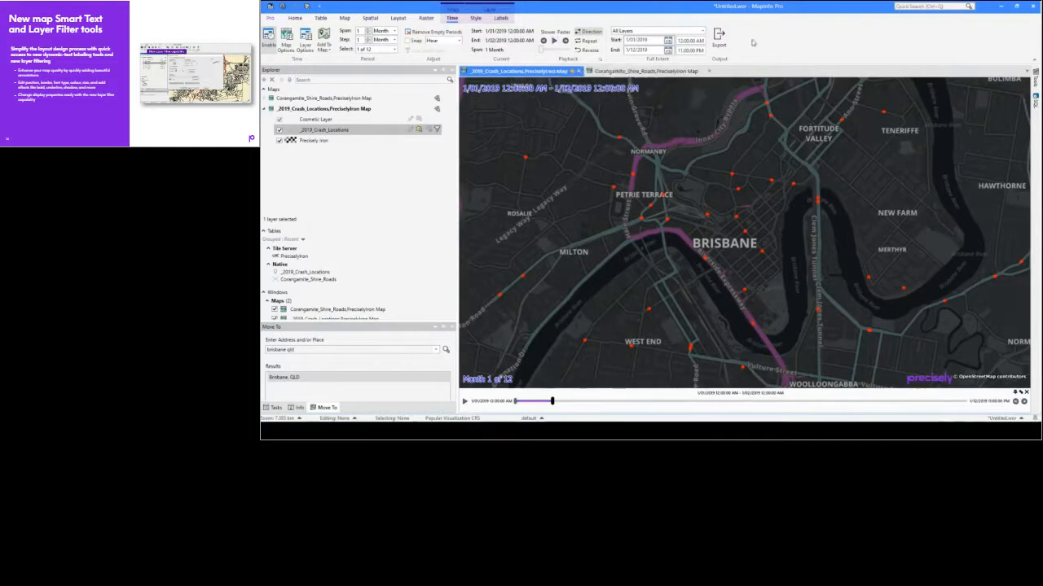
pyautogui.click(554, 41)
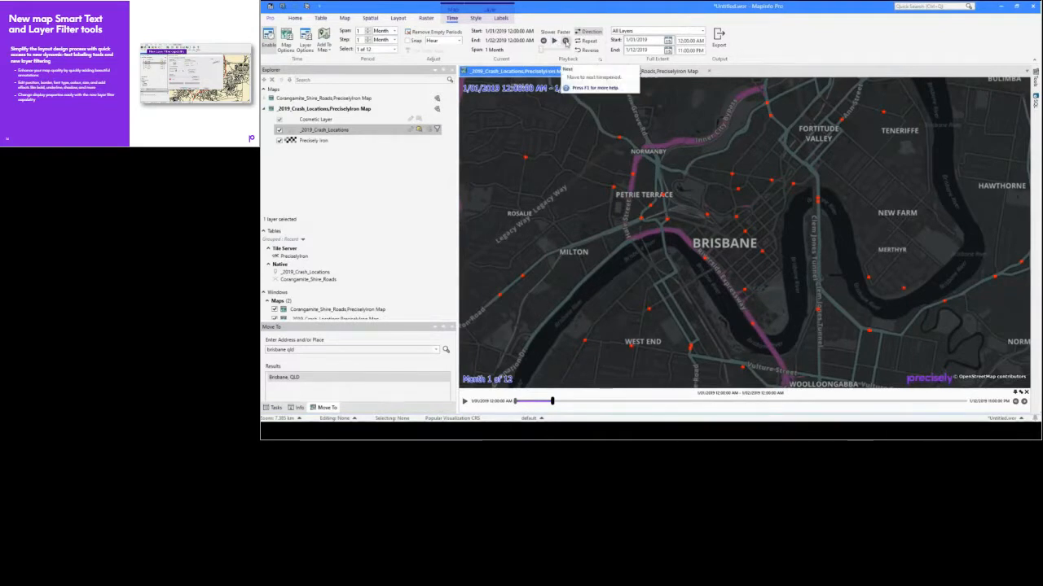
pyautogui.click(565, 42)
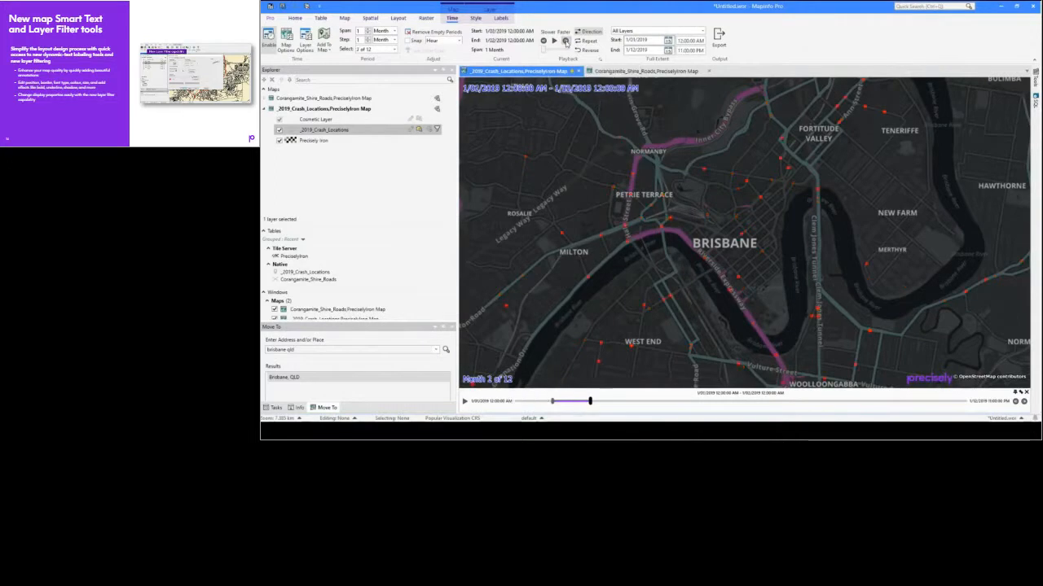
pyautogui.click(565, 41)
pyautogui.click(566, 41)
pyautogui.click(565, 41)
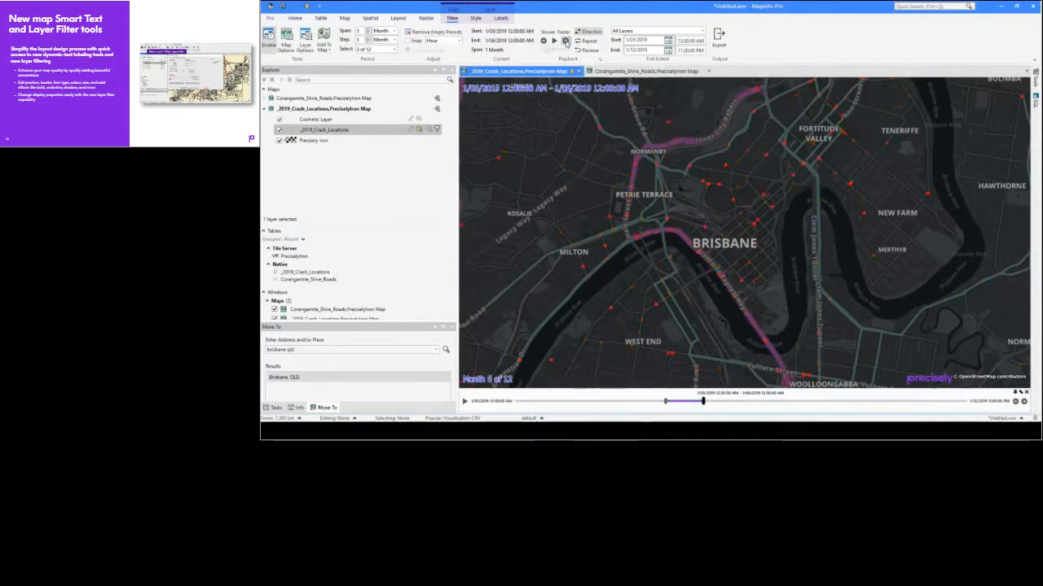
pyautogui.click(566, 42)
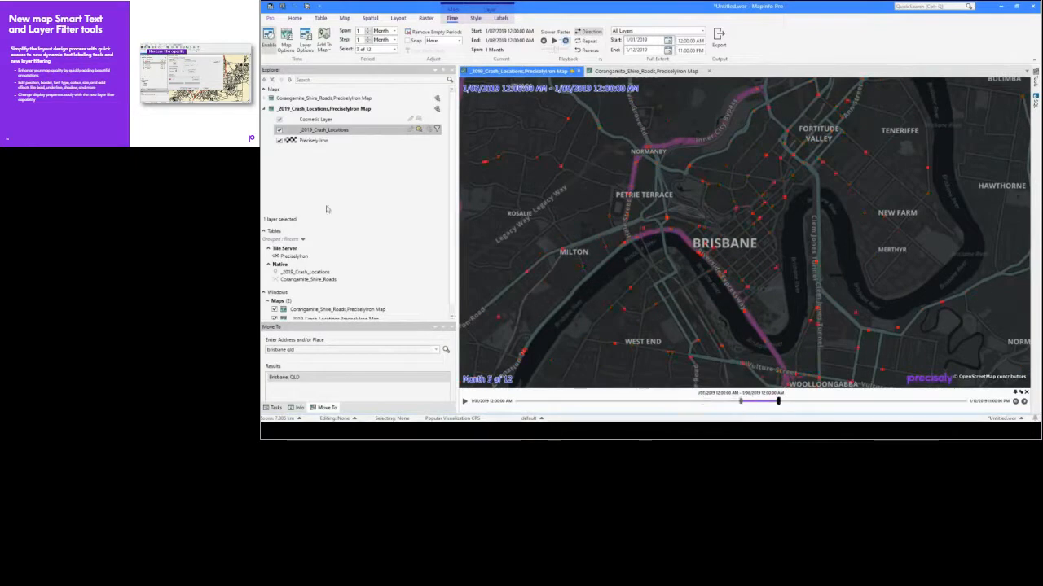
# Step: Start creating a thematic map for the _2019_Crash_Locations layer
pyautogui.click(345, 19)
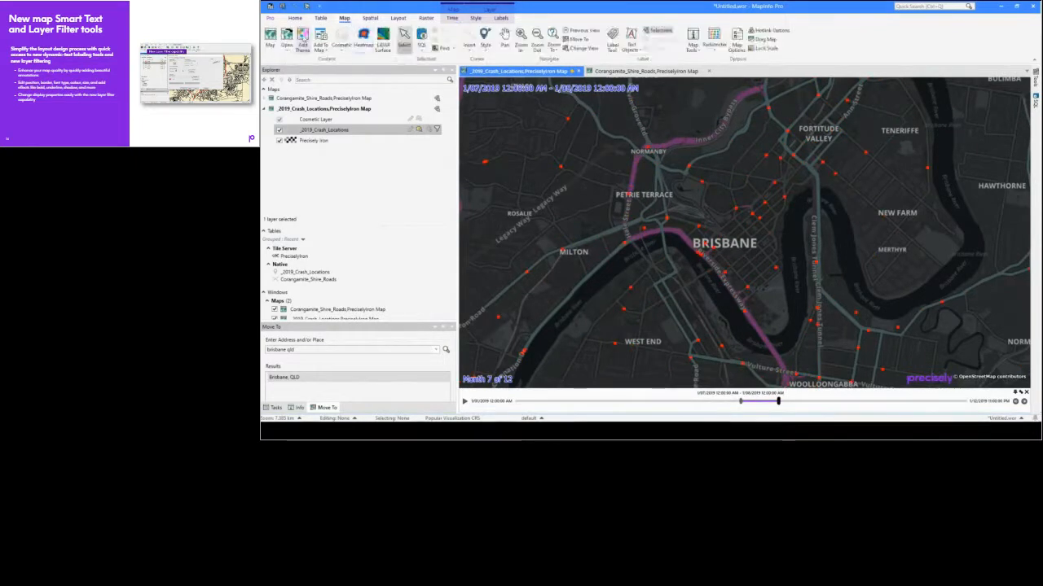
pyautogui.click(302, 38)
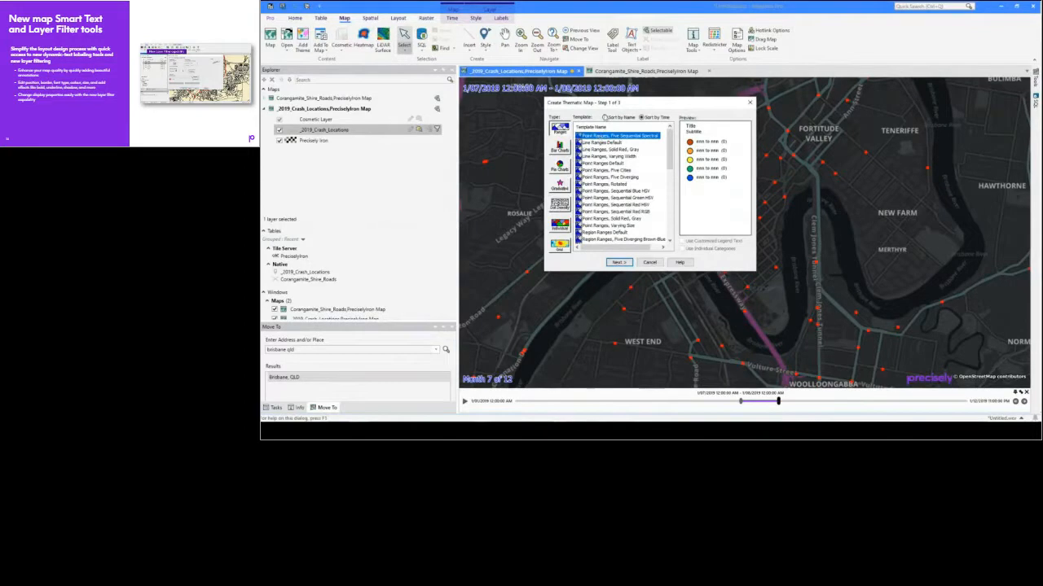
pyautogui.click(617, 263)
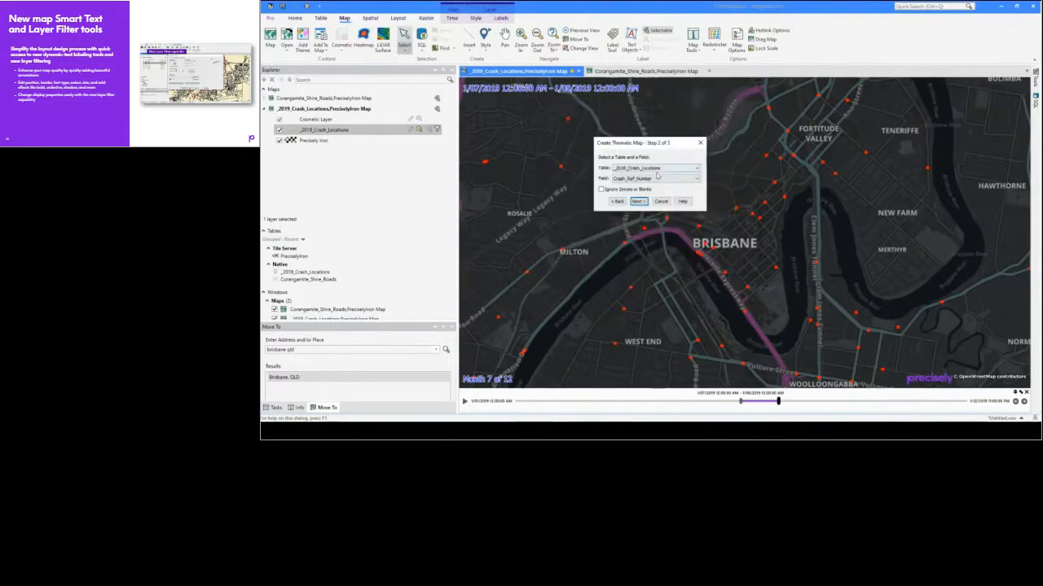
pyautogui.click(650, 179)
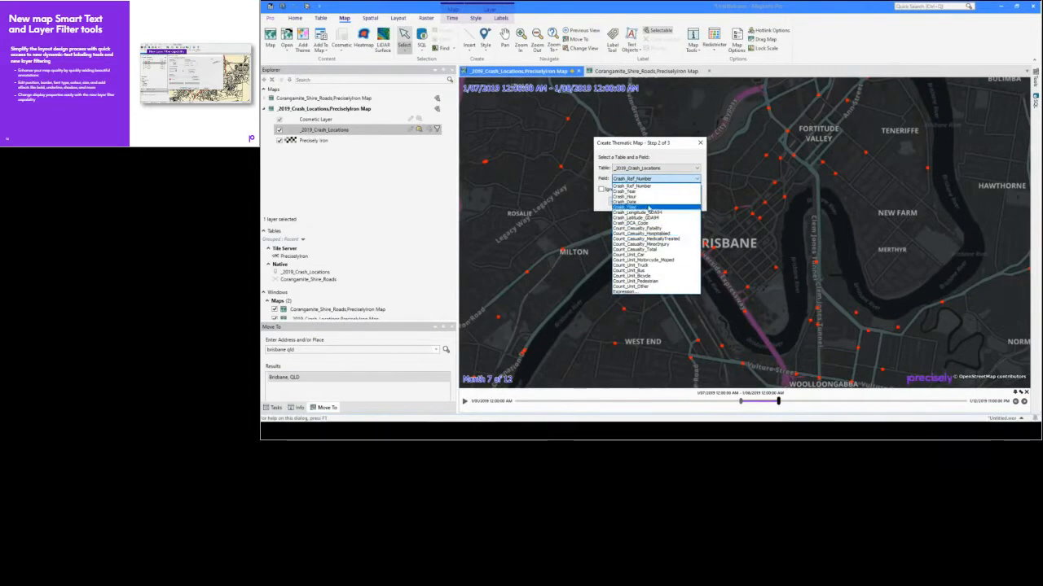
pyautogui.click(649, 207)
pyautogui.click(616, 199)
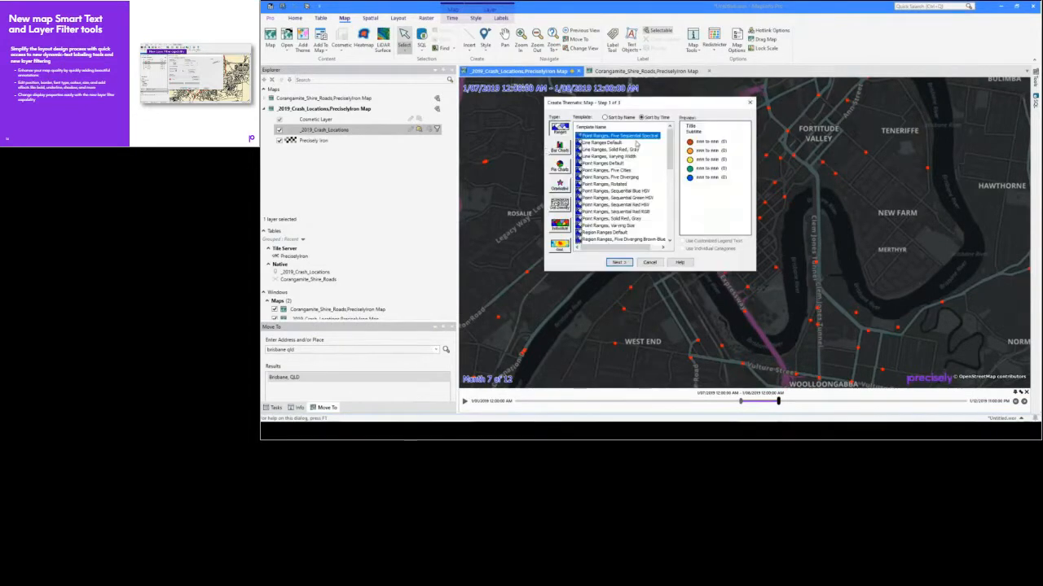
# Step: Create an individual-value theme from the Point IndValue Default template on the Crash_Severity field, keeping the default category styles
pyautogui.click(559, 225)
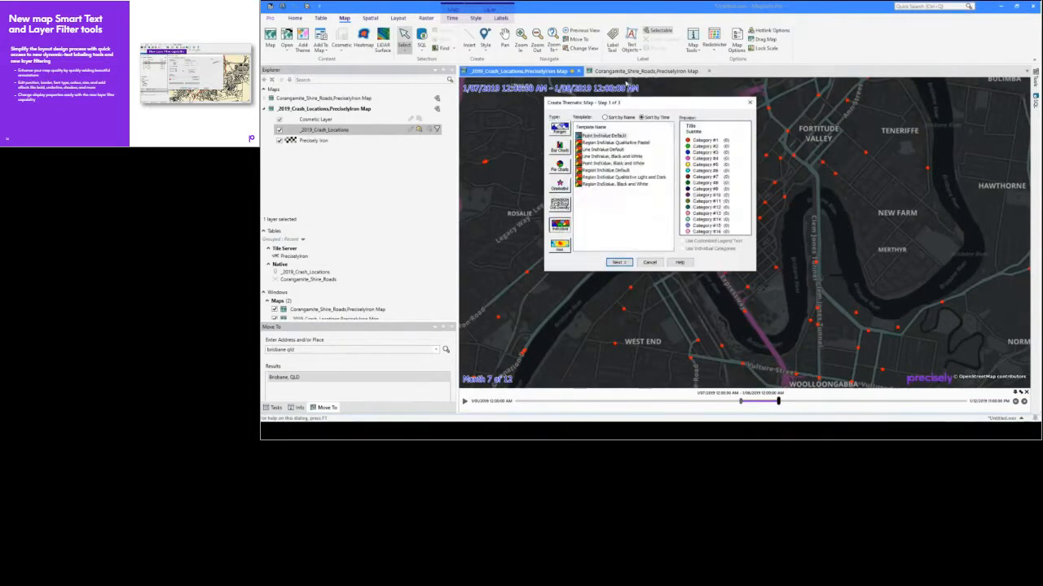
pyautogui.click(618, 261)
pyautogui.click(633, 178)
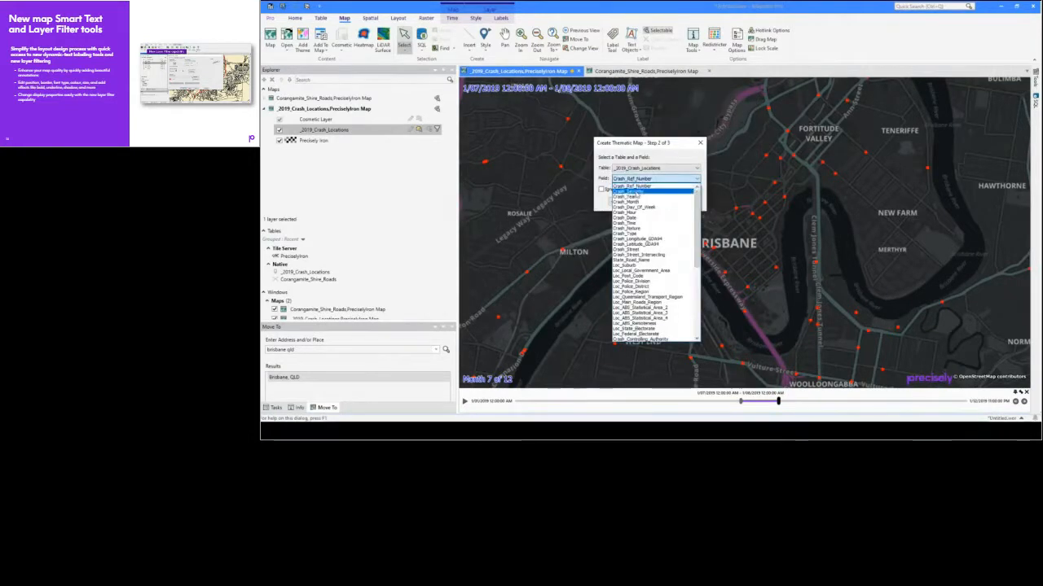
pyautogui.click(627, 192)
pyautogui.click(640, 202)
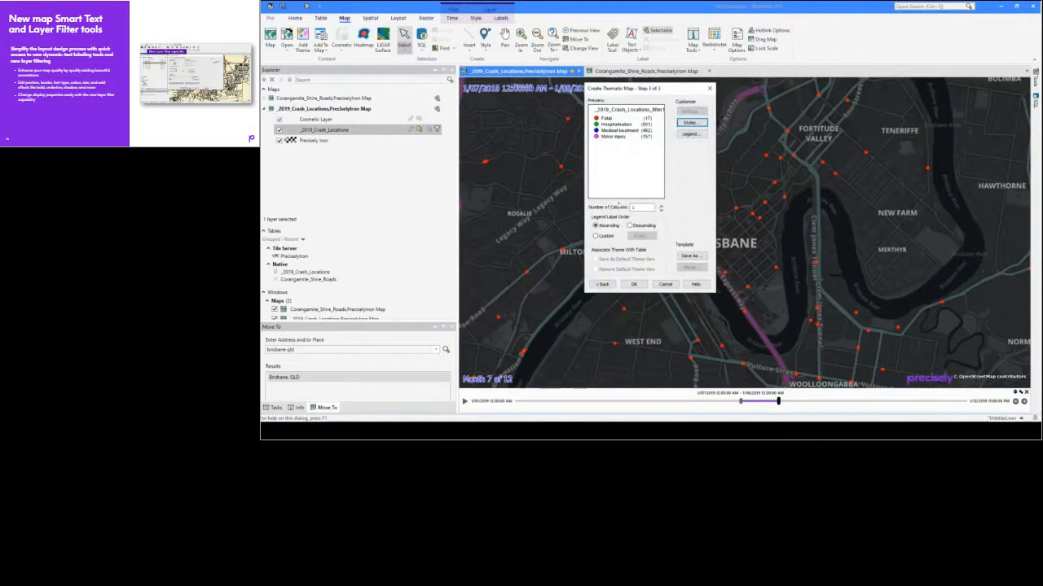
pyautogui.click(690, 122)
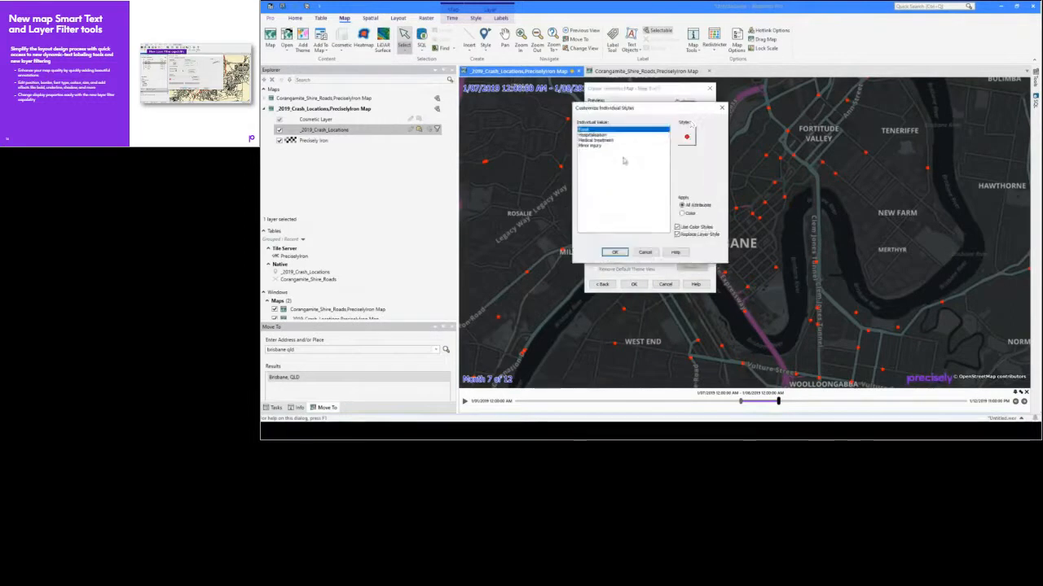
pyautogui.click(614, 252)
pyautogui.click(634, 284)
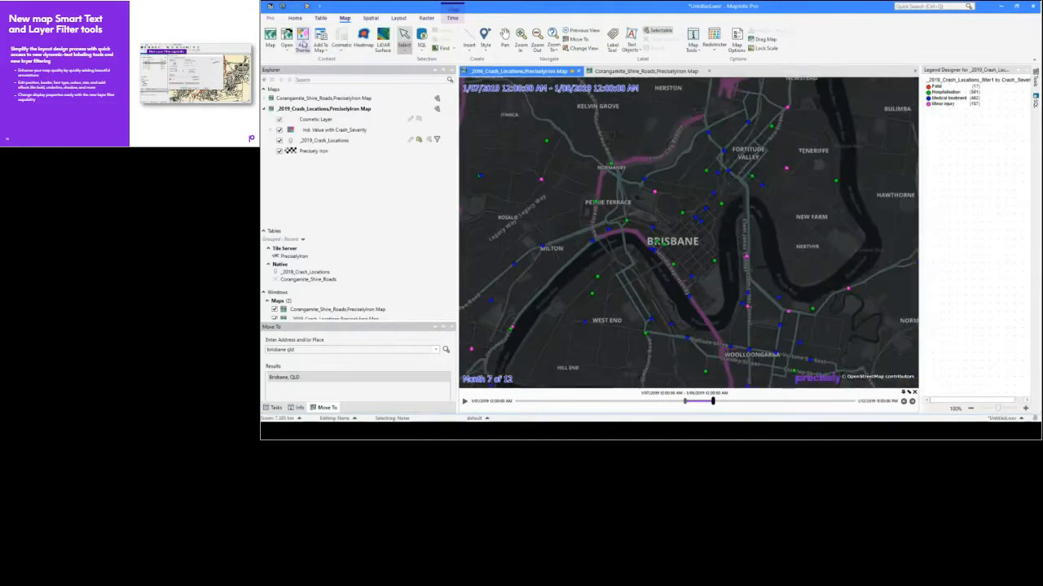
# Step: Add the crash severity legend to the map and place it in the map's upper-right corner
pyautogui.click(321, 45)
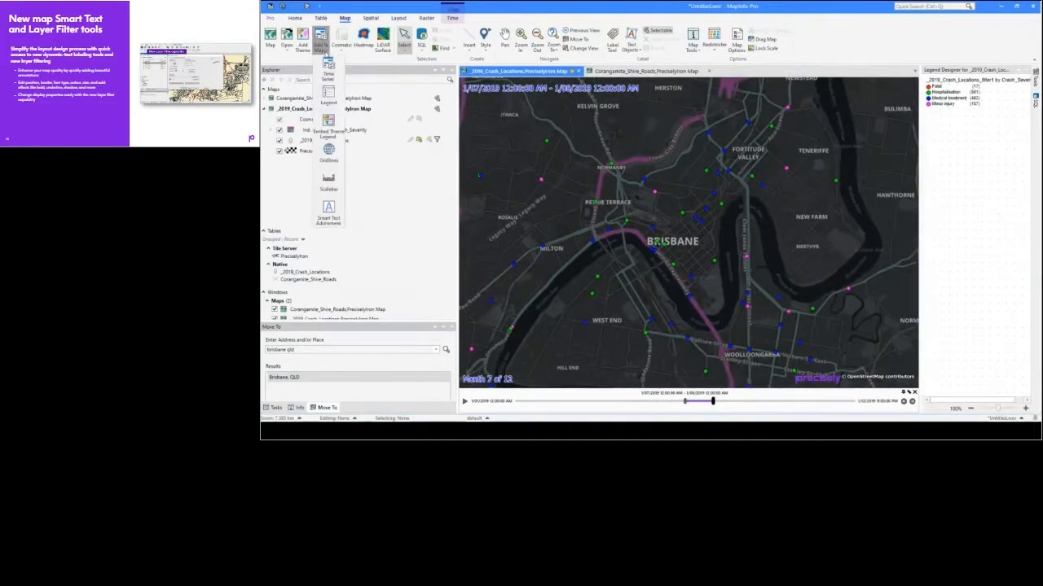
pyautogui.click(328, 96)
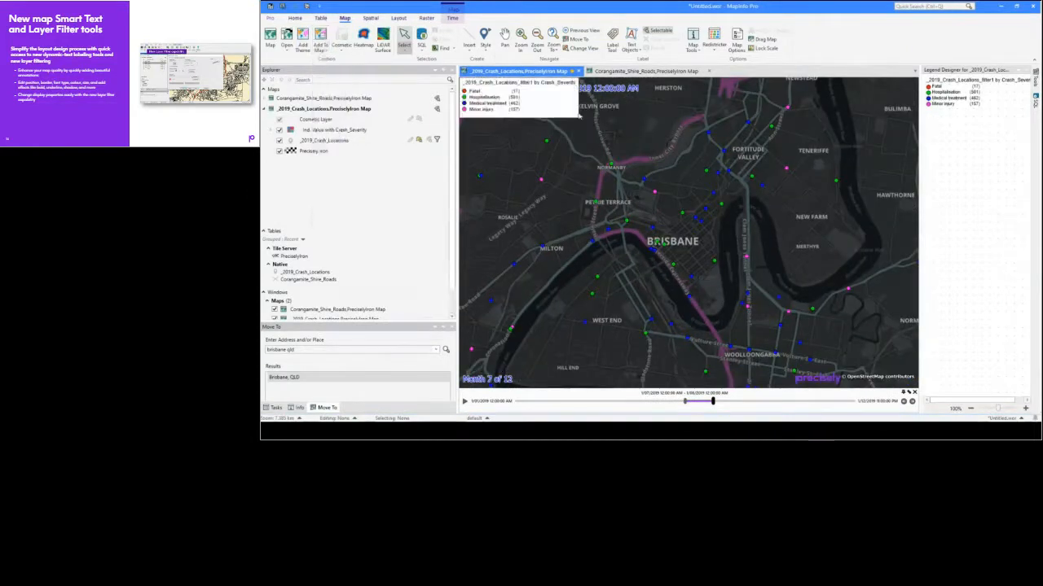
pyautogui.moveTo(535, 99); pyautogui.dragTo(828, 94)
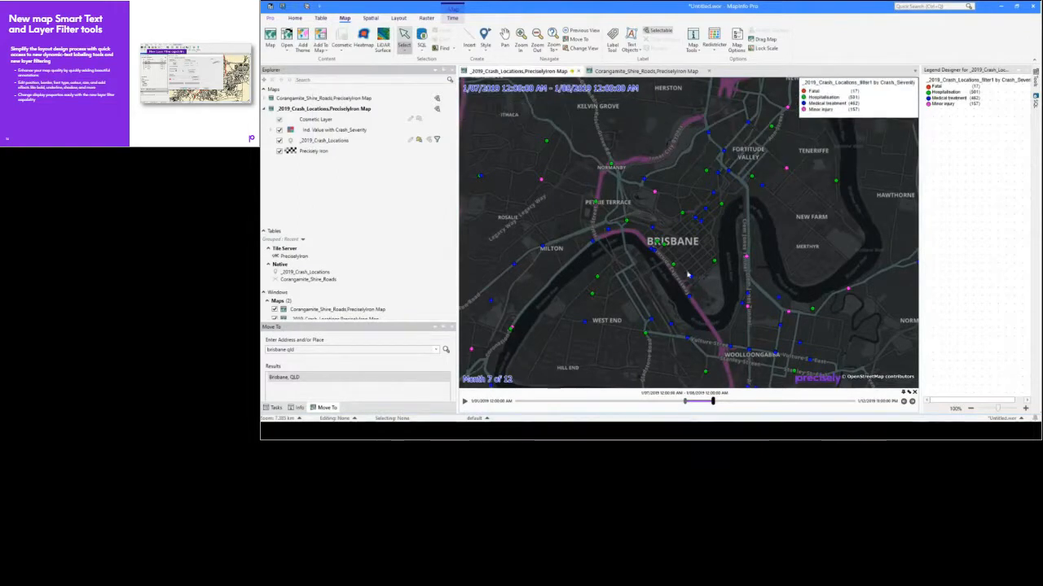
# Step: Play the crash time series to its end and step back to period 9 of 12
pyautogui.click(465, 402)
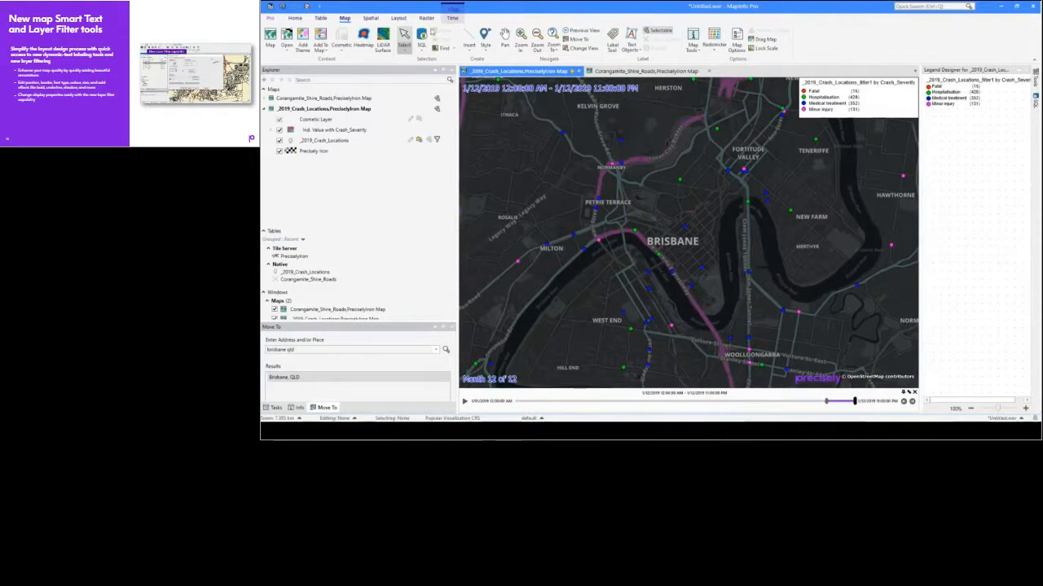
pyautogui.click(453, 18)
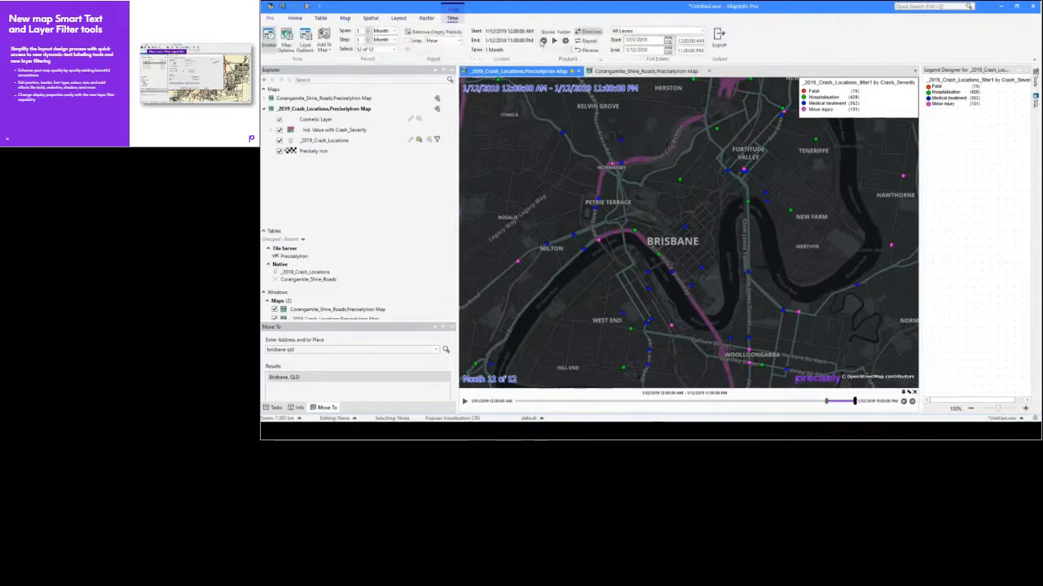
pyautogui.click(544, 40)
pyautogui.click(544, 41)
pyautogui.click(543, 41)
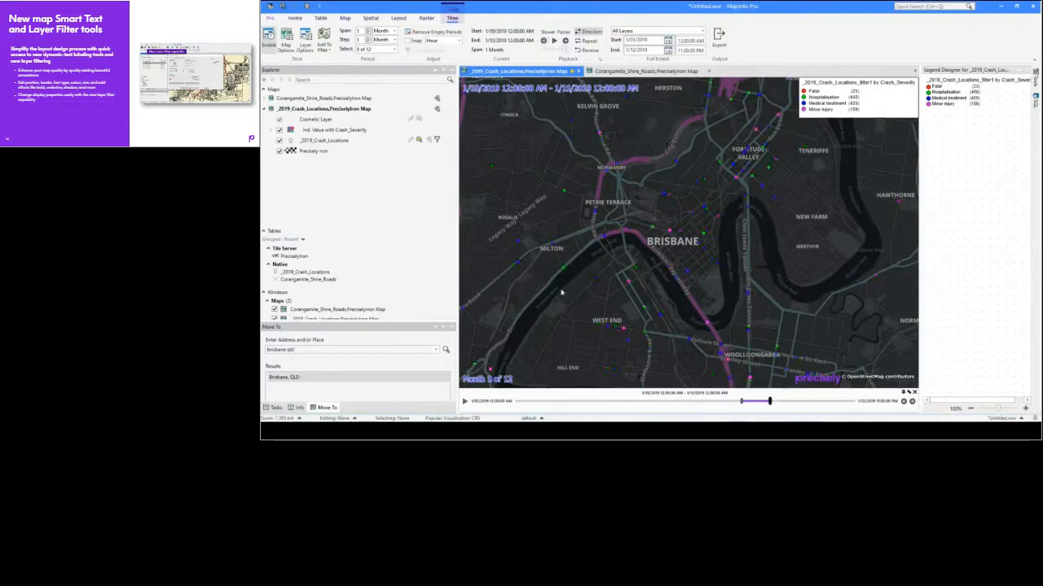
# Step: Widen, narrow and shift the time slider's range, finishing with the one-month period from 1/02/2019 to 1/03/2019
pyautogui.click(576, 402)
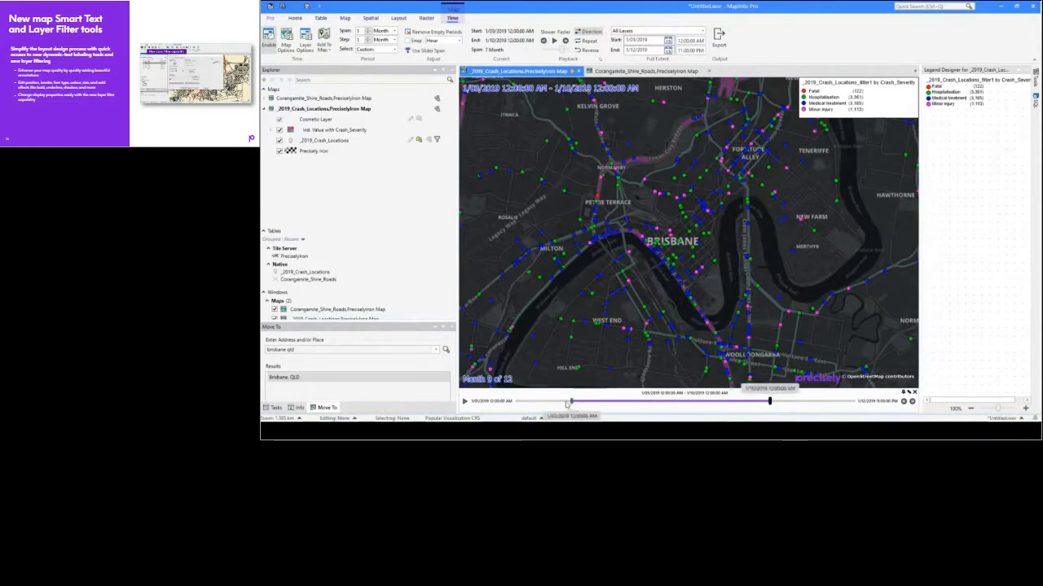
pyautogui.moveTo(571, 402); pyautogui.dragTo(738, 409)
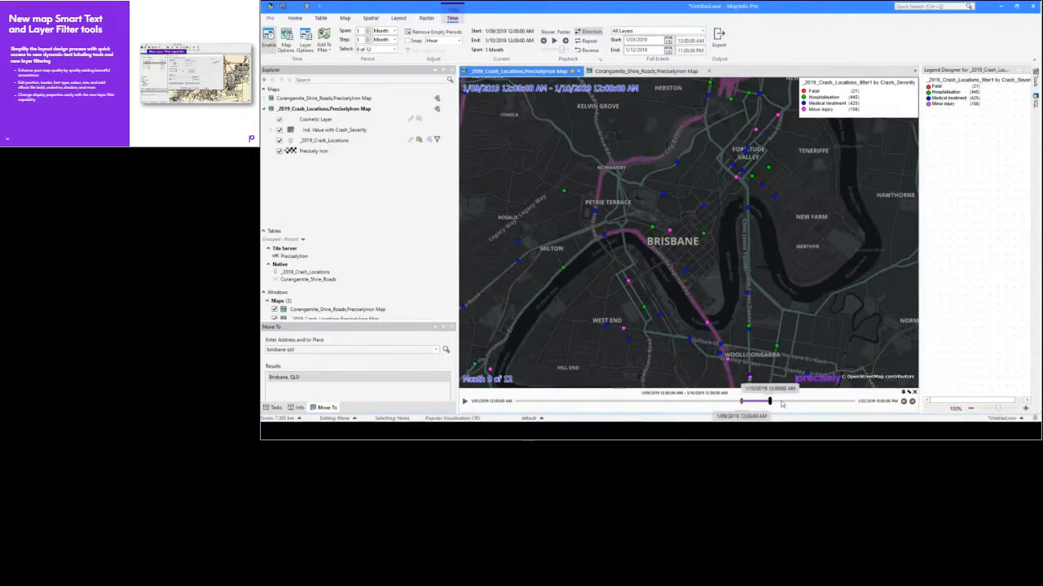
pyautogui.click(781, 405)
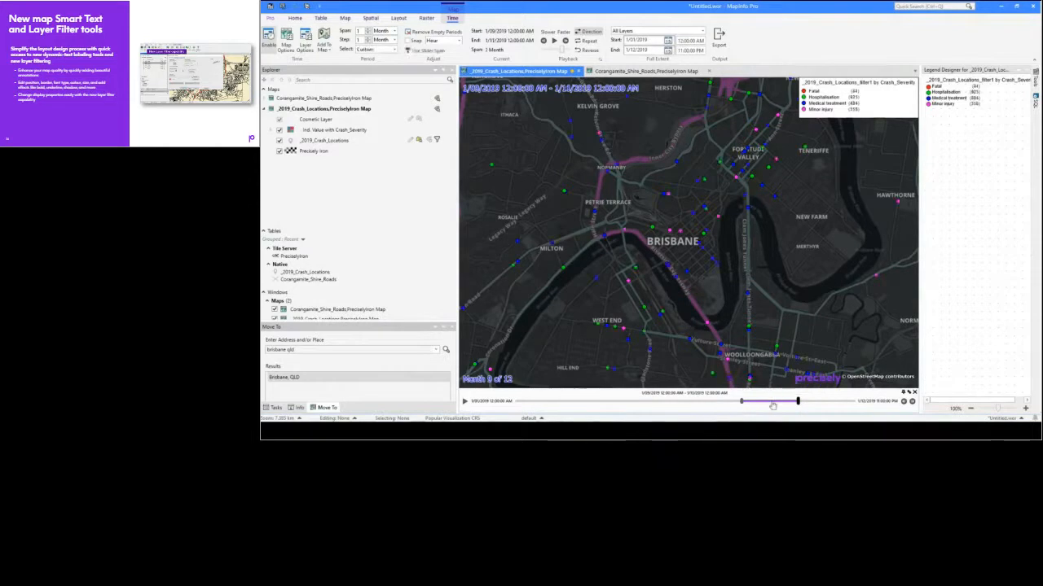
pyautogui.moveTo(772, 405); pyautogui.dragTo(565, 403)
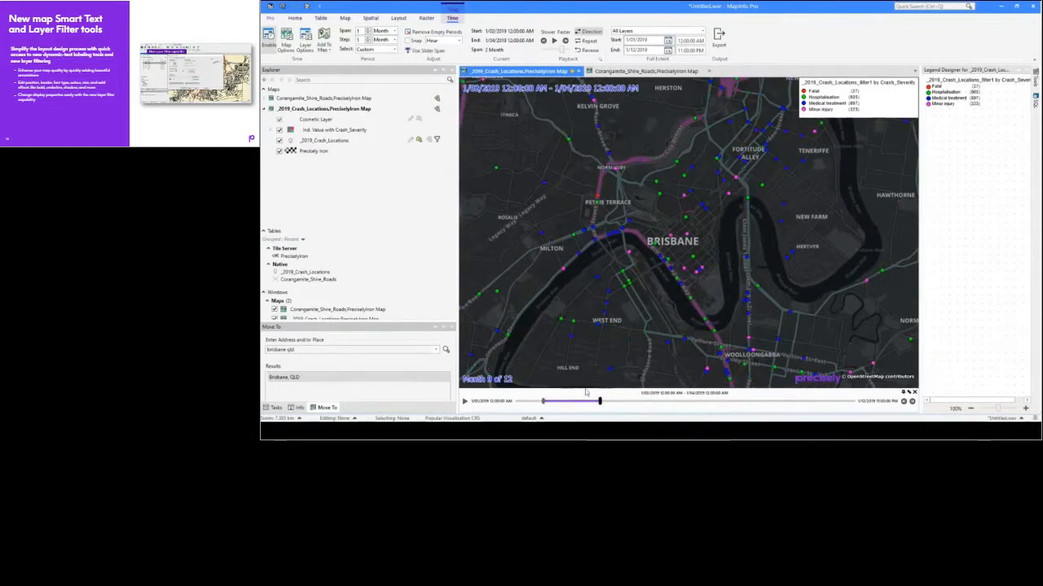
pyautogui.moveTo(601, 404); pyautogui.dragTo(571, 403)
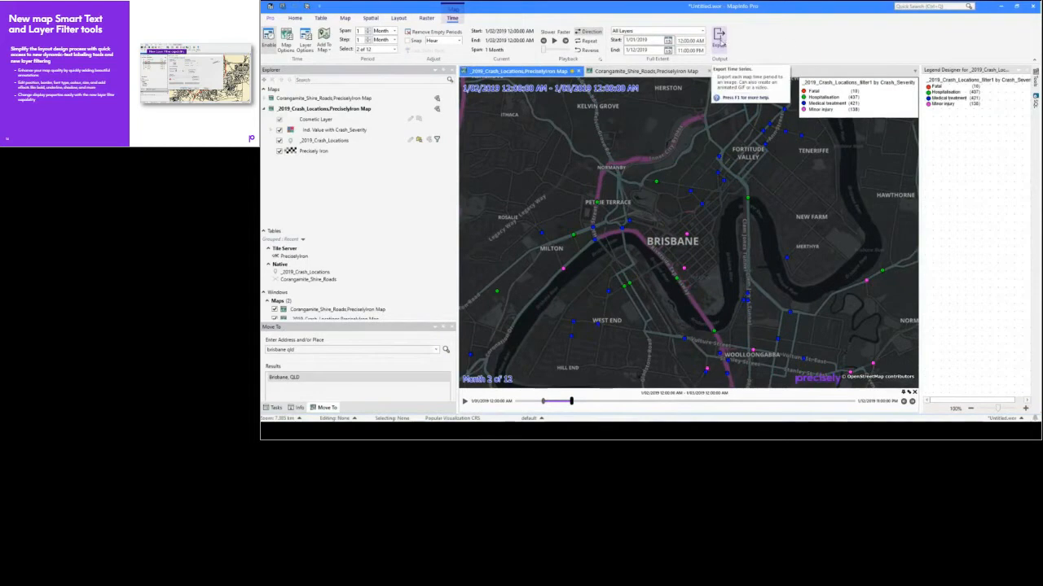
# Step: Open the time series export settings and enable generating an AVI video
pyautogui.click(720, 39)
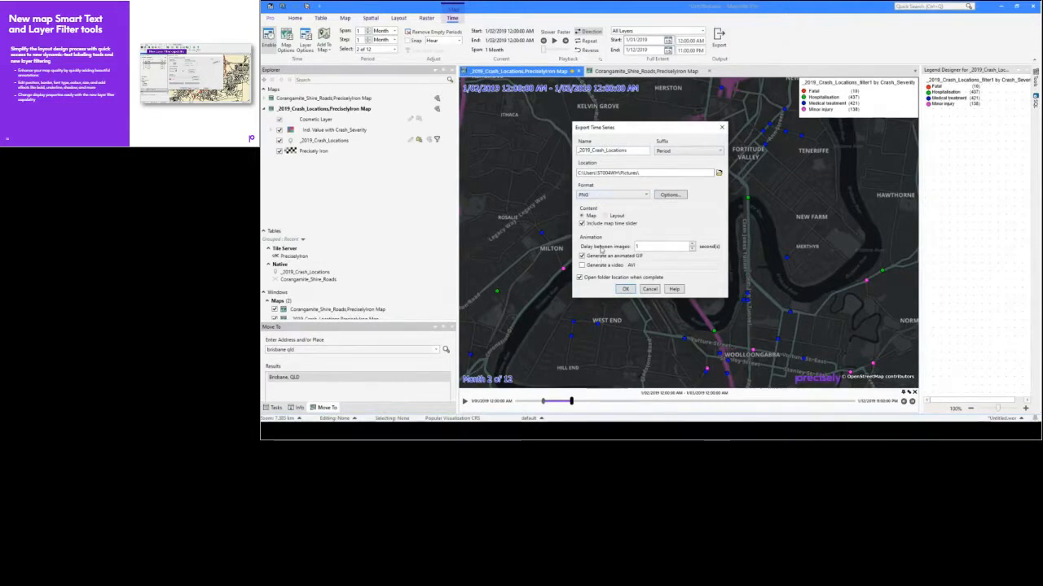
pyautogui.click(584, 266)
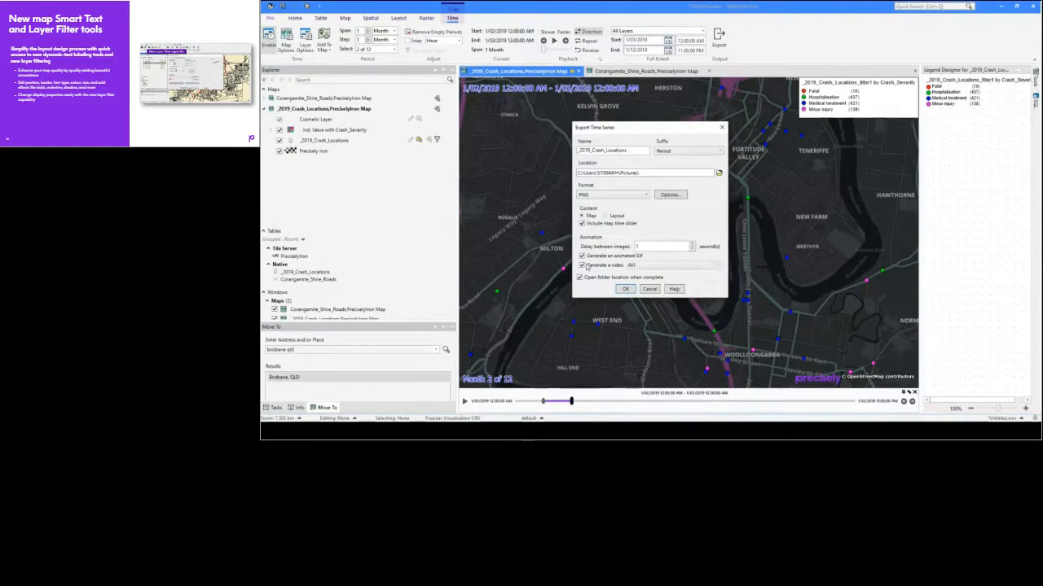
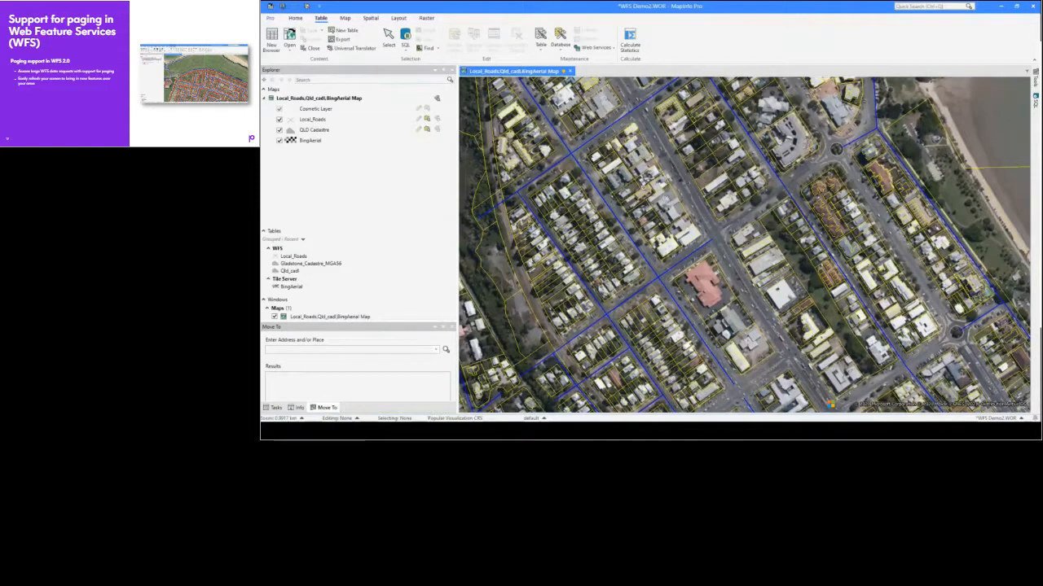
# Step: Examine how the Local_Roads and QLD Cadastre WFS features refresh in different areas and zoom levels of the map
pyautogui.rightClick(678, 151)
pyautogui.click(662, 205)
pyautogui.scroll(-1, 663, 204)
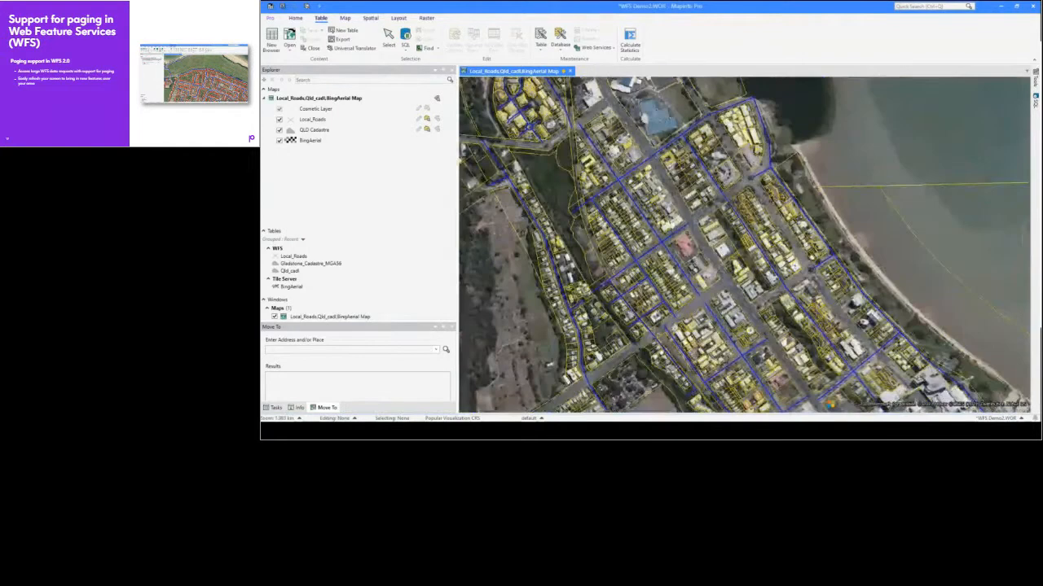
pyautogui.moveTo(554, 152); pyautogui.dragTo(767, 284)
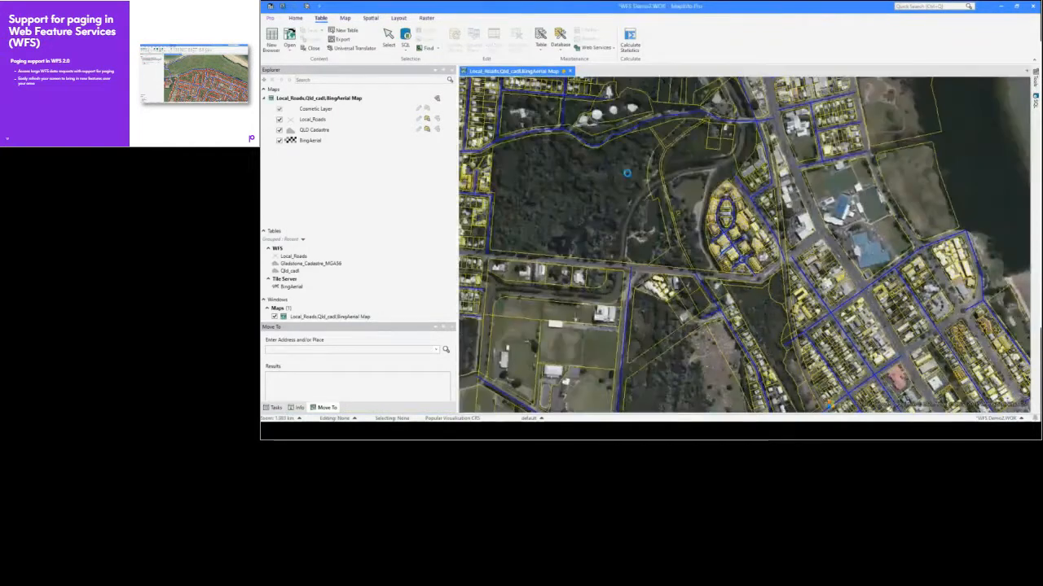
pyautogui.moveTo(955, 379); pyautogui.dragTo(689, 169)
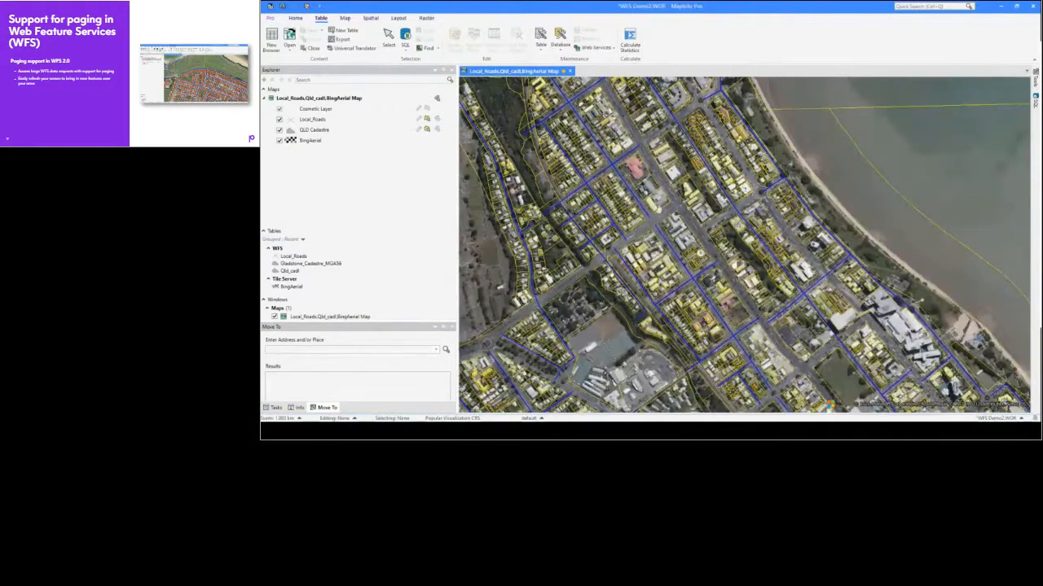
pyautogui.moveTo(579, 175); pyautogui.dragTo(724, 221)
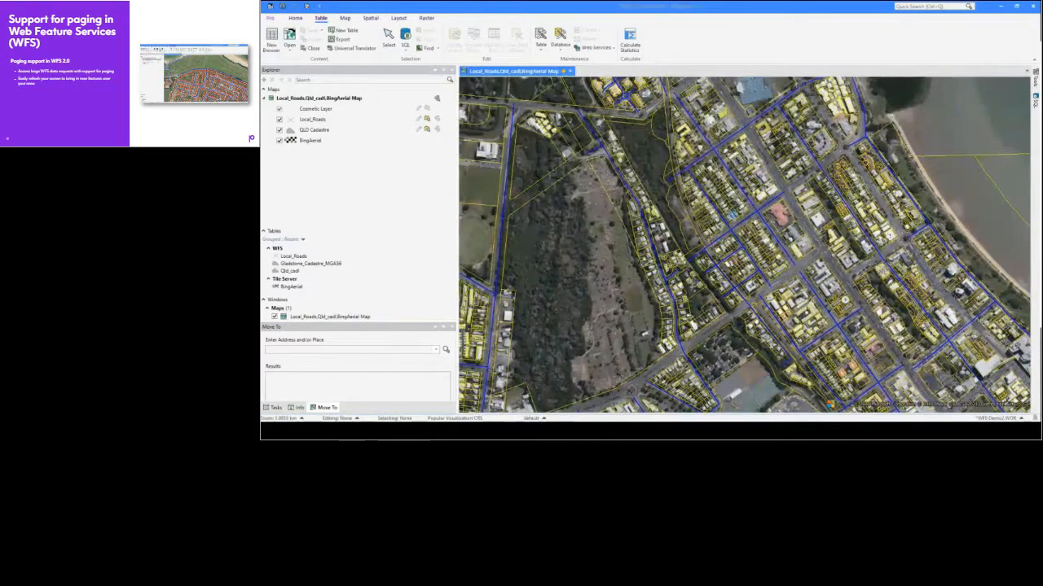
pyautogui.scroll(1, 731, 215)
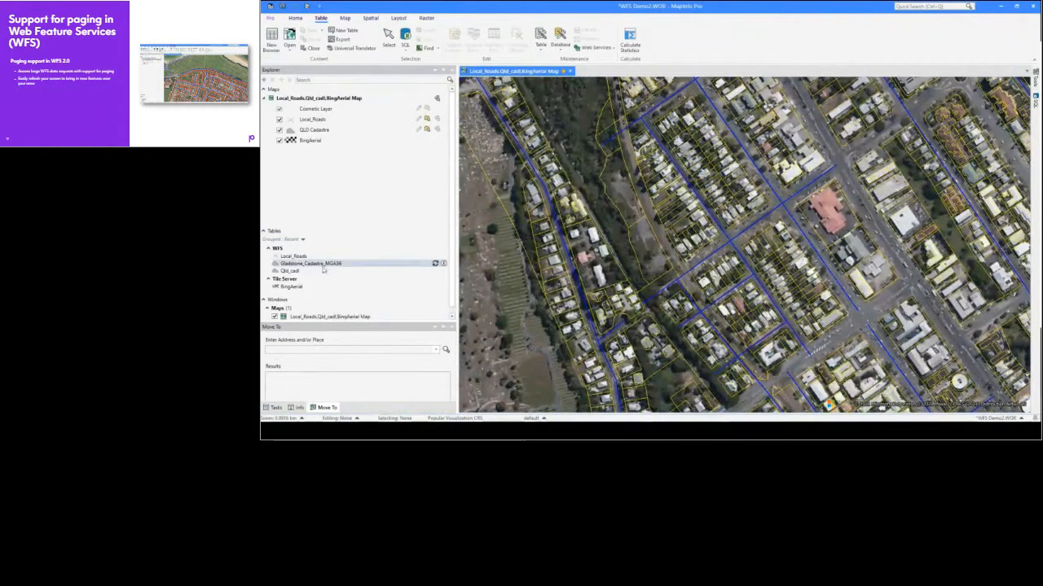
# Step: Review the Qld_cadl WFS table's paging properties and row filter, leaving the settings without changes
pyautogui.click(443, 265)
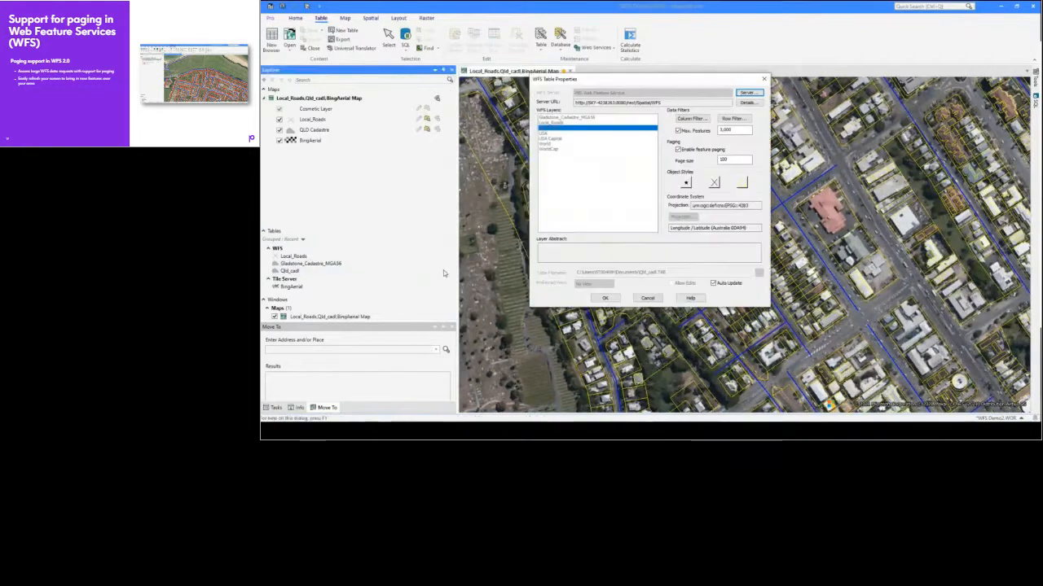
pyautogui.click(734, 120)
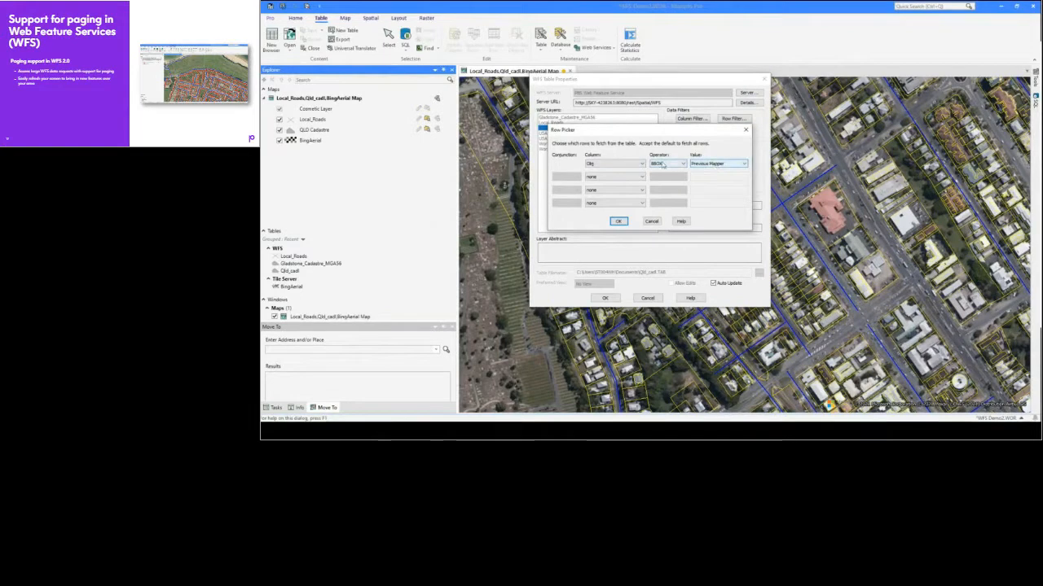
pyautogui.click(652, 221)
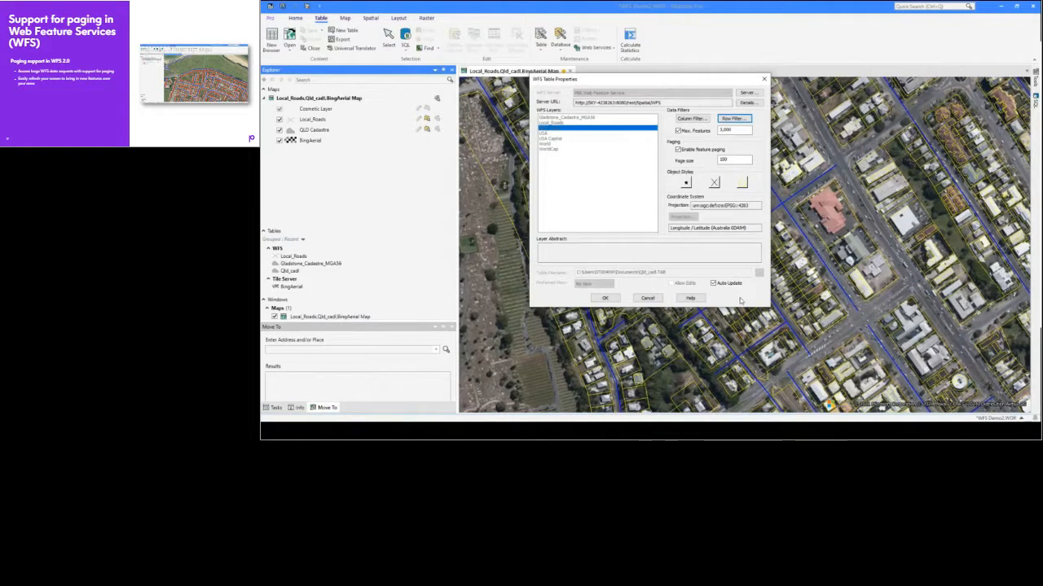
pyautogui.click(647, 298)
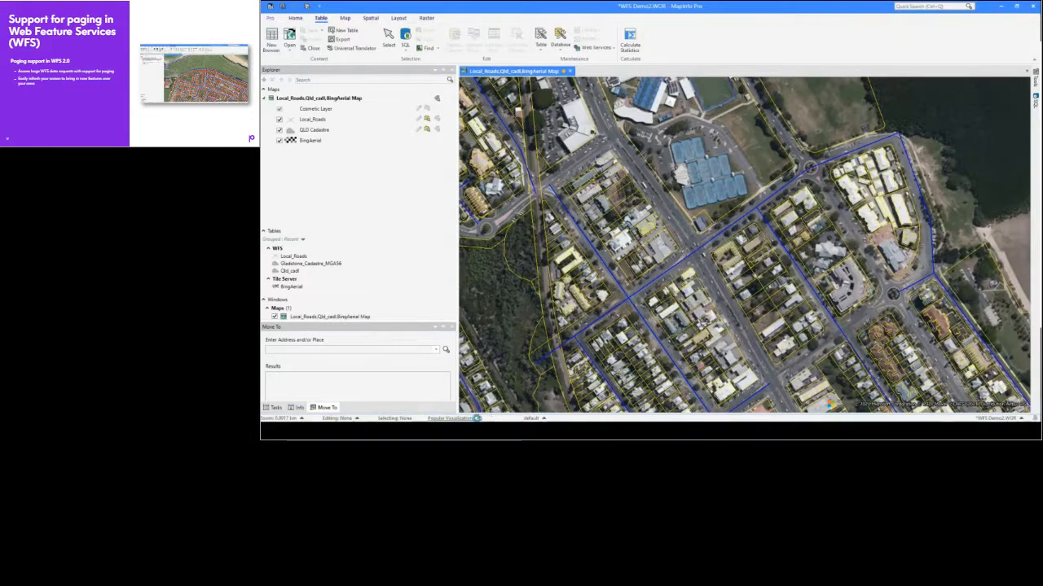
# Step: Set the map projection to Longitude / Latitude (Australia GDA94) from the Longitude / Latitude (v 6.0 and later projections) category
pyautogui.click(477, 419)
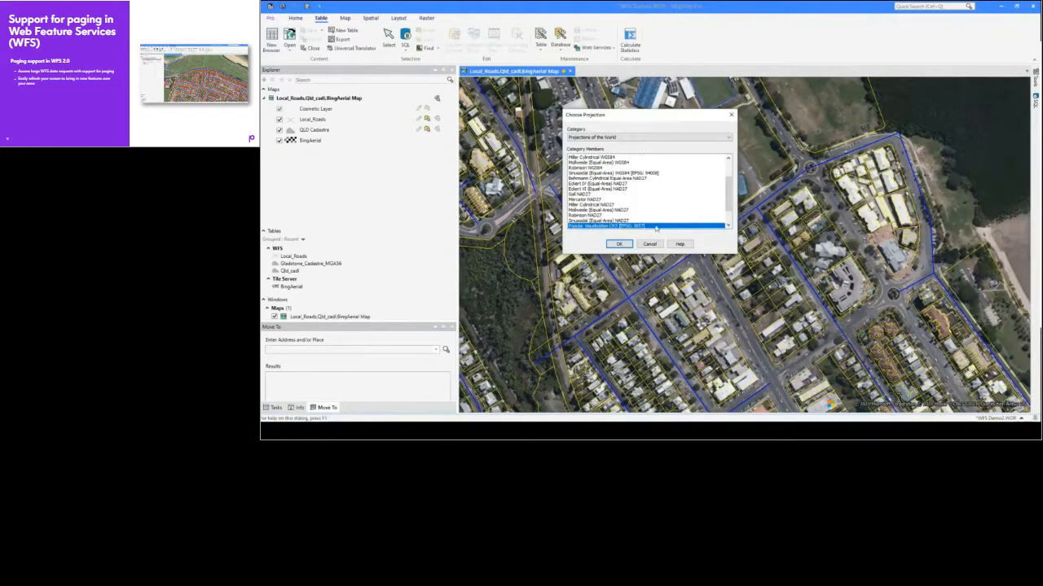
pyautogui.click(652, 139)
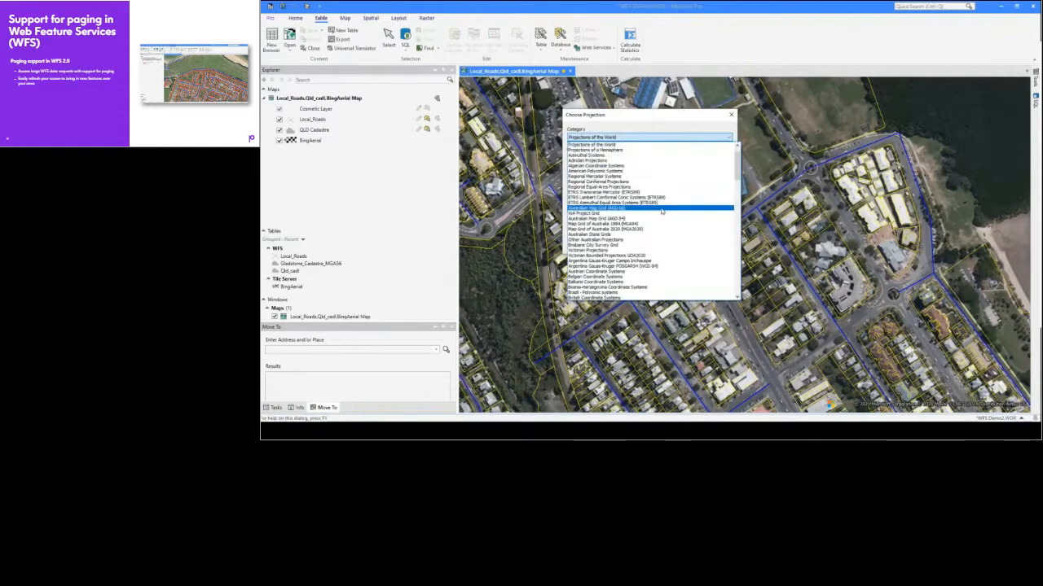
pyautogui.scroll(-5, 661, 211)
pyautogui.click(627, 153)
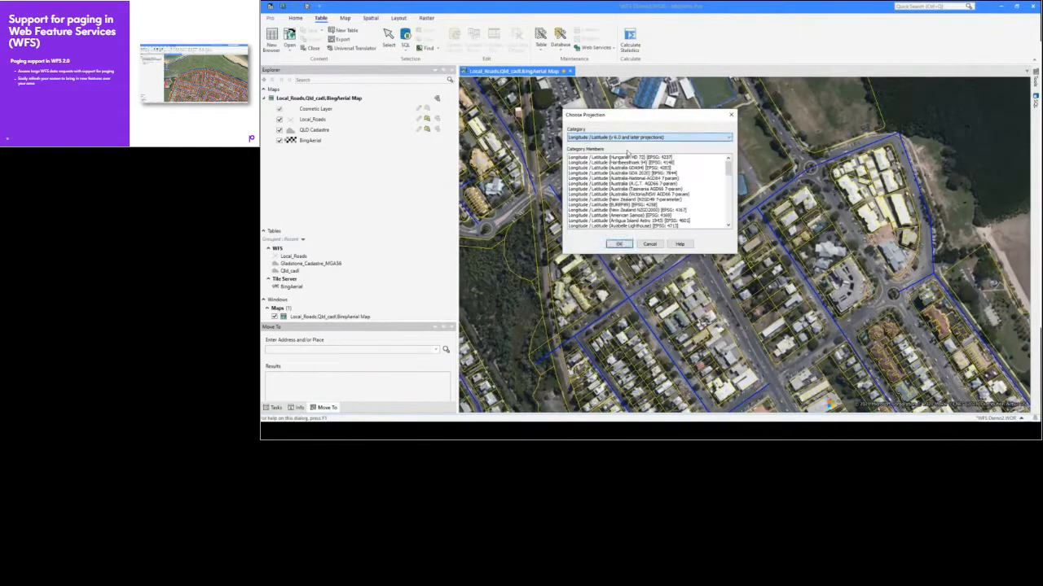
pyautogui.click(641, 168)
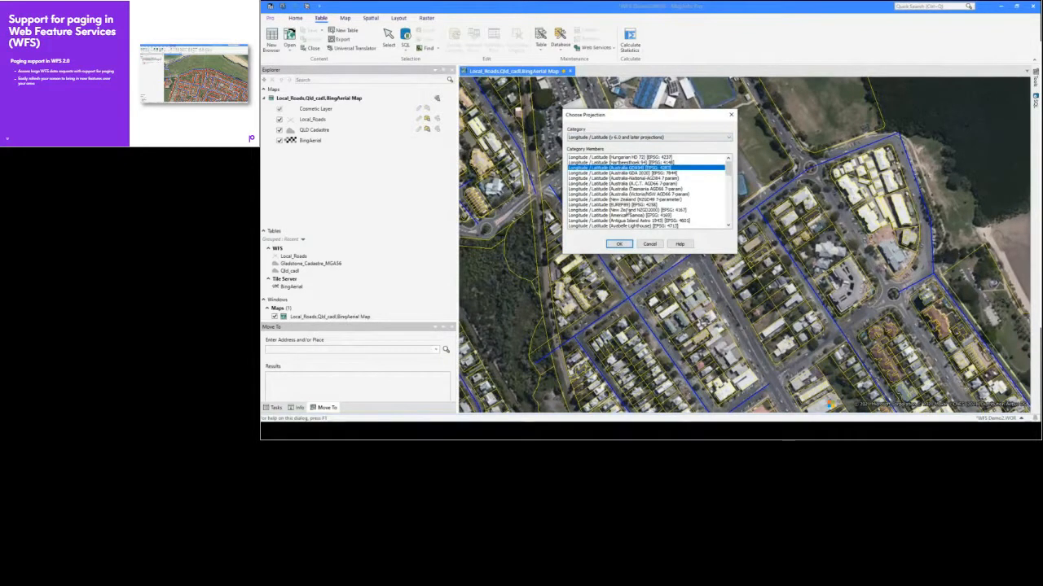
pyautogui.click(619, 245)
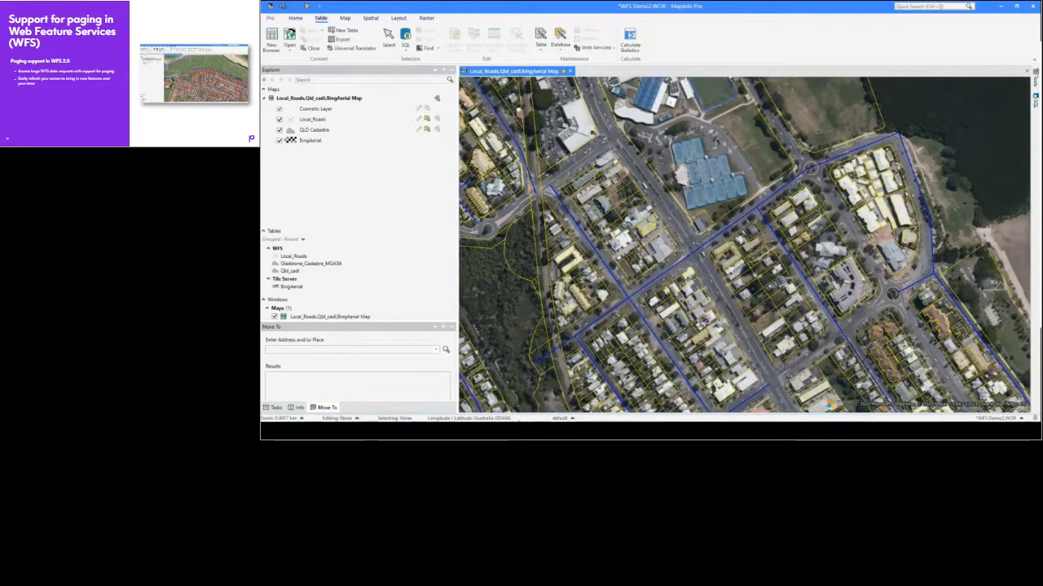
# Step: Pan the reprojected map toward the northwest to examine the WFS layers there
pyautogui.rightClick(655, 248)
pyautogui.click(619, 192)
pyautogui.moveTo(619, 193); pyautogui.dragTo(713, 253)
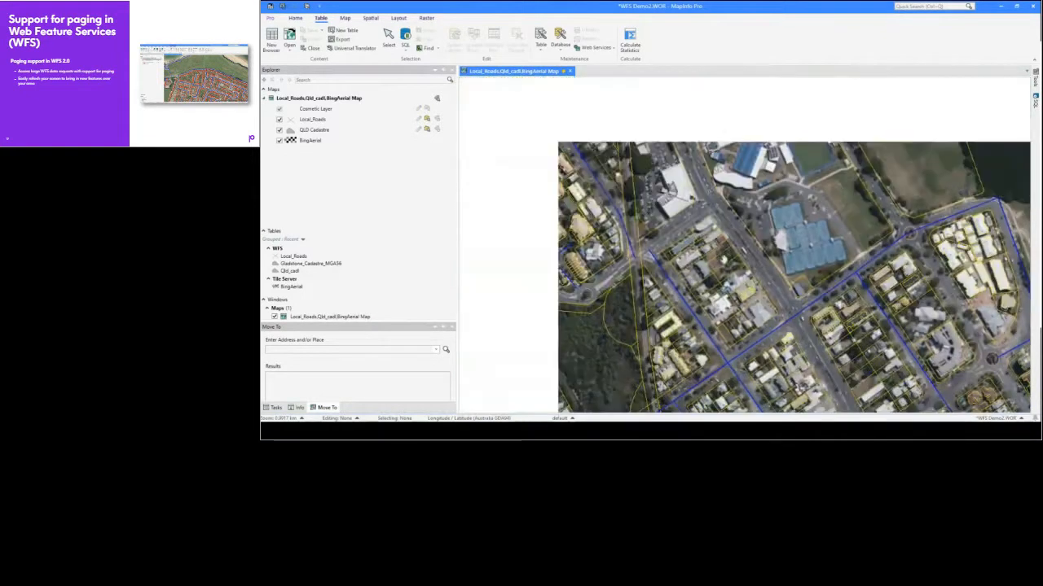